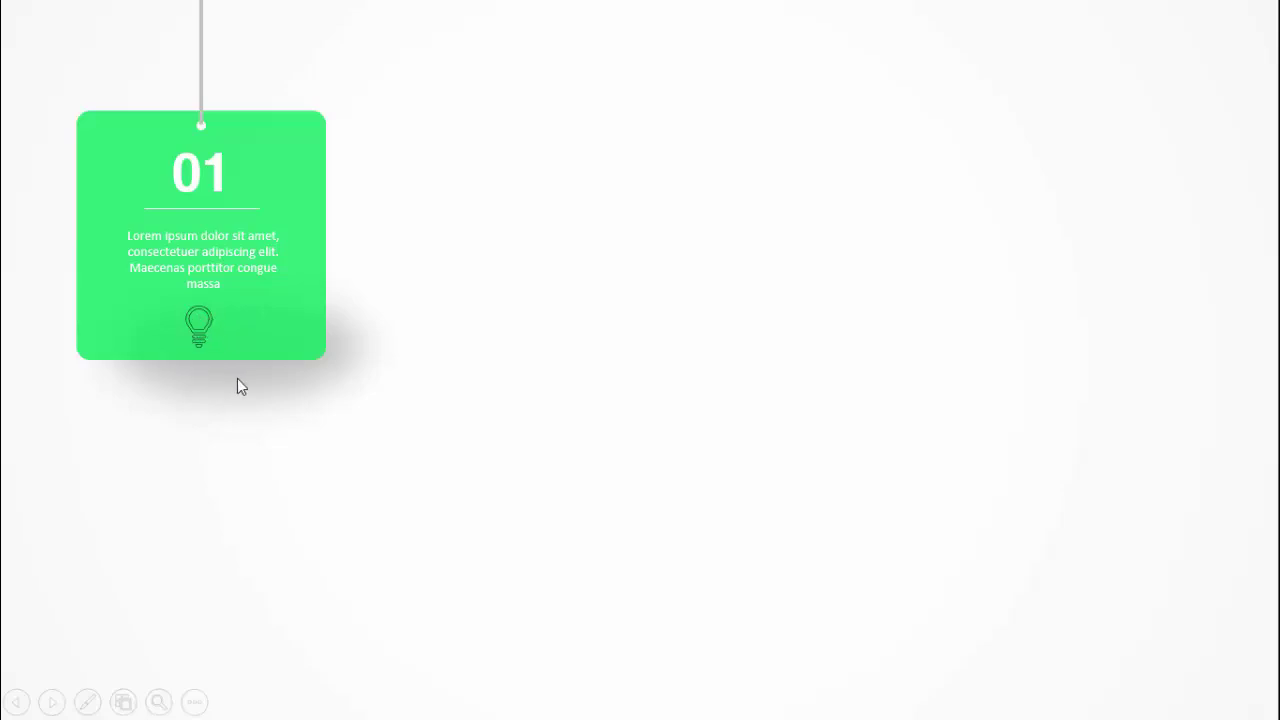
# Advance the Rectangular Hanging slideshow preview to its next card
pyautogui.click(1155, 409)
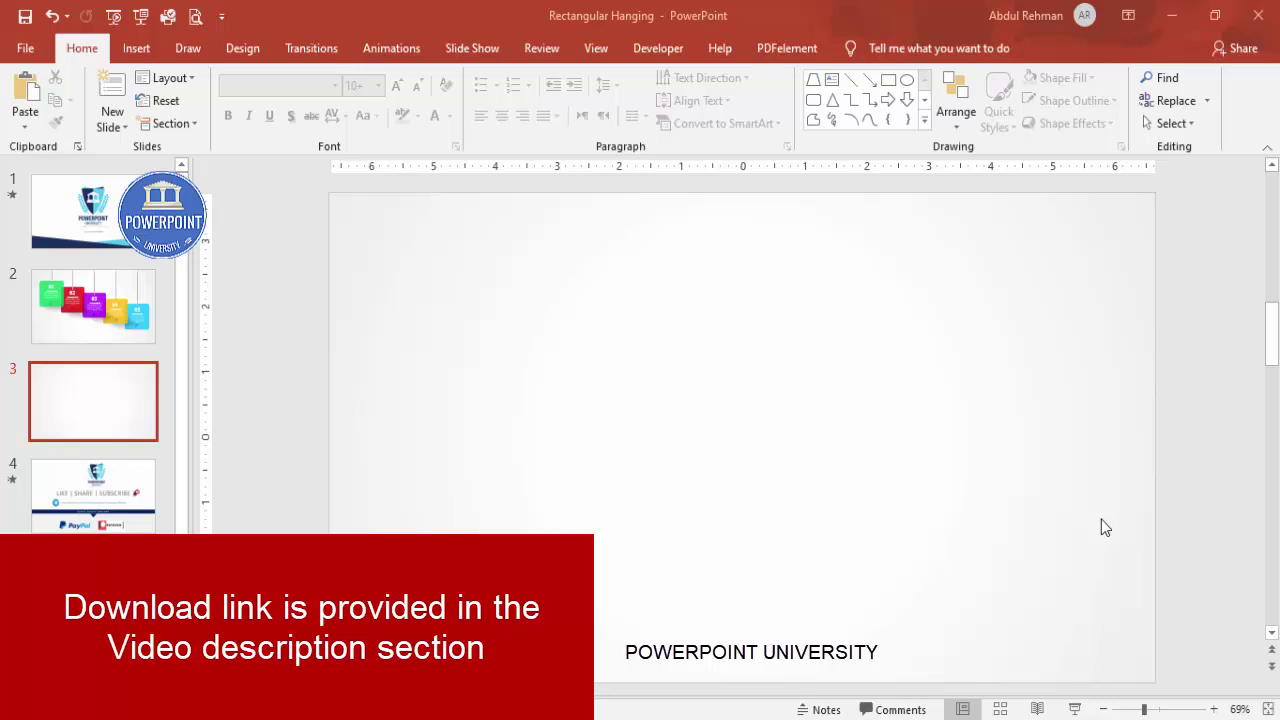
# Insert a rounded rectangle sized 2.6 x 2.6 inches
pyautogui.click(137, 48)
pyautogui.click(297, 105)
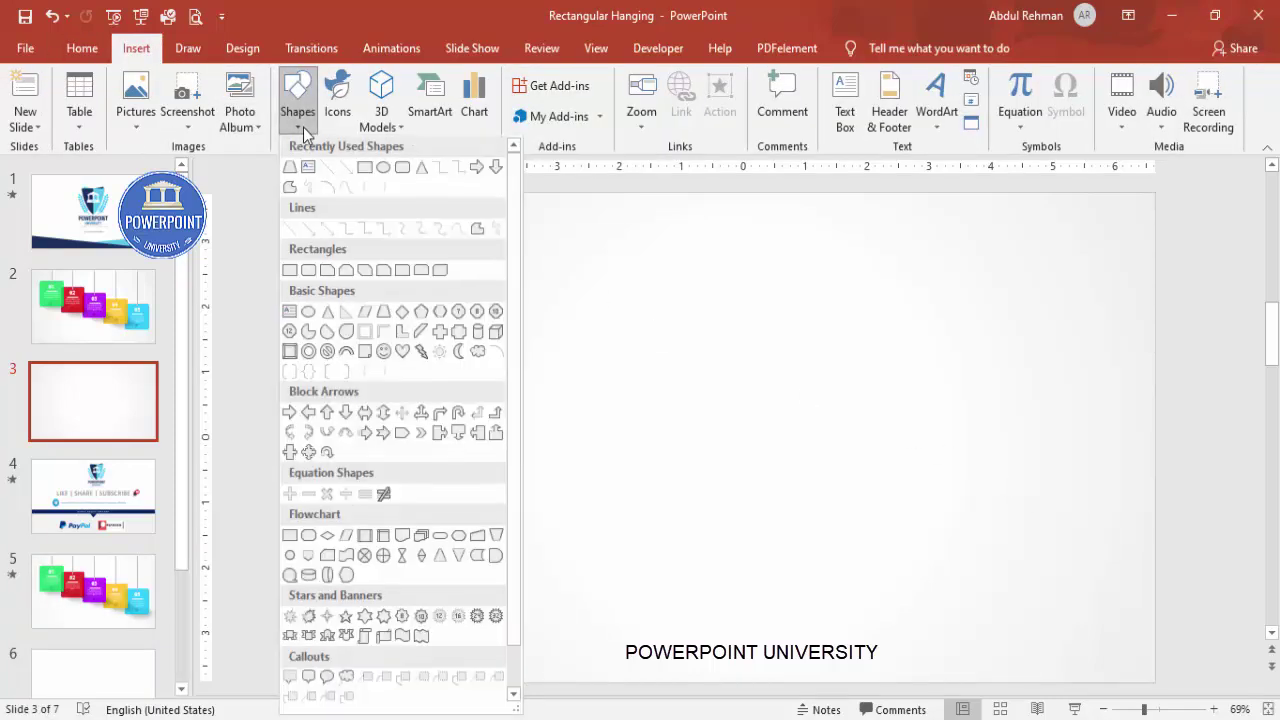
pyautogui.click(309, 271)
pyautogui.click(671, 326)
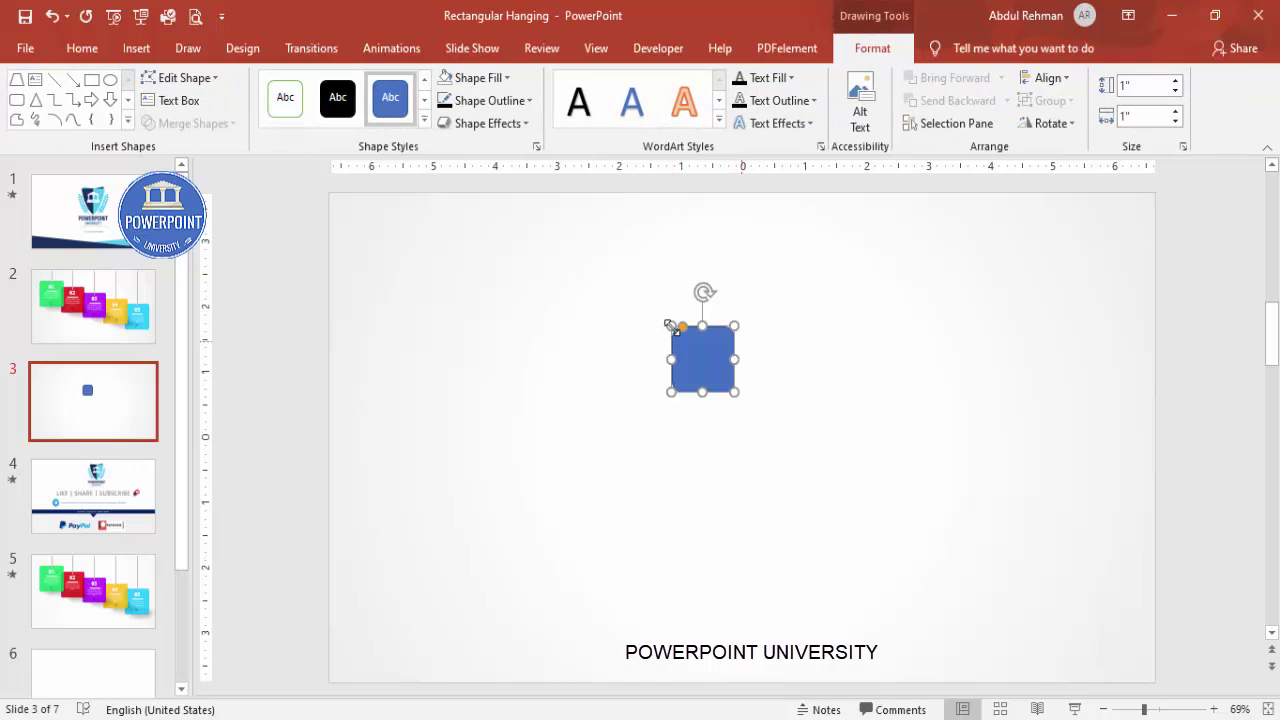
pyautogui.write('2.6')
pyautogui.press('Tab')
pyautogui.write('2.6')
pyautogui.press('Return')
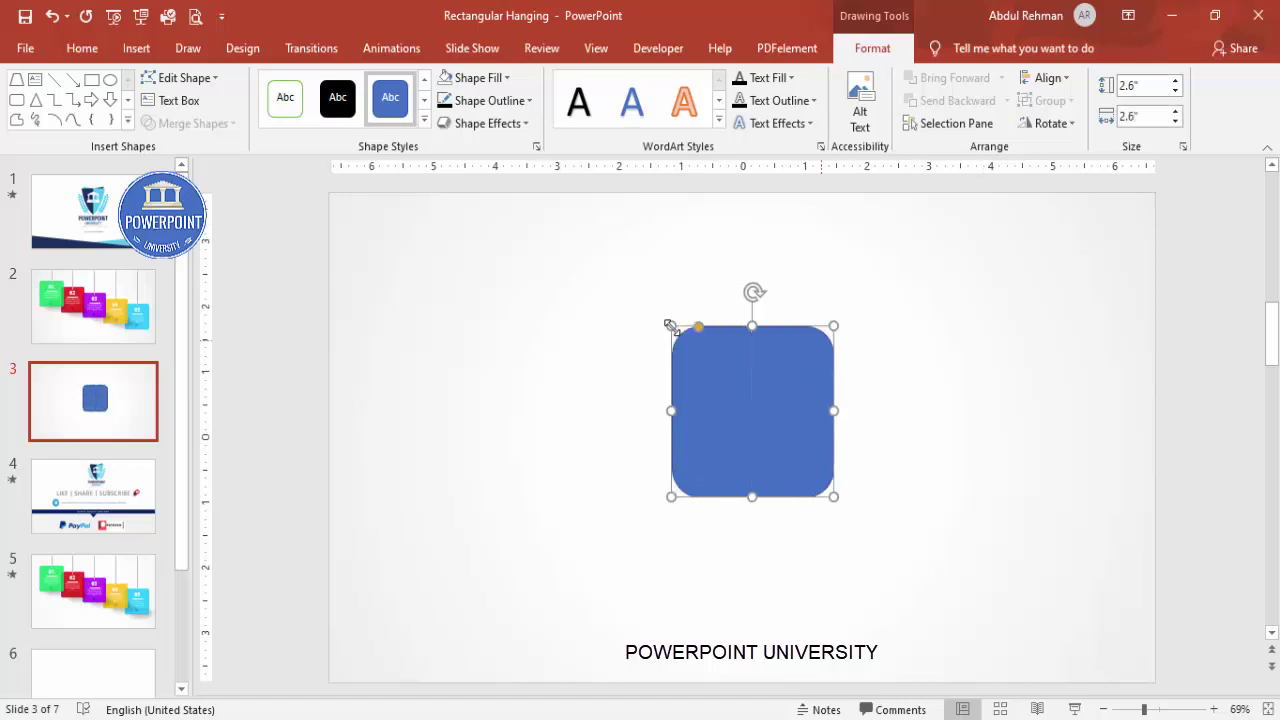
# Make the corners barely rounded, remove the outline, and fill the square bright green
pyautogui.moveTo(669, 326); pyautogui.dragTo(672, 327)
pyautogui.hotkey('alt', 'j')
pyautogui.press('d')
pyautogui.press('s')
pyautogui.press('o')
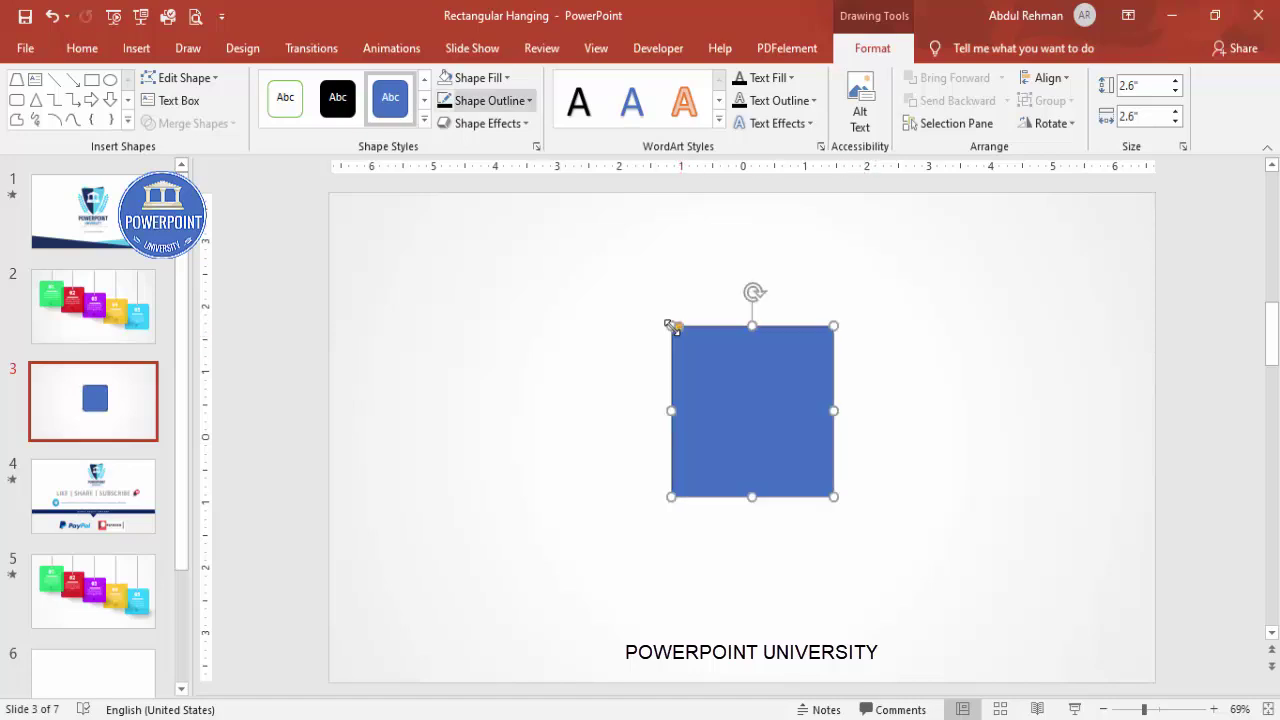
pyautogui.press('Return')
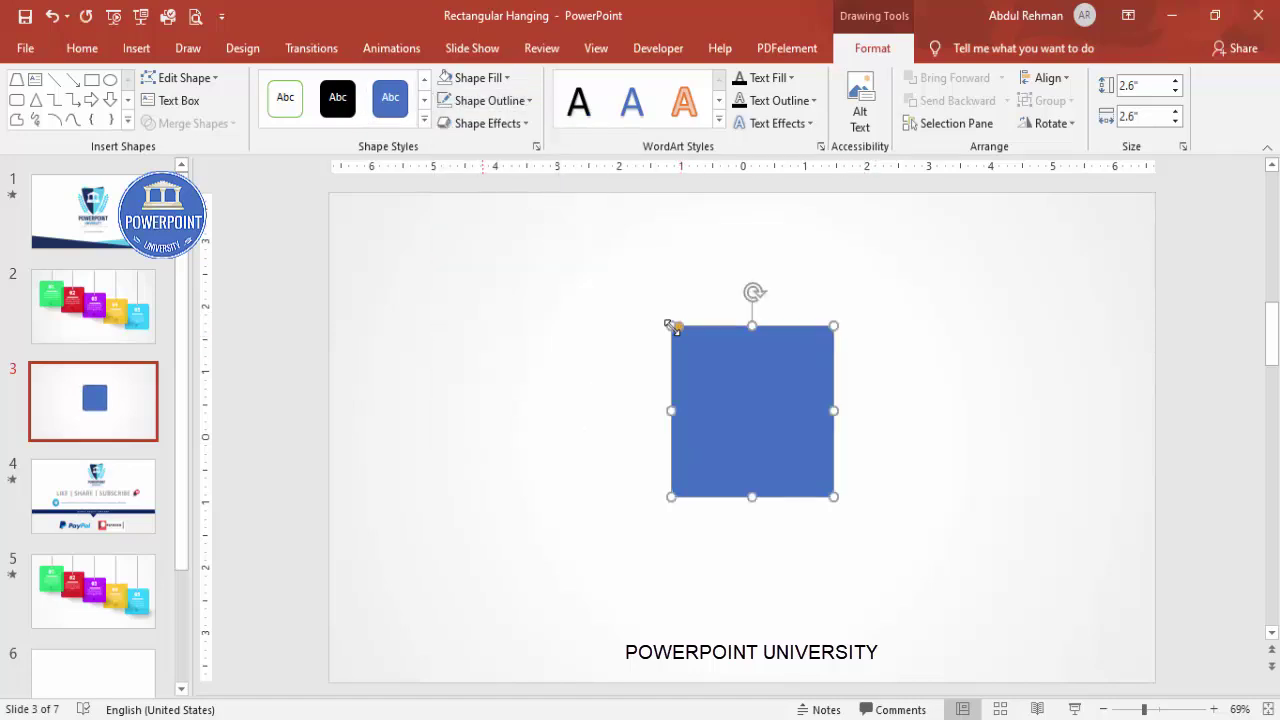
pyautogui.press('Up')
pyautogui.press('Down')
pyautogui.press('Down')
pyautogui.press('Down')
pyautogui.press('Down')
pyautogui.press('Down')
pyautogui.press('Down')
pyautogui.press('Down')
pyautogui.press('Down')
pyautogui.press('Right')
pyautogui.press('Right')
pyautogui.press('Right')
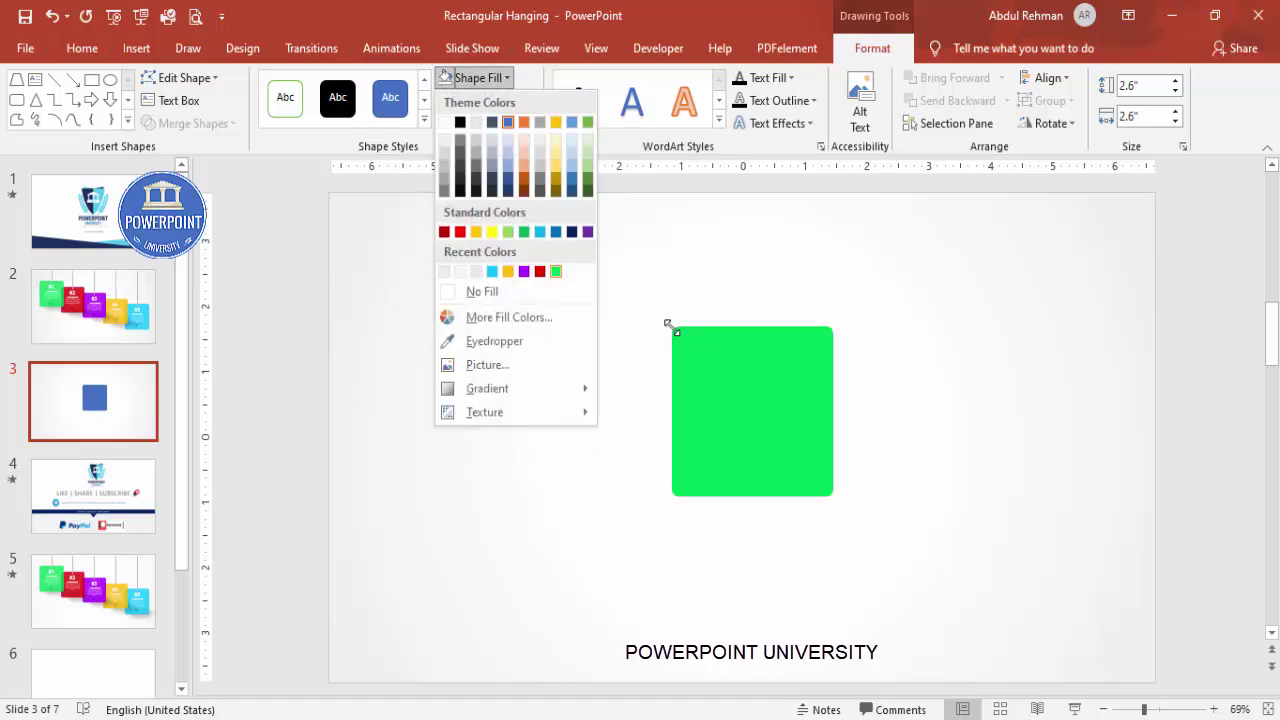
pyautogui.press('Return')
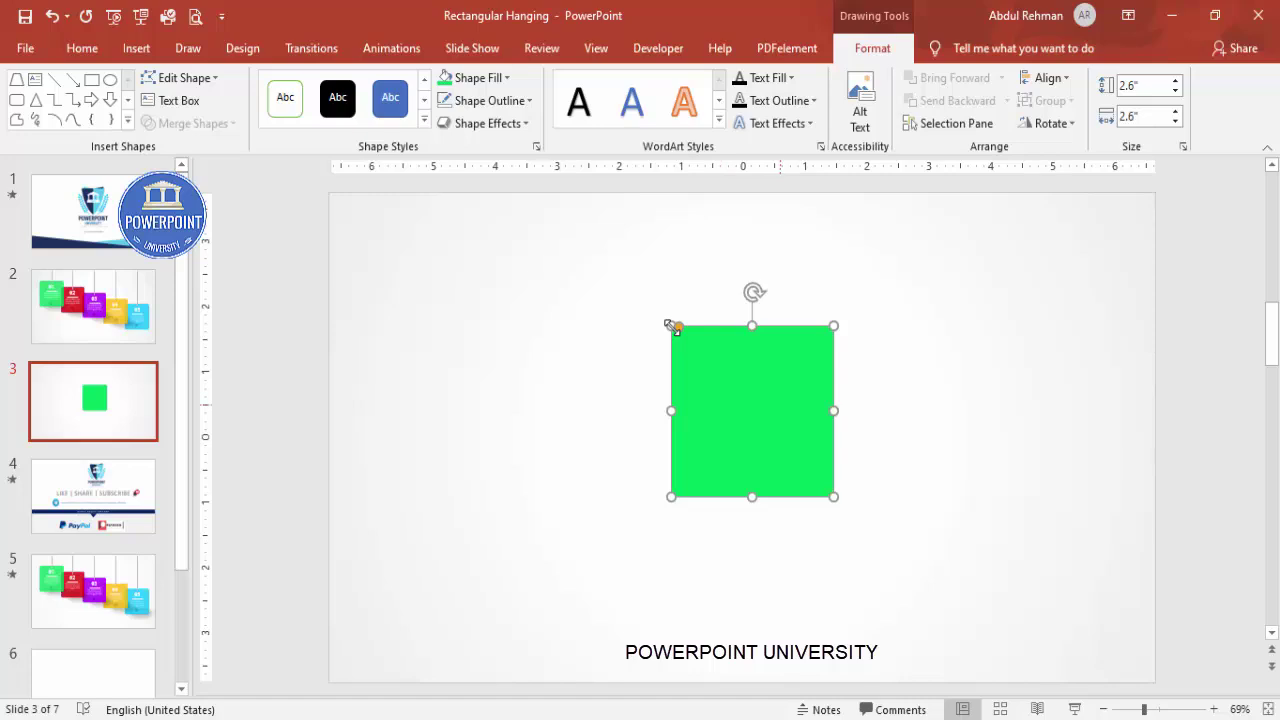
# Set the green fill's transparency to 20% in the Format Shape pane
pyautogui.hotkey('shift', 'F10')
pyautogui.press('Down')
pyautogui.press('Down')
pyautogui.press('Down')
pyautogui.press('Down')
pyautogui.press('Down')
pyautogui.press('Down')
pyautogui.press('Down')
pyautogui.press('Down')
pyautogui.press('Down')
pyautogui.press('Down')
pyautogui.press('Down')
pyautogui.press('Down')
pyautogui.press('Down')
pyautogui.press('Up')
pyautogui.press('Return')
pyautogui.press('Right')
pyautogui.press('Right')
pyautogui.press('Right')
pyautogui.press('Right')
pyautogui.press('Right')
pyautogui.press('Right')
pyautogui.press('Right')
pyautogui.press('Right')
pyautogui.press('Right')
pyautogui.press('Right')
pyautogui.press('Right')
pyautogui.press('Right')
pyautogui.press('Right')
pyautogui.press('Right')
pyautogui.press('Right')
pyautogui.press('Right')
pyautogui.press('Right')
pyautogui.press('Right')
pyautogui.press('Right')
pyautogui.press('Right')
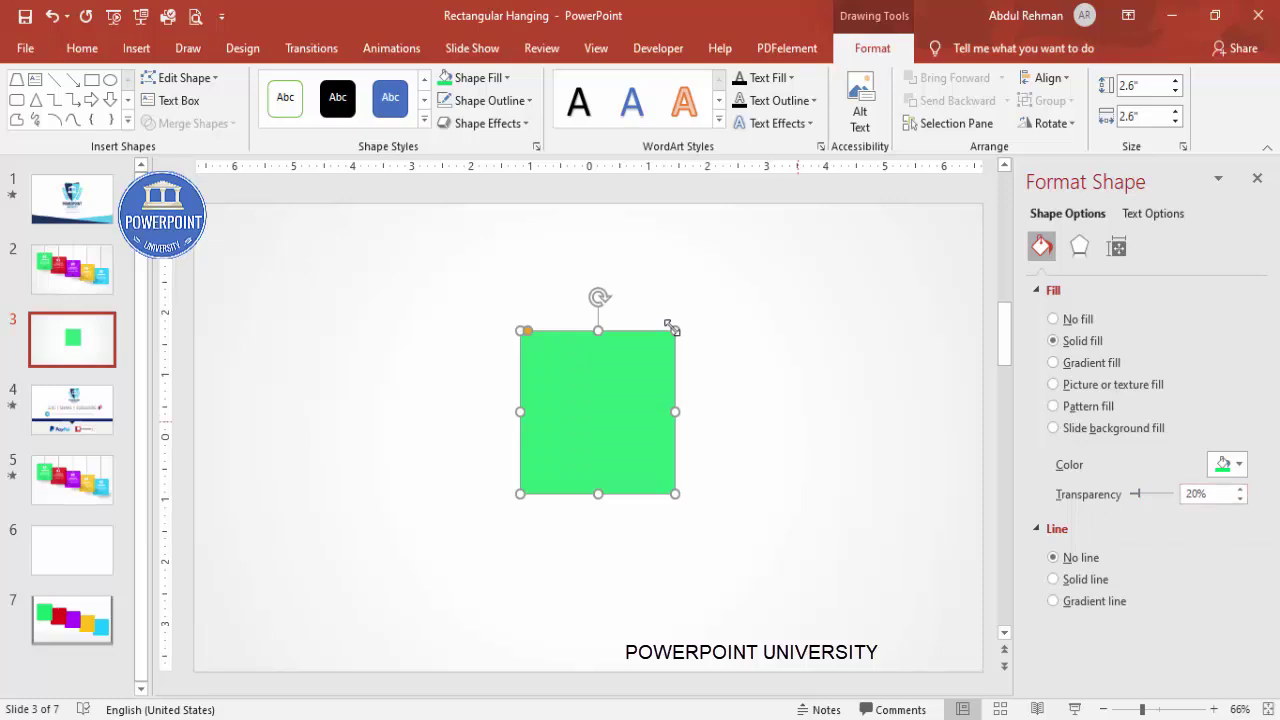
# Insert an oval shape onto the green square
pyautogui.press('Escape')
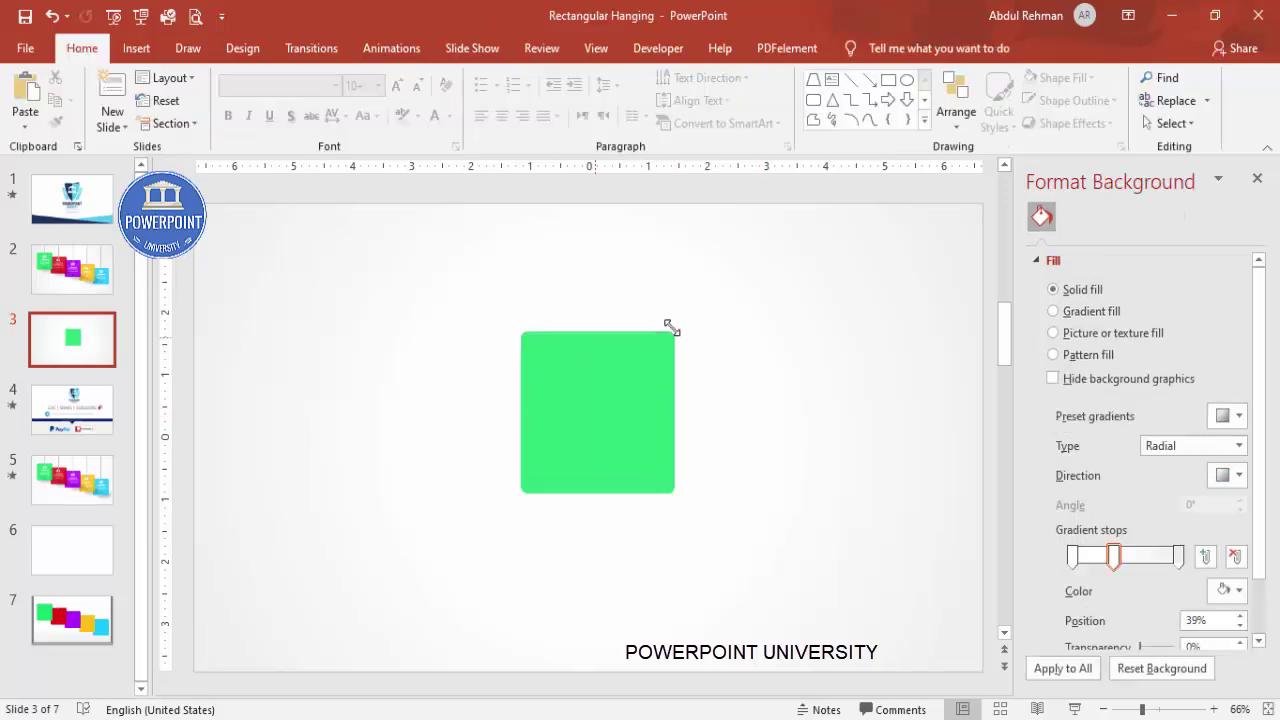
pyautogui.press('alt')
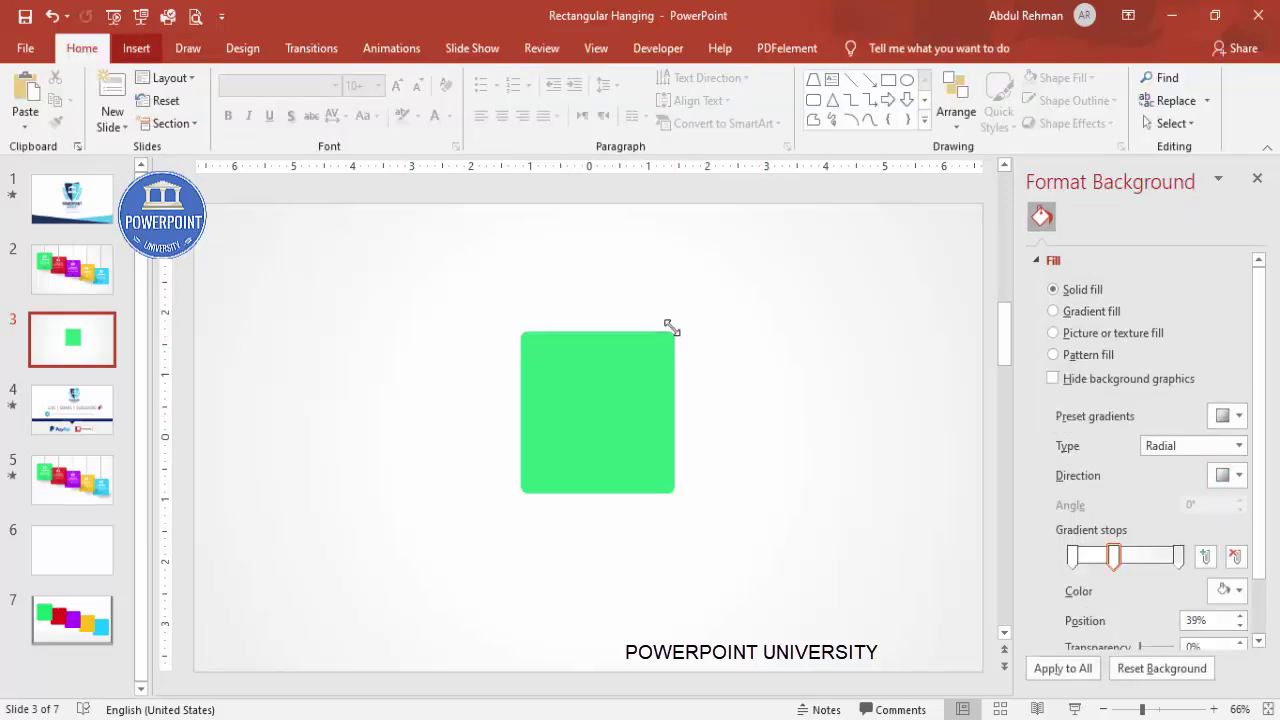
pyautogui.press('n')
pyautogui.press('s')
pyautogui.press('h')
pyautogui.press('Down')
pyautogui.press('Down')
pyautogui.press('Down')
pyautogui.press('Down')
pyautogui.press('Right')
pyautogui.press('Return')
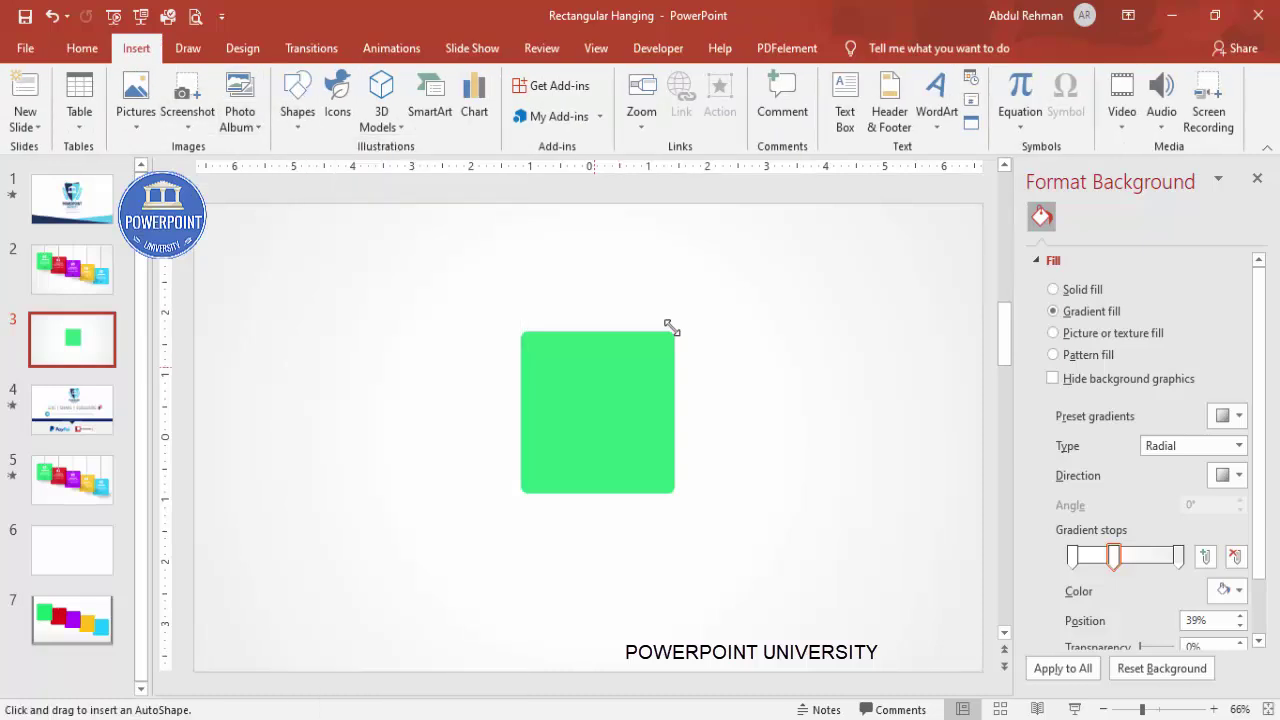
pyautogui.hotkey('ctrl', 'Return')
# Remove the oval's outline and give it a white fill
pyautogui.hotkey('alt', 'j')
pyautogui.press('d')
pyautogui.press('s')
pyautogui.press('o')
pyautogui.press('Down')
pyautogui.press('Down')
pyautogui.press('Down')
pyautogui.press('Down')
pyautogui.press('Down')
pyautogui.press('Down')
pyautogui.press('Down')
pyautogui.press('Return')
pyautogui.press('Up')
pyautogui.press('Return')
pyautogui.press('Down')
pyautogui.press('Return')
# Size the oval to 0.1 x 0.1 inches and move it to the square's top centre
pyautogui.hotkey('alt', 'j')
pyautogui.press('d')
pyautogui.press('a')
pyautogui.press('a')
pyautogui.hotkey('alt', 'j')
pyautogui.write('dh0.1')
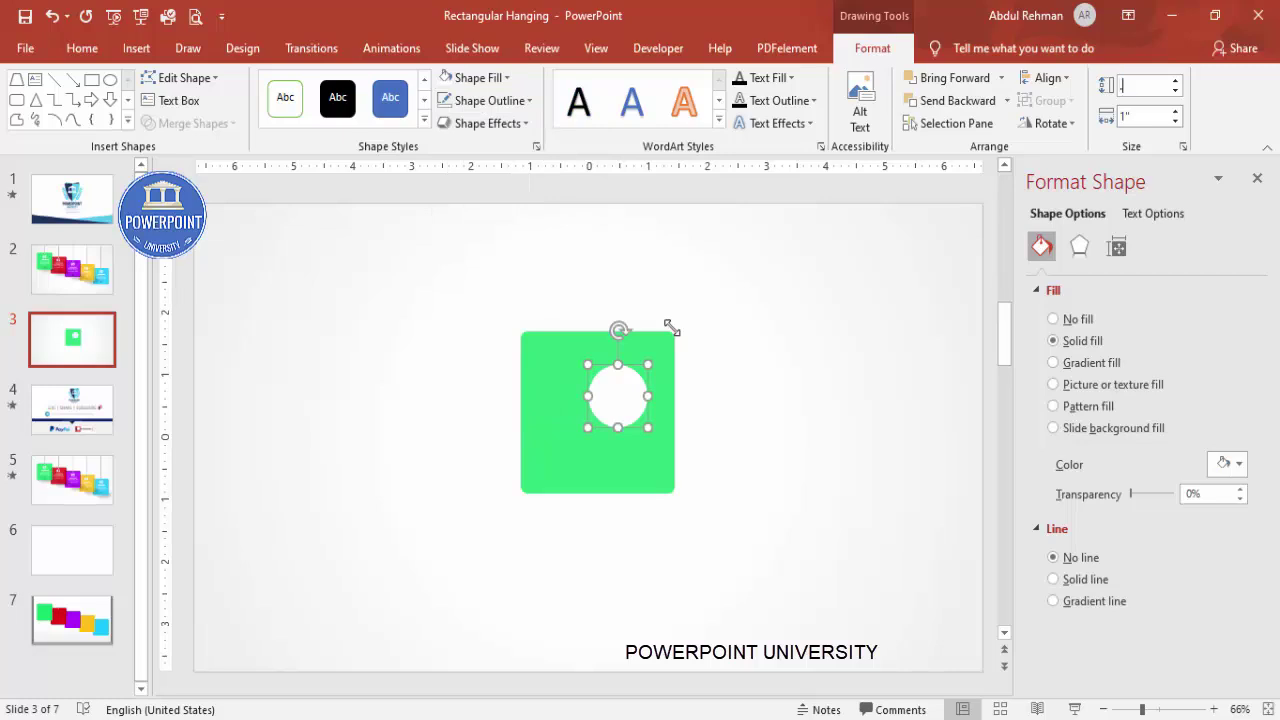
pyautogui.press('Tab')
pyautogui.write('0.1')
pyautogui.press('Return')
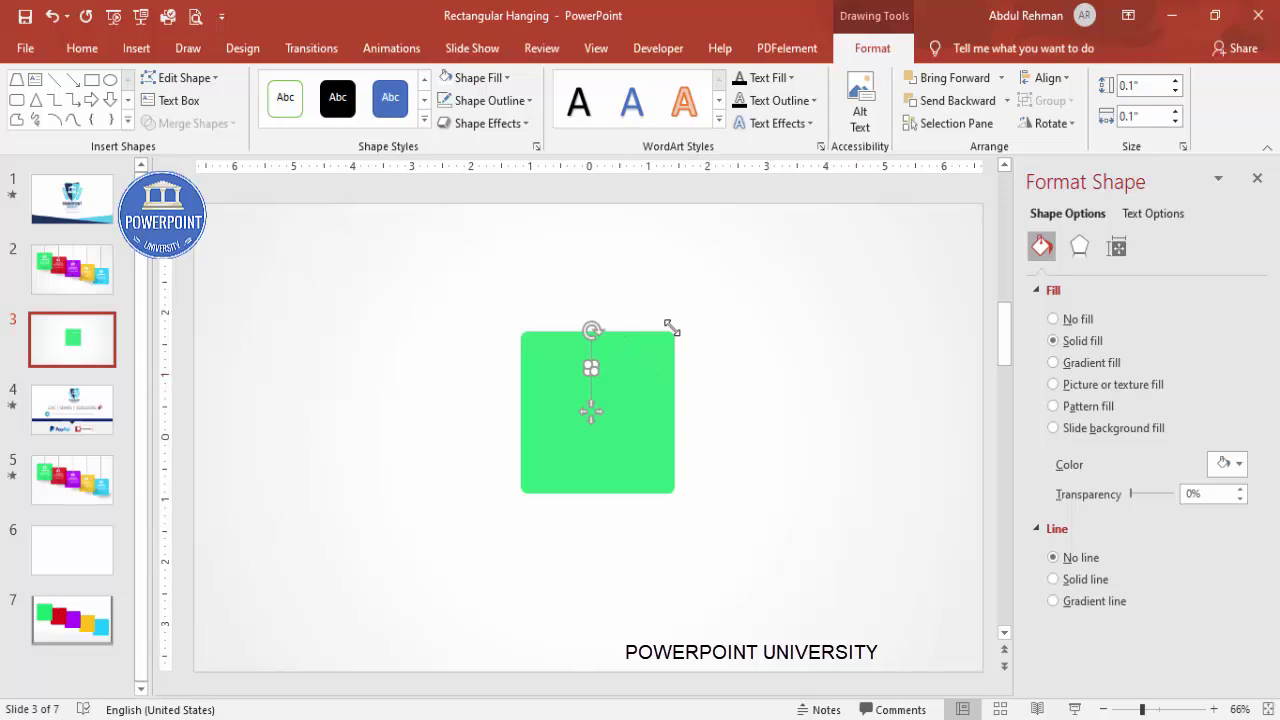
pyautogui.scroll(10, 672, 328)
pyautogui.moveTo(588, 437)
pyautogui.mouseDown()
pyautogui.moveTo(622, 342)
pyautogui.moveTo(613, 333)
pyautogui.mouseUp()
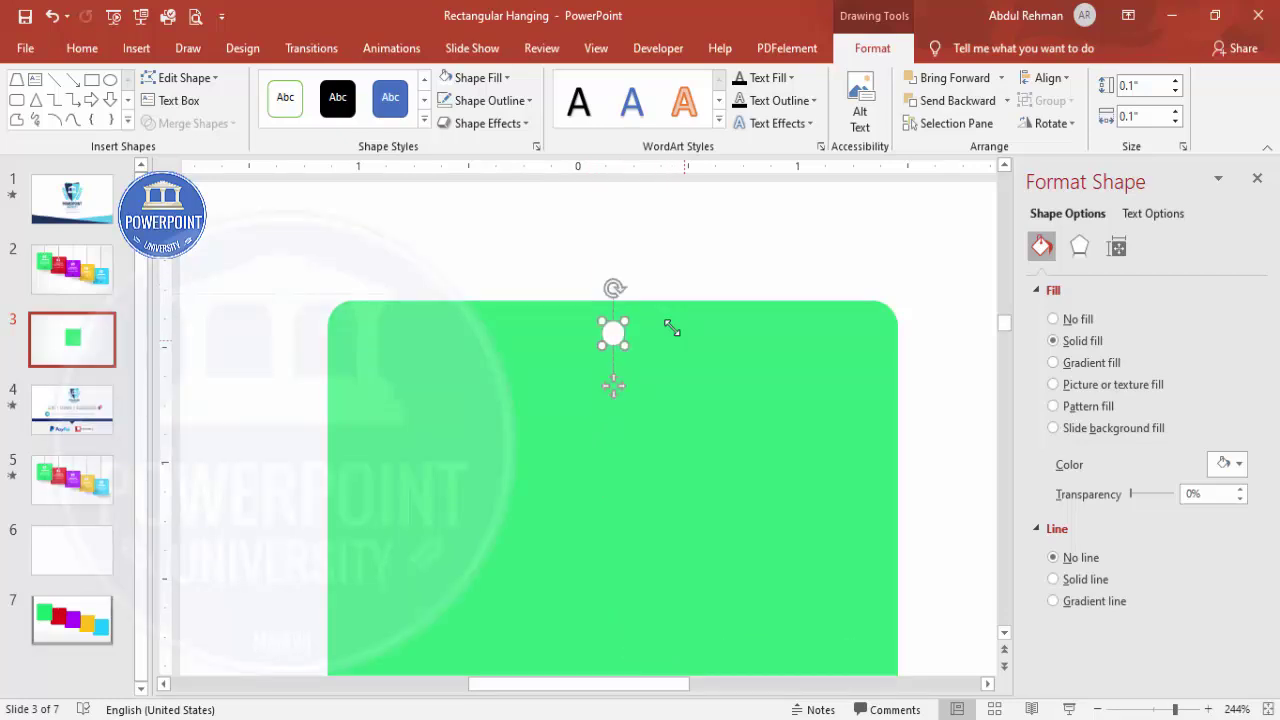
pyautogui.scroll(-10, 672, 328)
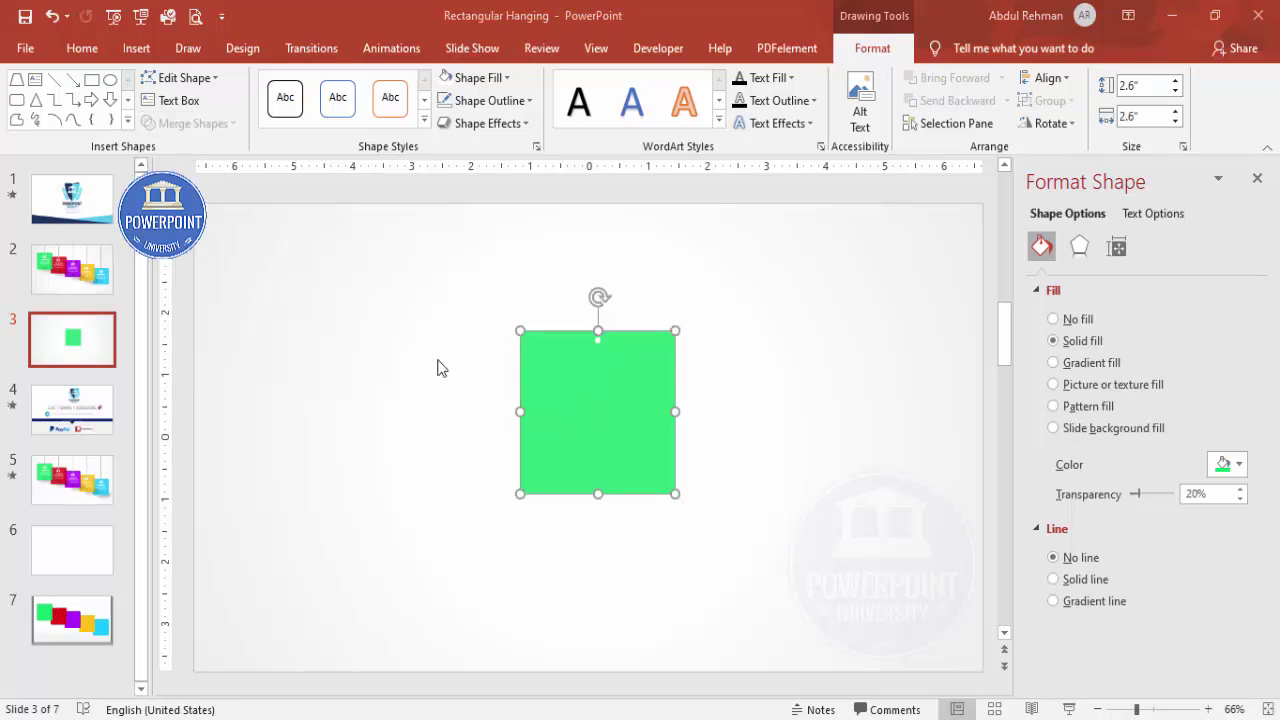
# Draw a text box inside the green square containing '01'
pyautogui.click(134, 50)
pyautogui.click(845, 100)
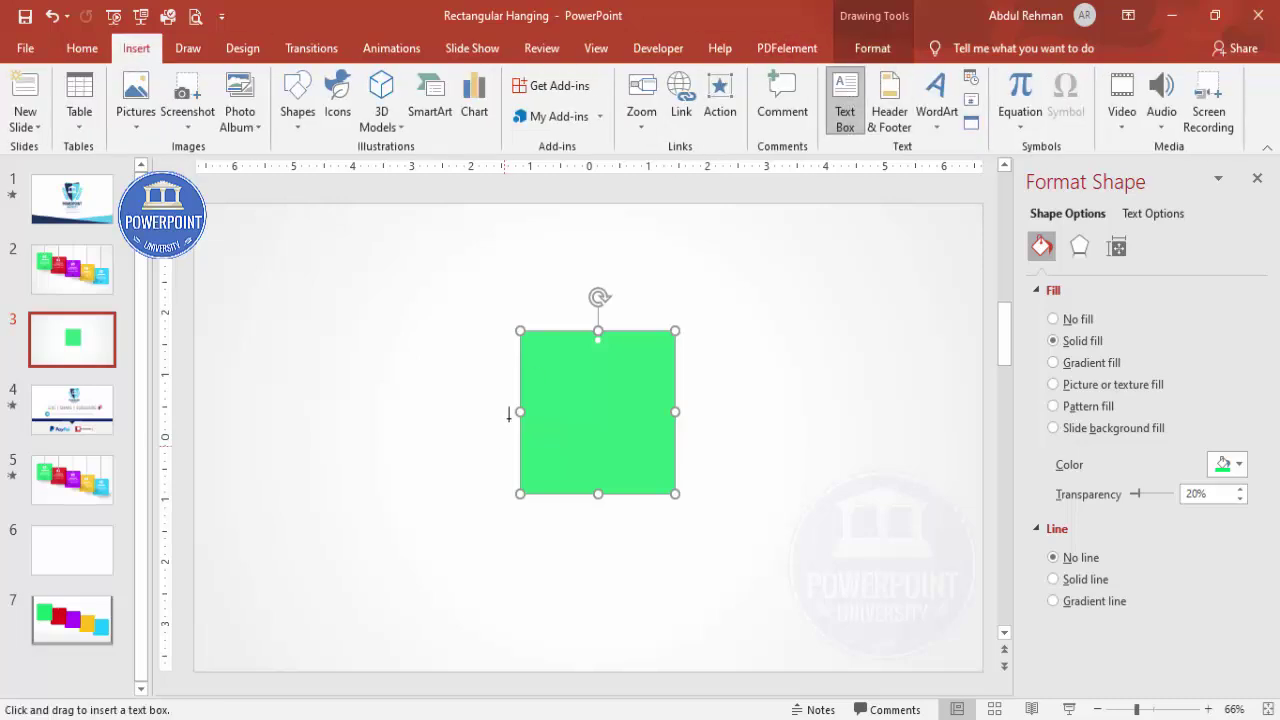
pyautogui.moveTo(547, 360); pyautogui.dragTo(646, 390)
pyautogui.write('01')
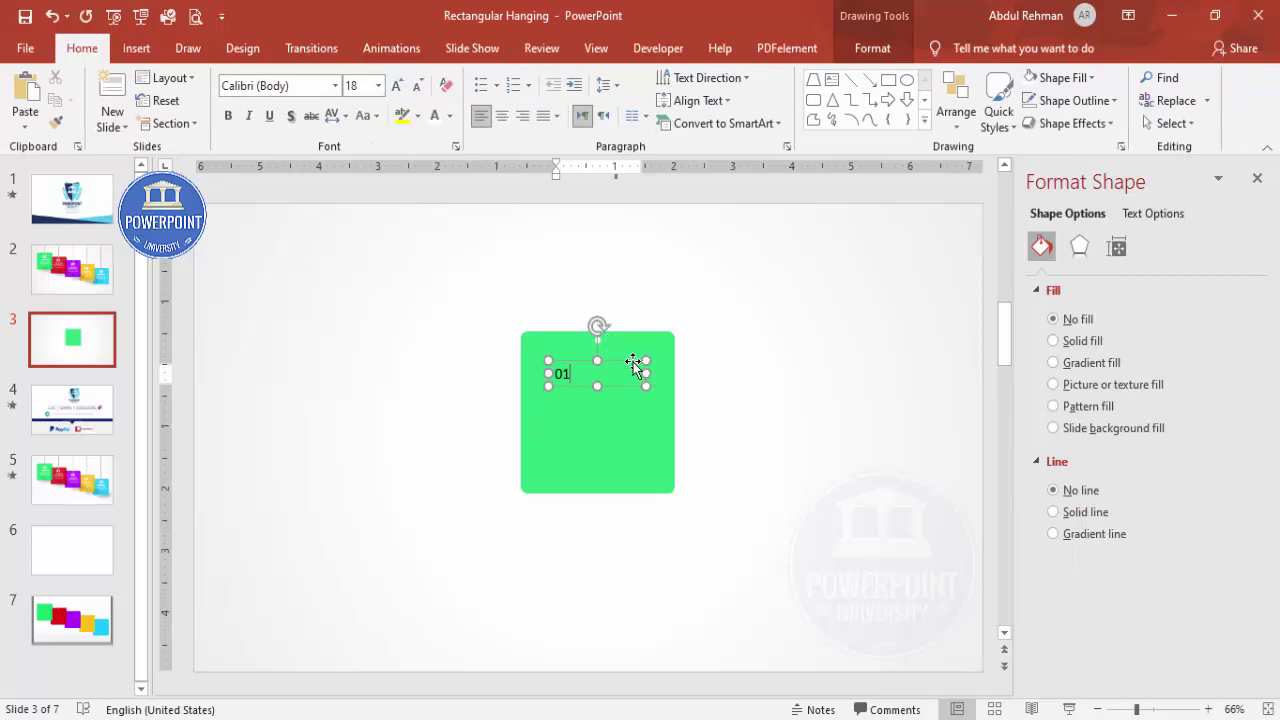
pyautogui.press('Escape')
# Format '01' as centred, white, bold 36-pt Helvetica and move it higher on the card
pyautogui.click(503, 118)
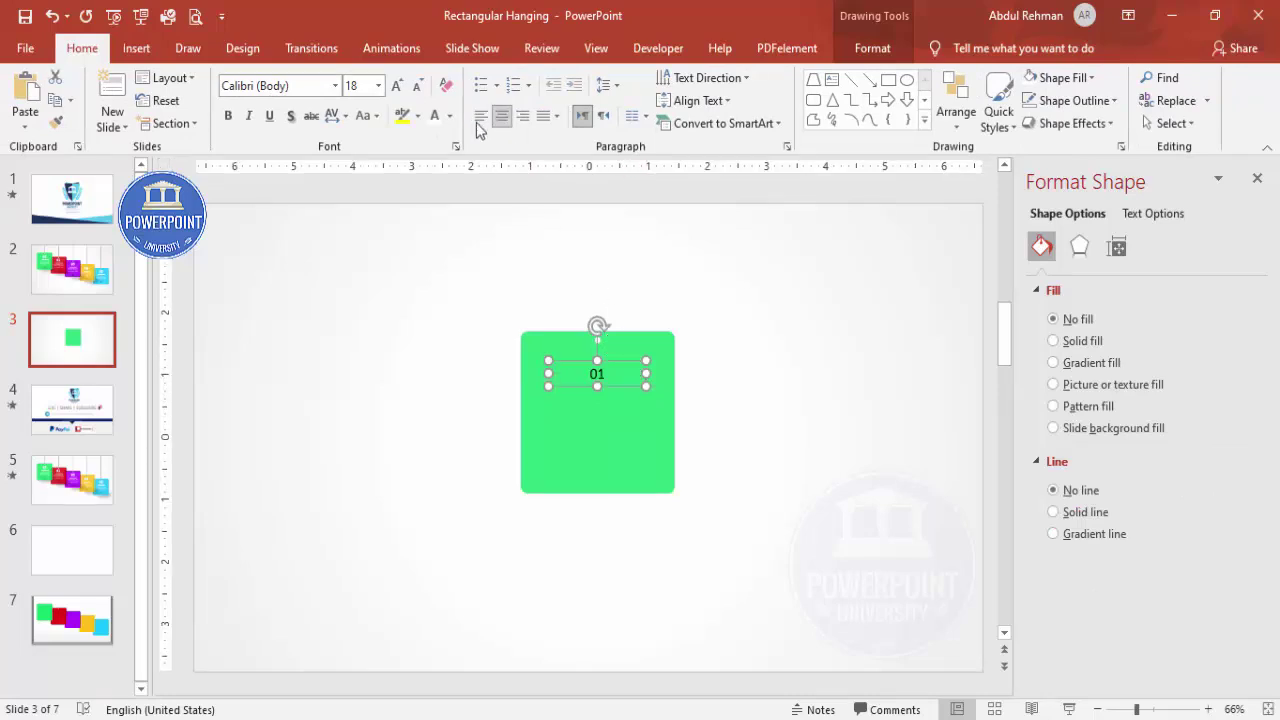
pyautogui.click(435, 117)
pyautogui.click(308, 88)
pyautogui.write('Helvetica')
pyautogui.press('Return')
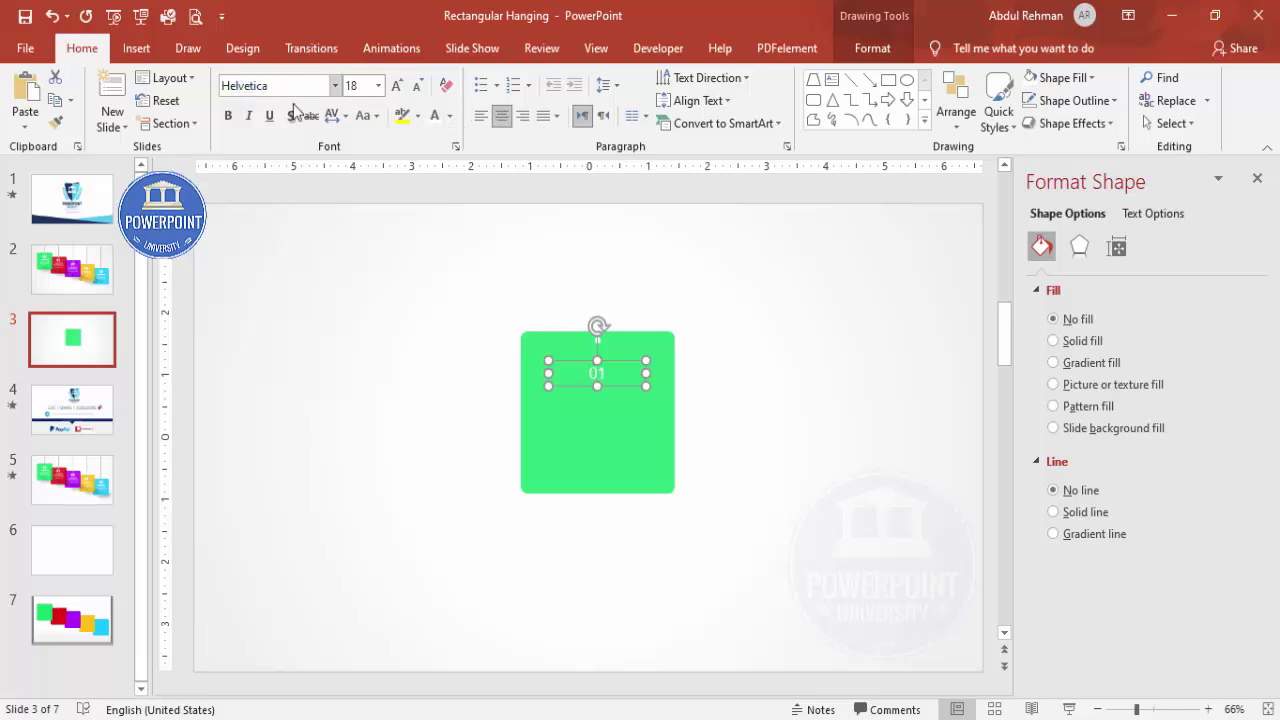
pyautogui.click(229, 116)
pyautogui.click(396, 86)
pyautogui.click(396, 86)
pyautogui.click(396, 86)
pyautogui.click(396, 86)
pyautogui.click(396, 86)
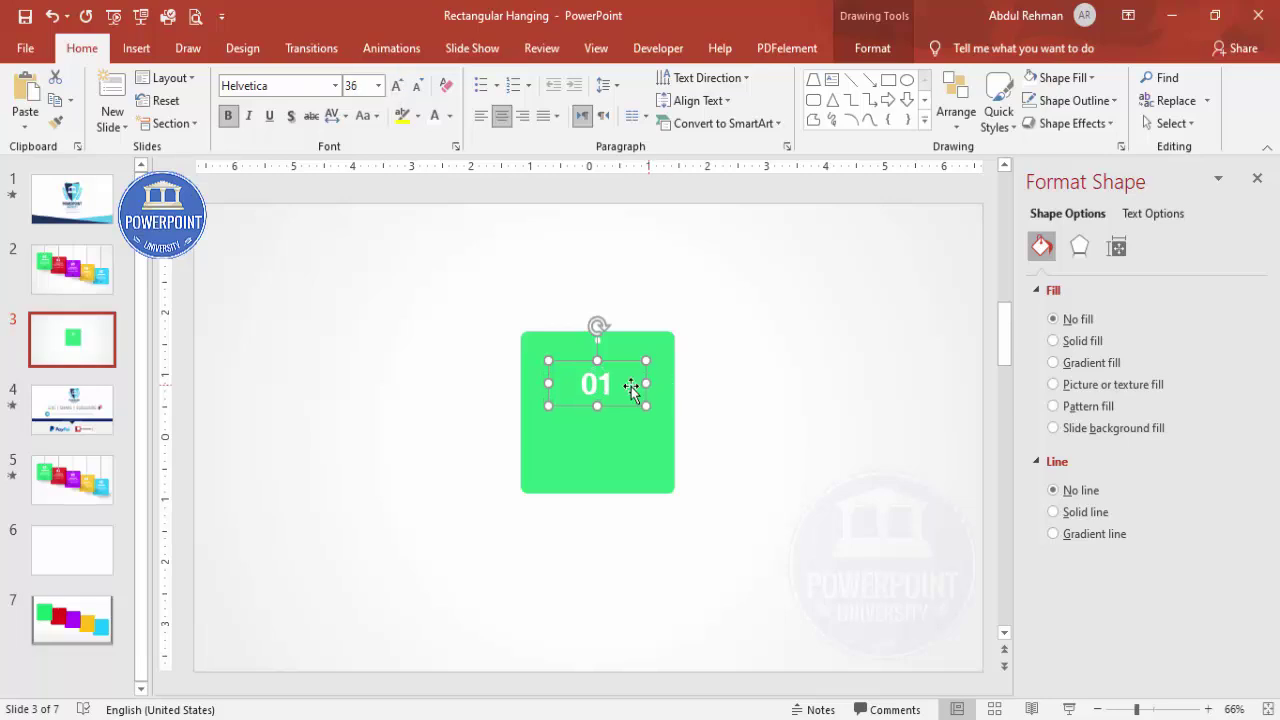
pyautogui.moveTo(623, 366); pyautogui.dragTo(620, 345)
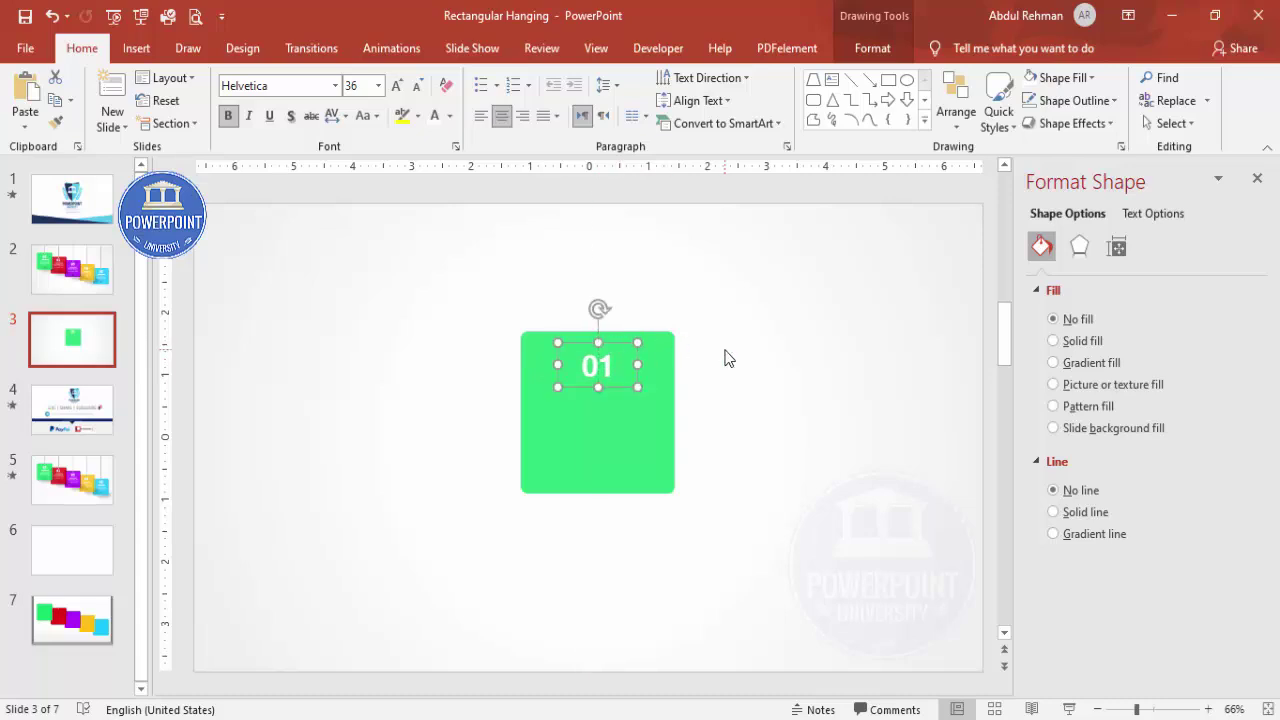
pyautogui.click(726, 357)
pyautogui.click(136, 48)
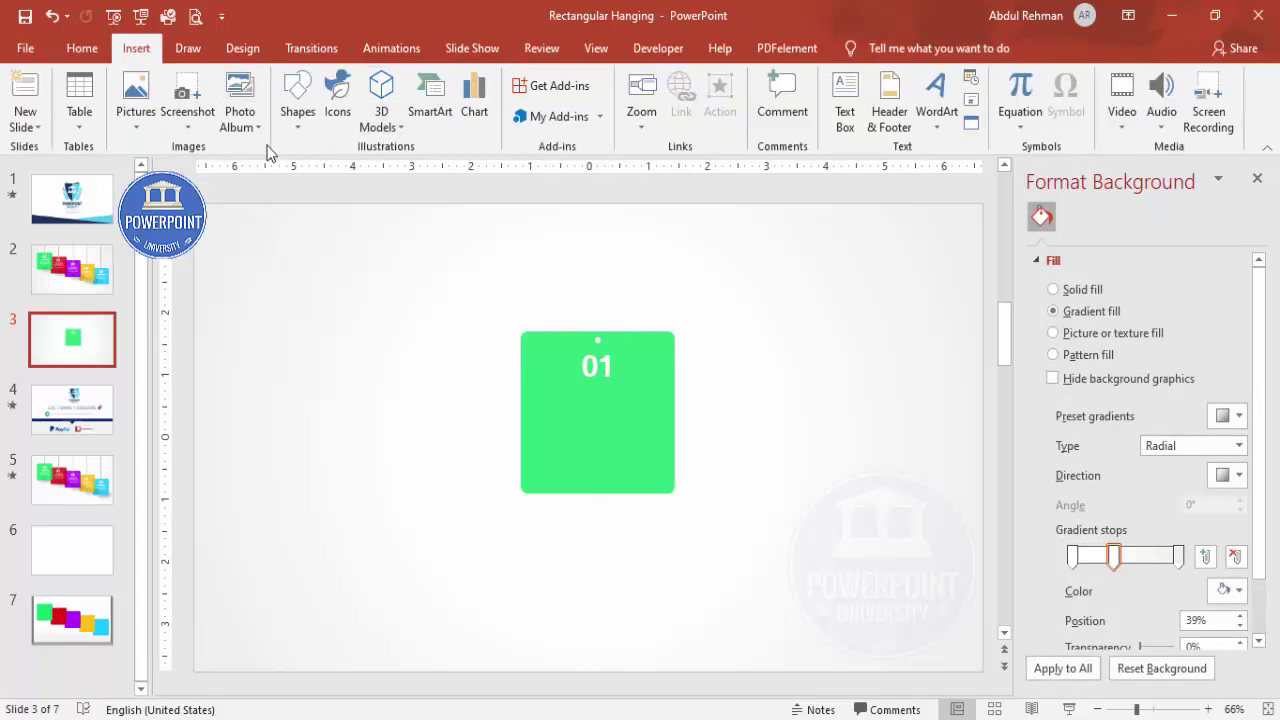
# Draw a short white horizontal line beneath the '01' label, nudged right to centre it
pyautogui.click(296, 110)
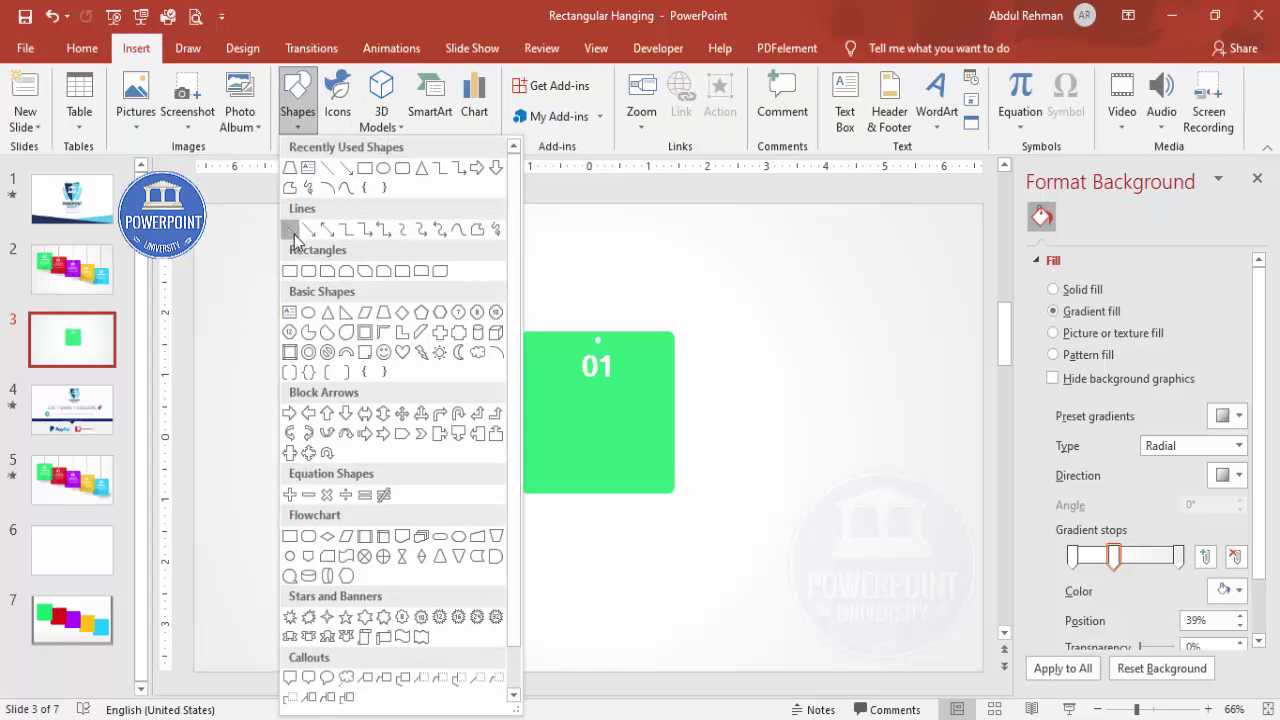
pyautogui.click(290, 229)
pyautogui.moveTo(612, 387); pyautogui.dragTo(628, 387)
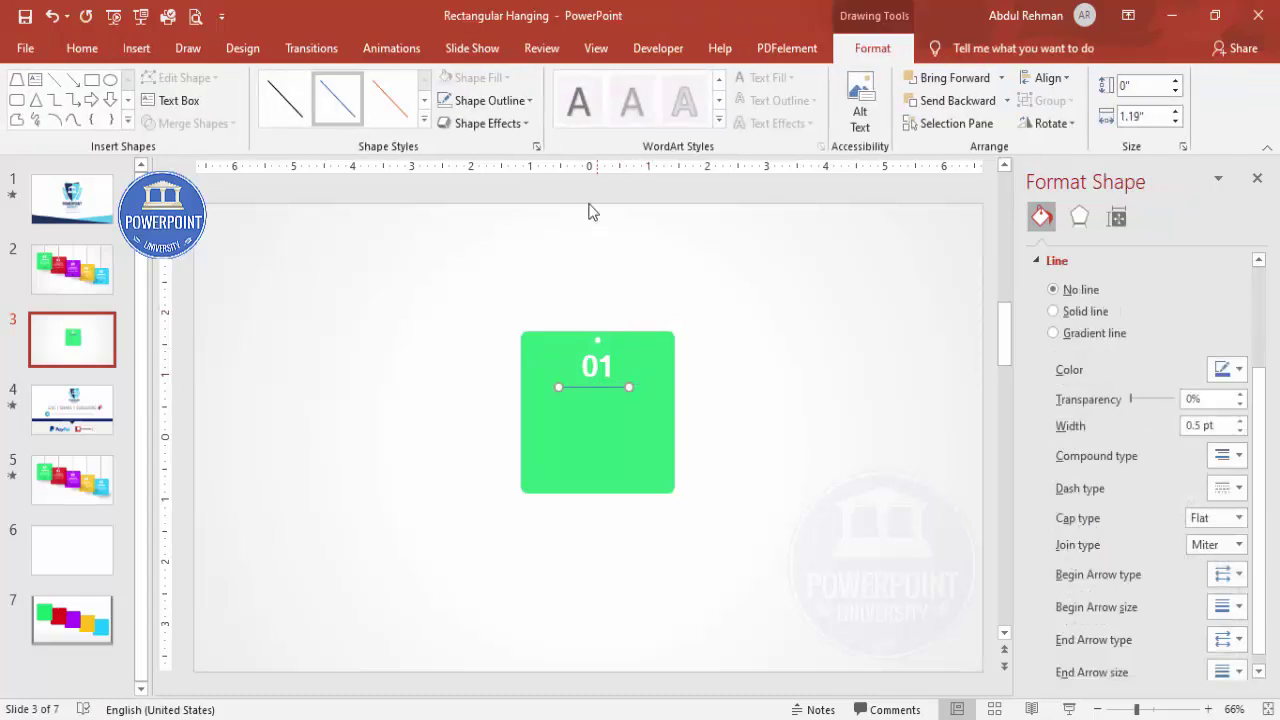
pyautogui.click(488, 100)
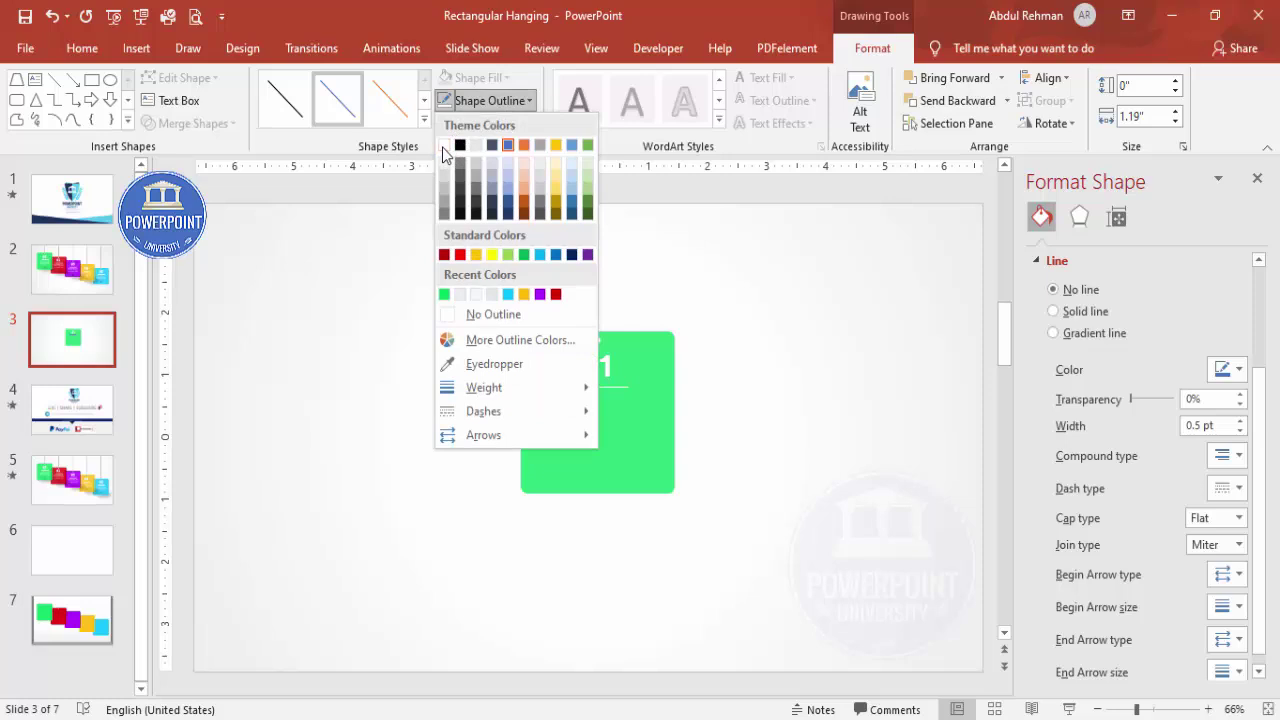
pyautogui.click(444, 146)
pyautogui.press('Right')
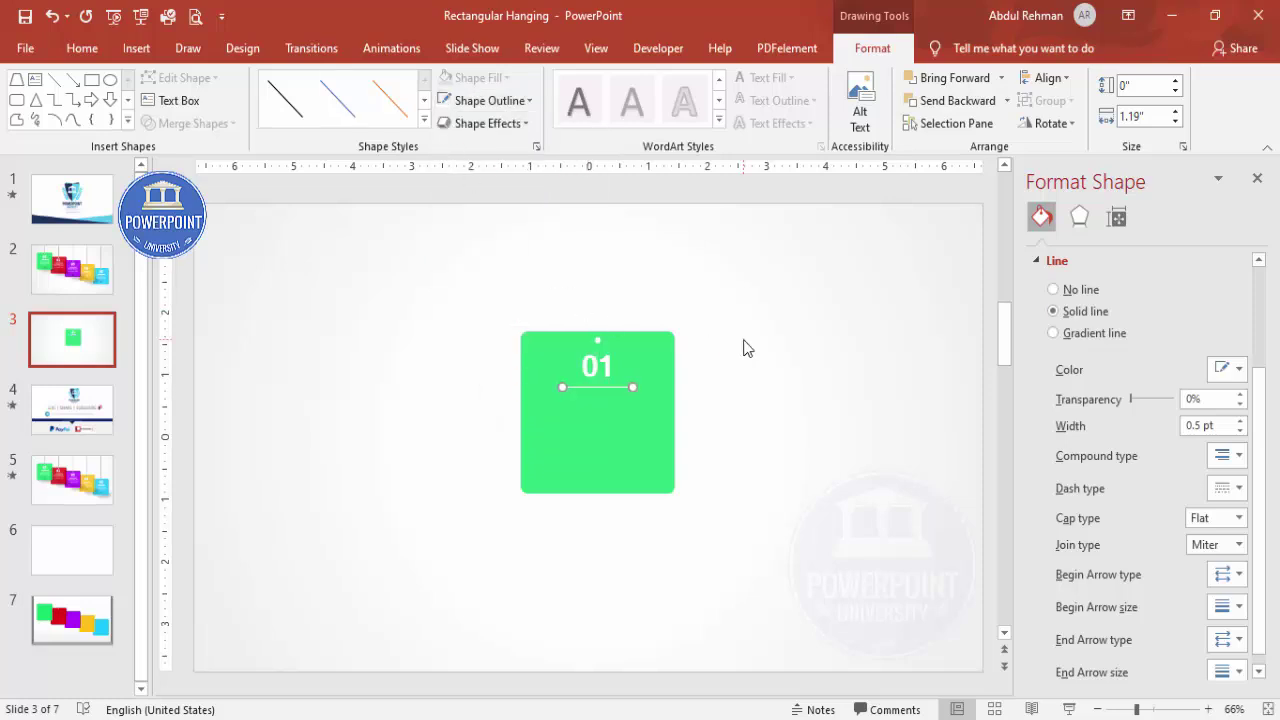
pyautogui.click(743, 349)
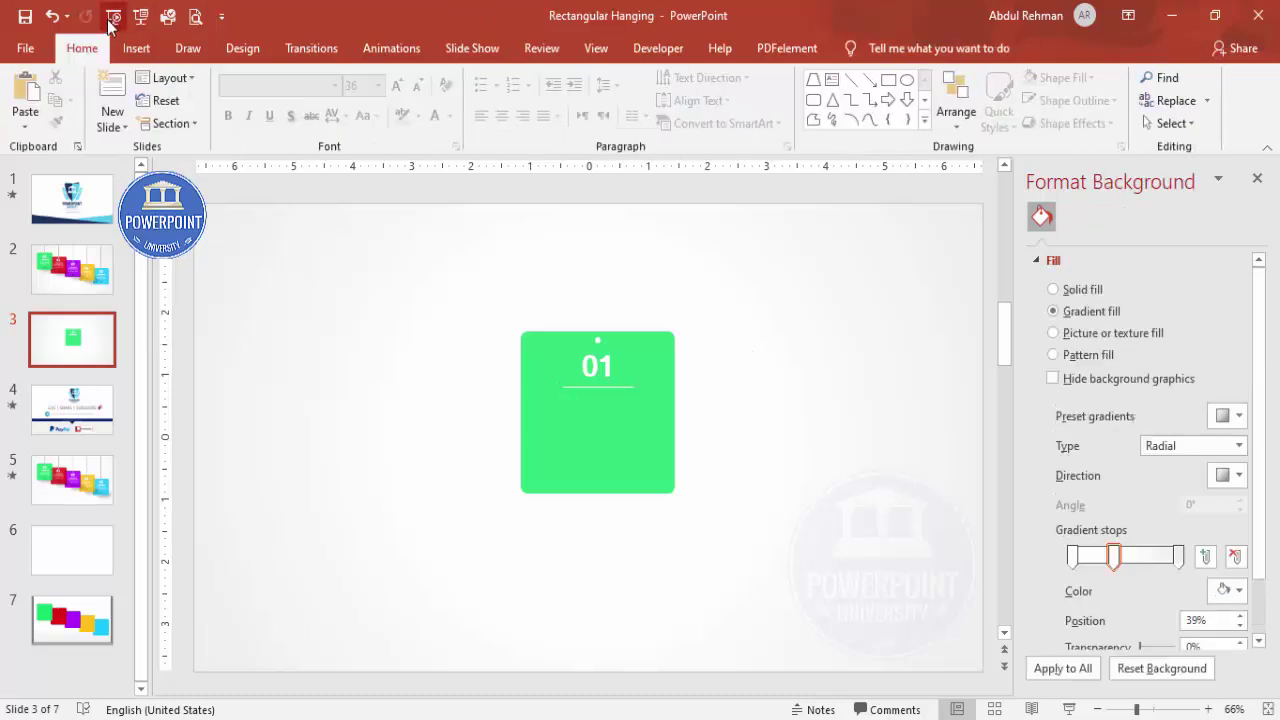
pyautogui.click(139, 49)
# Add an 'Add detail text here' caption below the divider, centred, white and 16 pt
pyautogui.click(845, 105)
pyautogui.moveTo(563, 402); pyautogui.dragTo(641, 432)
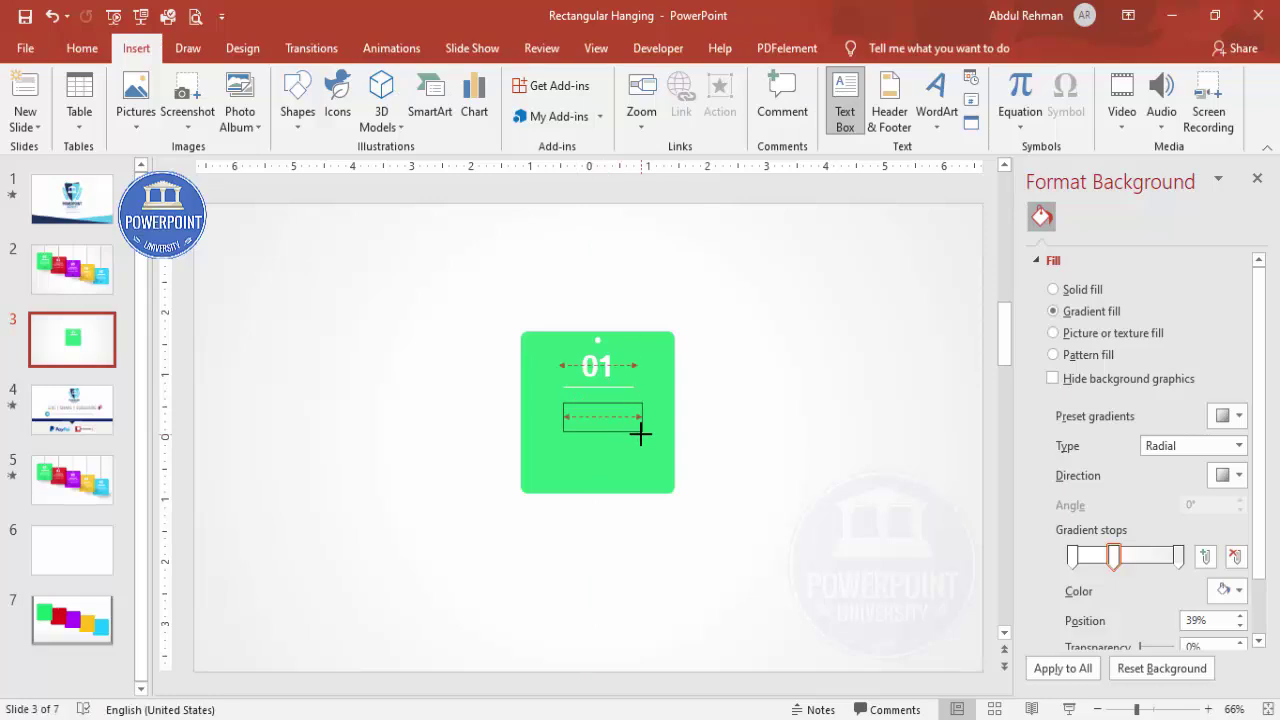
pyautogui.write('Add det')
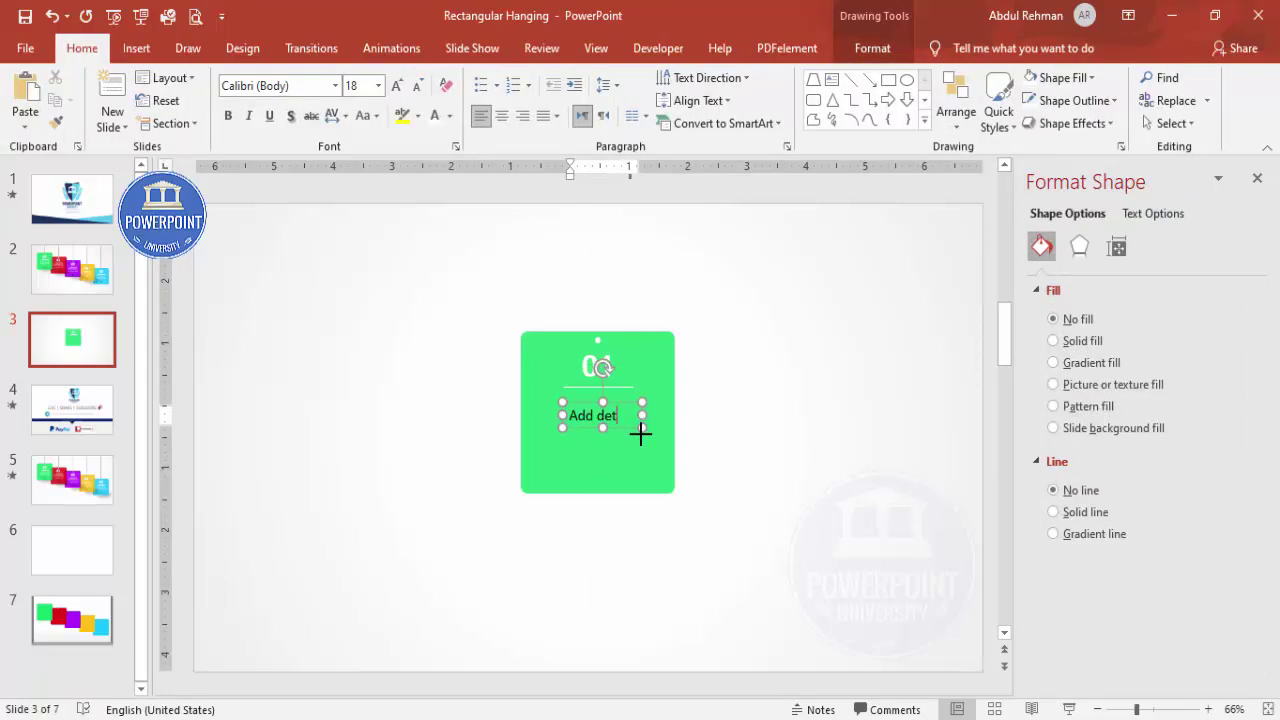
pyautogui.write('ail text jere')
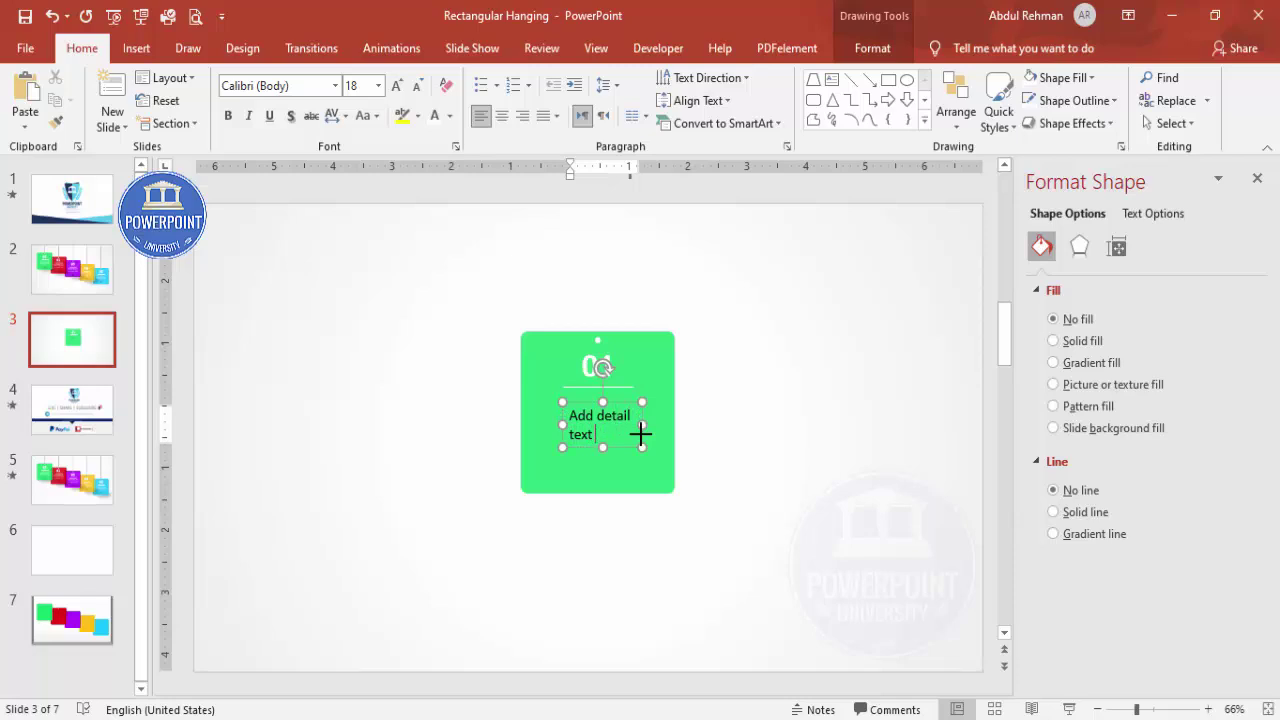
pyautogui.press('Escape')
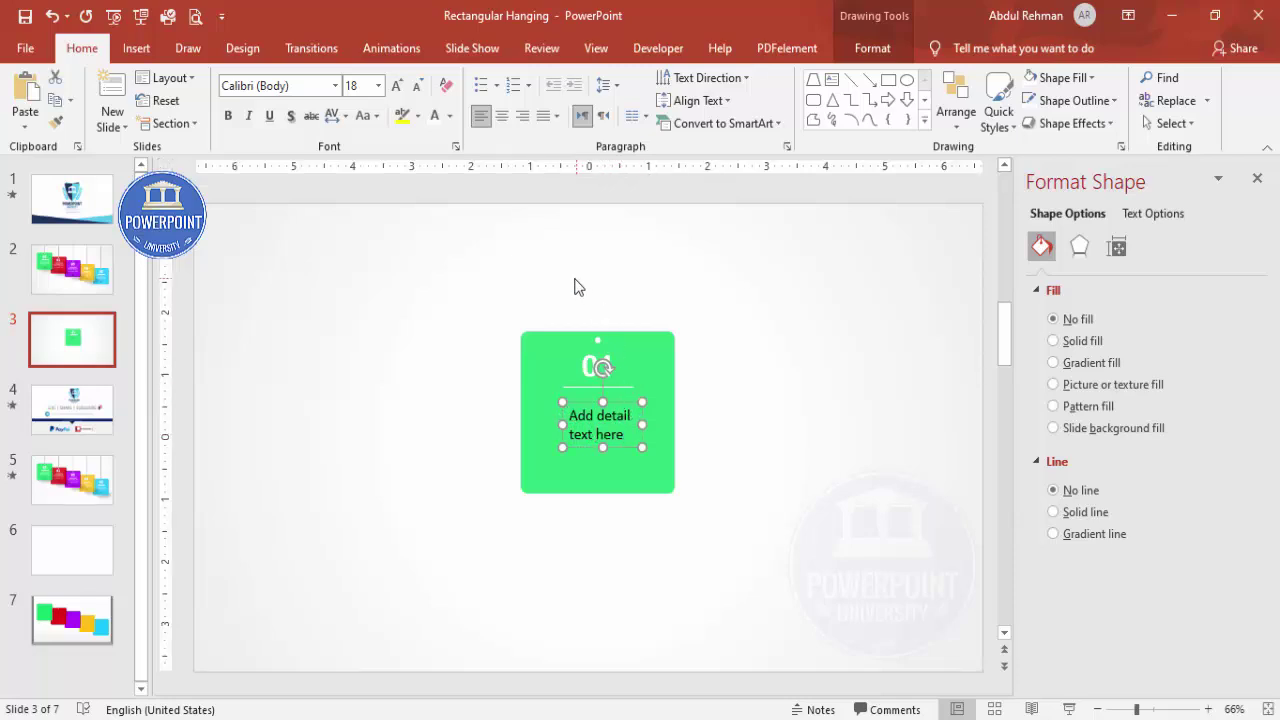
pyautogui.click(503, 117)
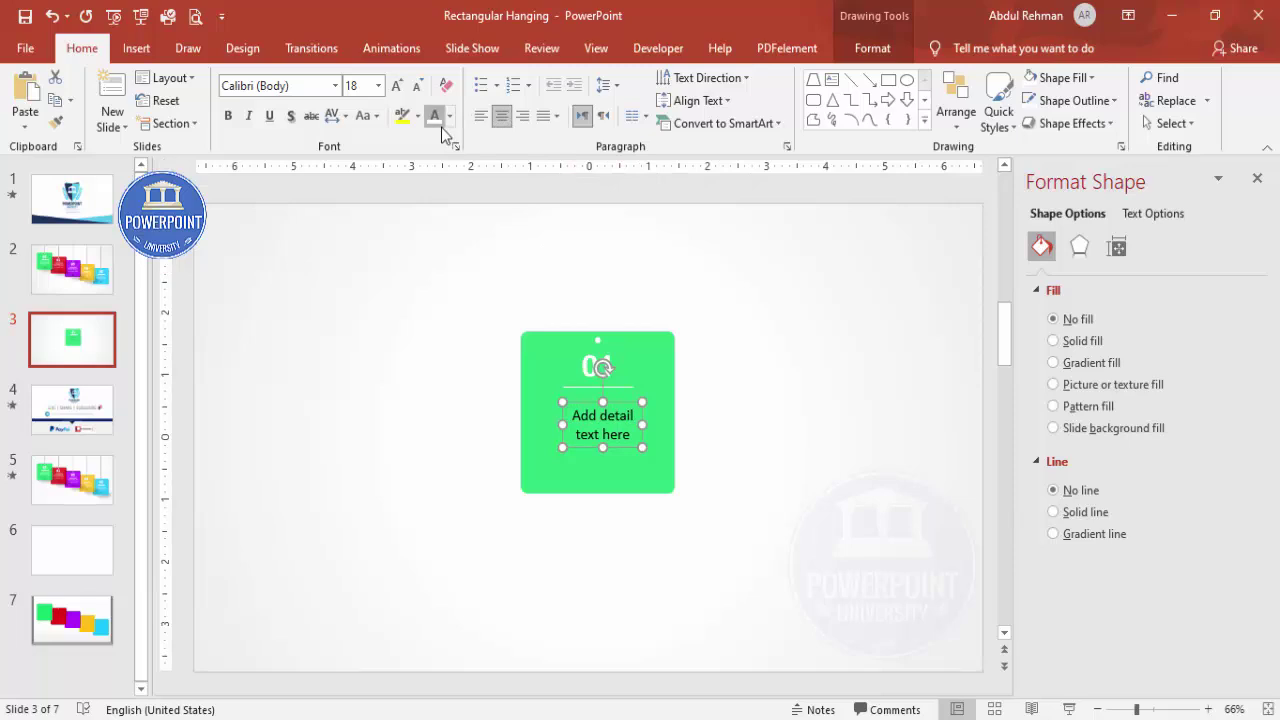
pyautogui.click(436, 117)
pyautogui.click(417, 90)
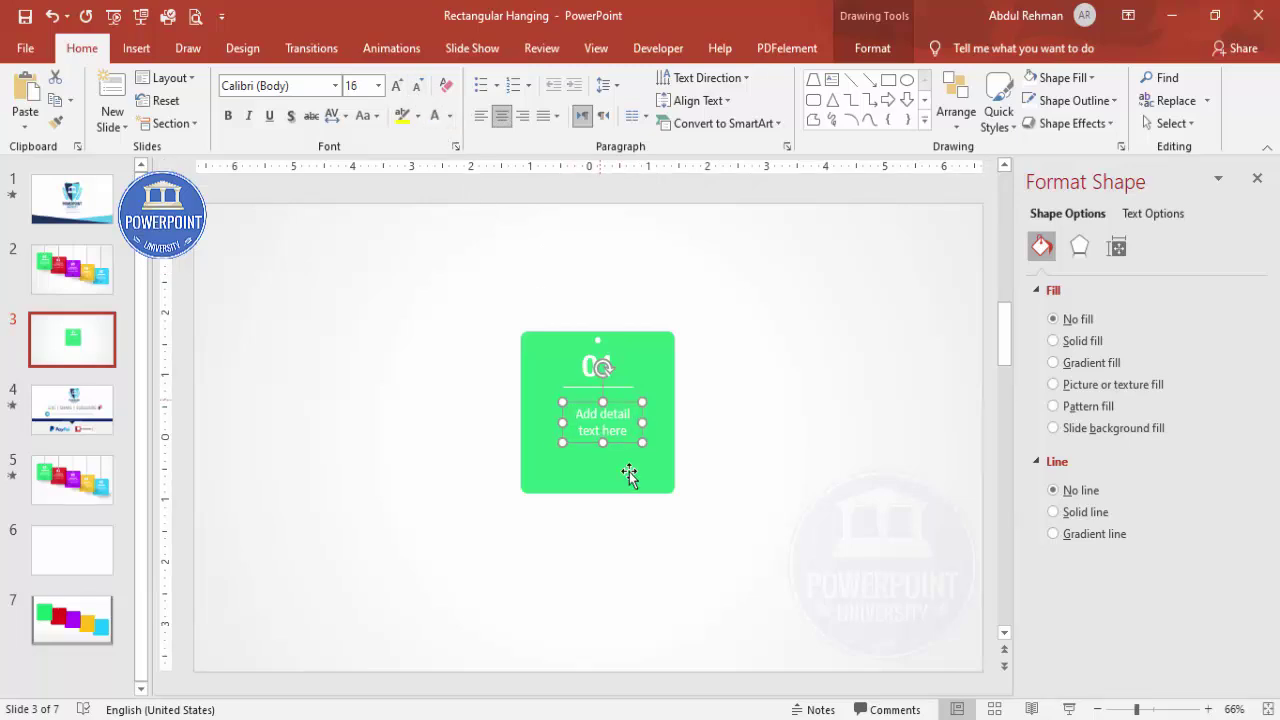
pyautogui.moveTo(622, 407); pyautogui.dragTo(617, 402)
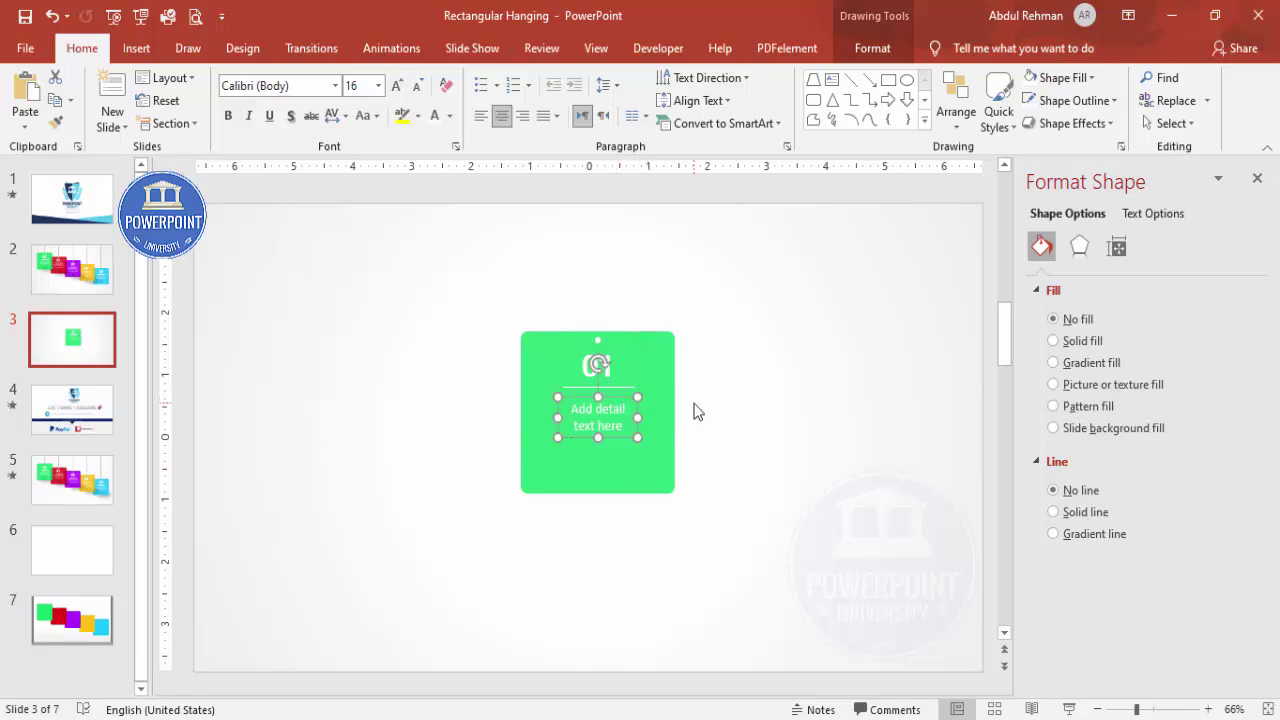
pyautogui.click(136, 48)
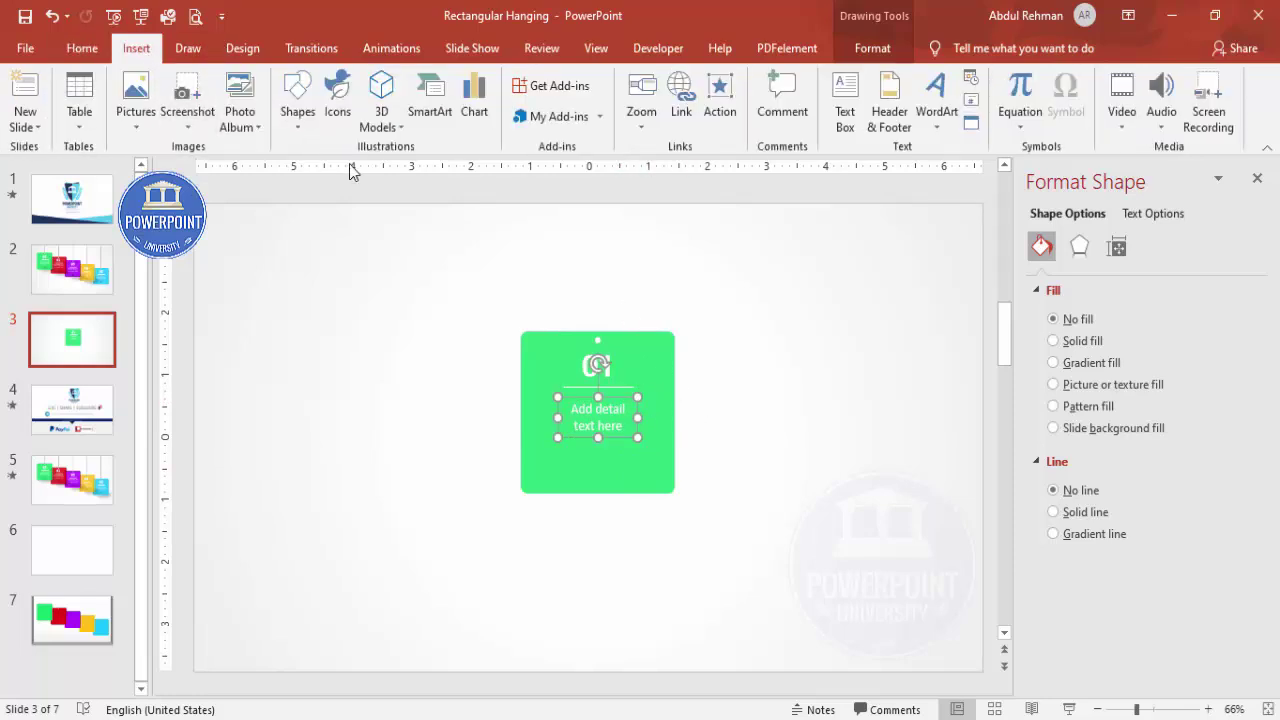
pyautogui.click(703, 303)
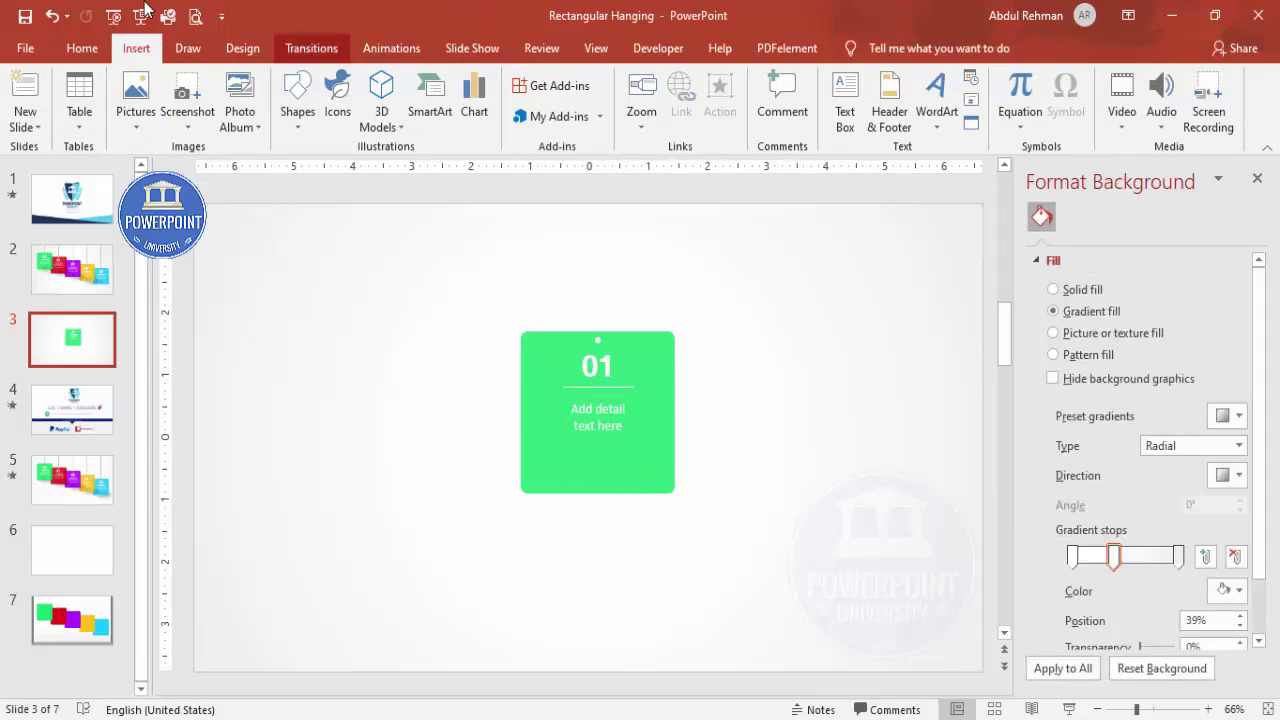
# Draw an oval over the card's bottom edge with no outline and 70%-transparent black fill
pyautogui.click(297, 100)
pyautogui.click(303, 322)
pyautogui.moveTo(529, 458); pyautogui.dragTo(714, 532)
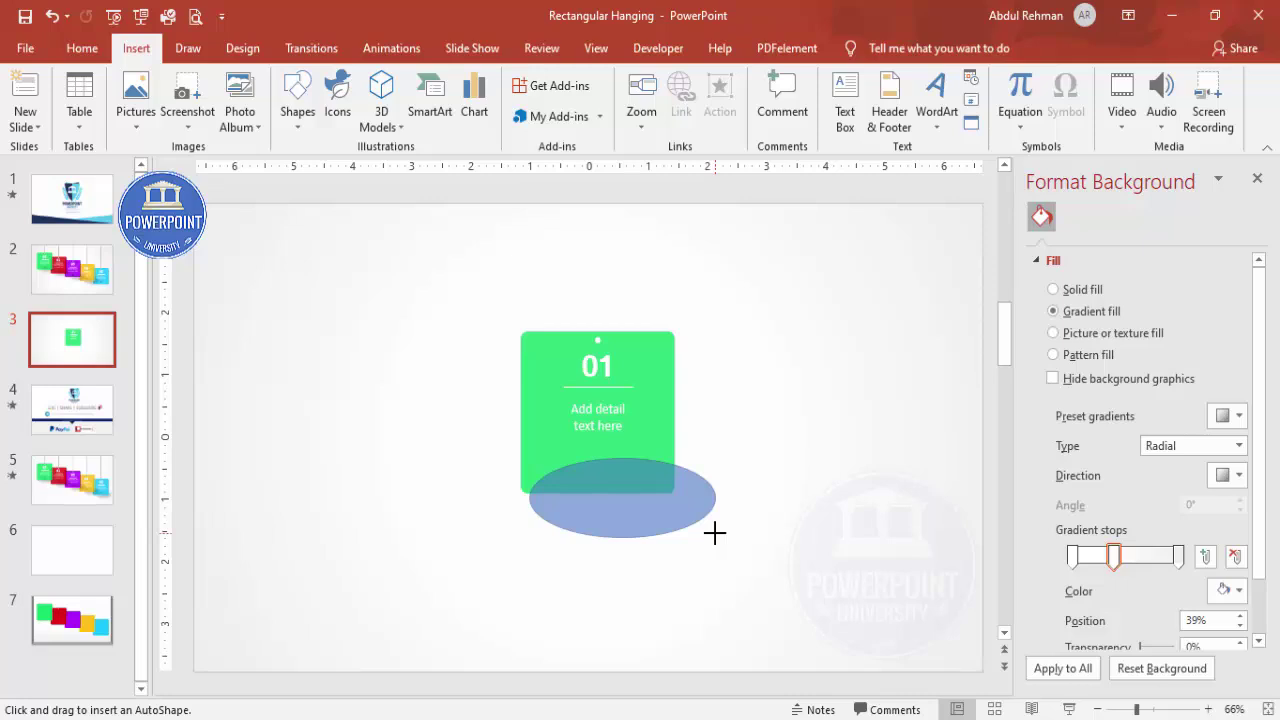
pyautogui.moveTo(714, 532); pyautogui.dragTo(715, 534)
pyautogui.click(488, 100)
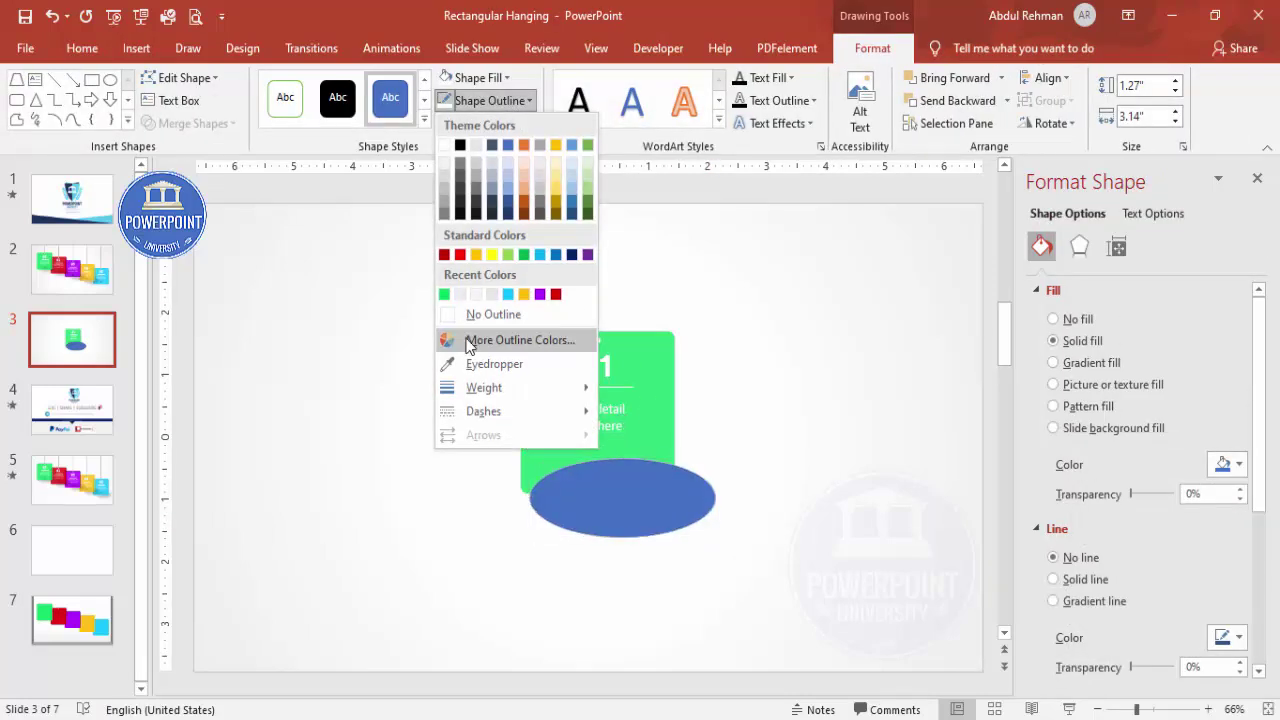
pyautogui.click(491, 316)
pyautogui.click(489, 79)
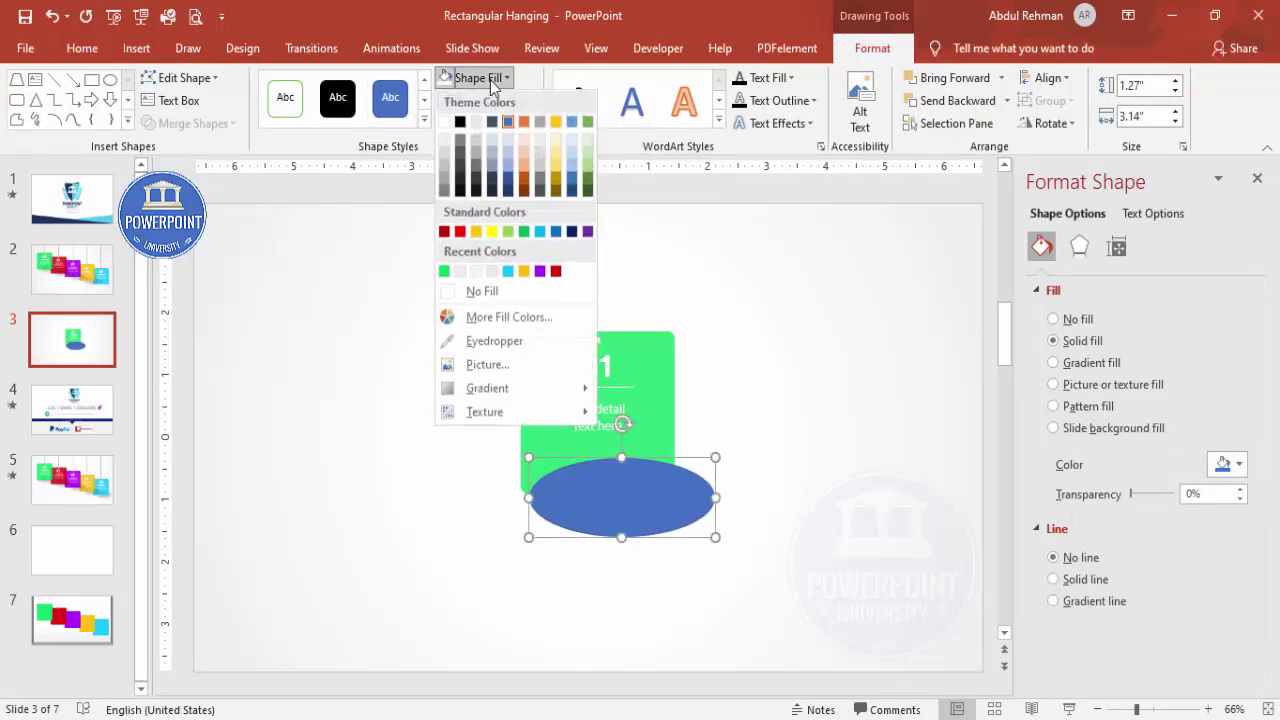
pyautogui.click(460, 119)
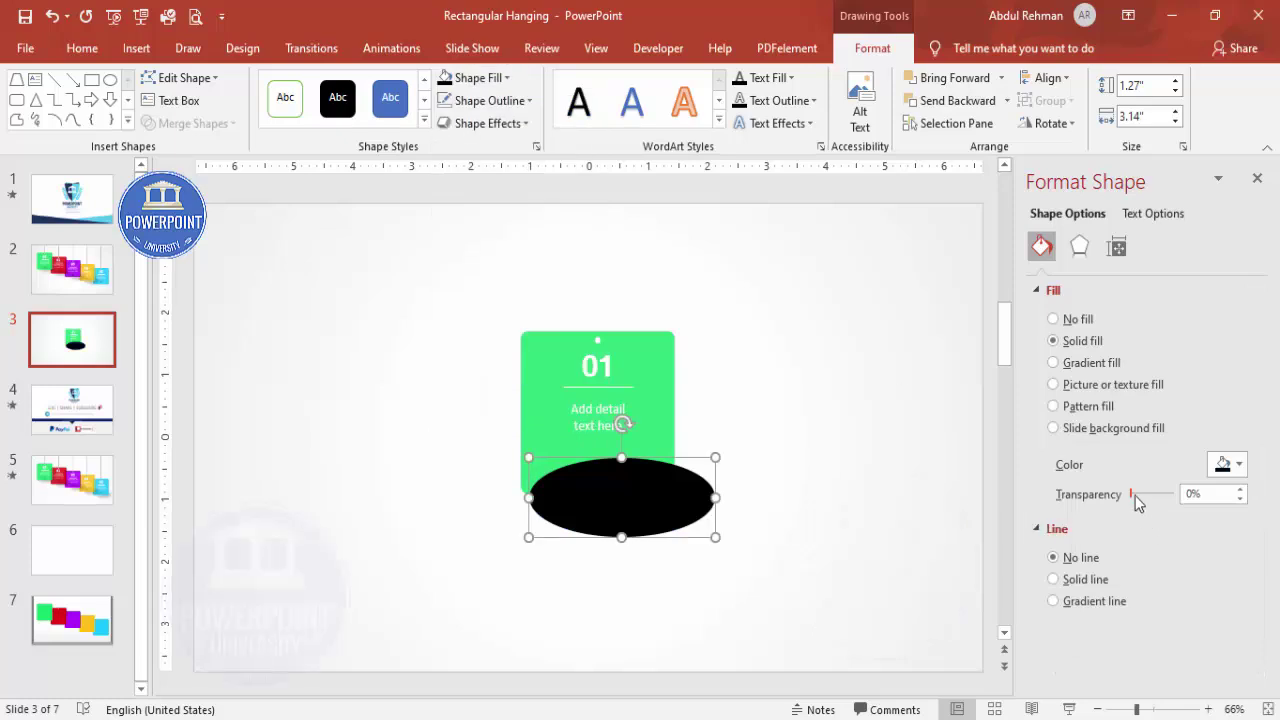
pyautogui.moveTo(1133, 496); pyautogui.dragTo(1163, 495)
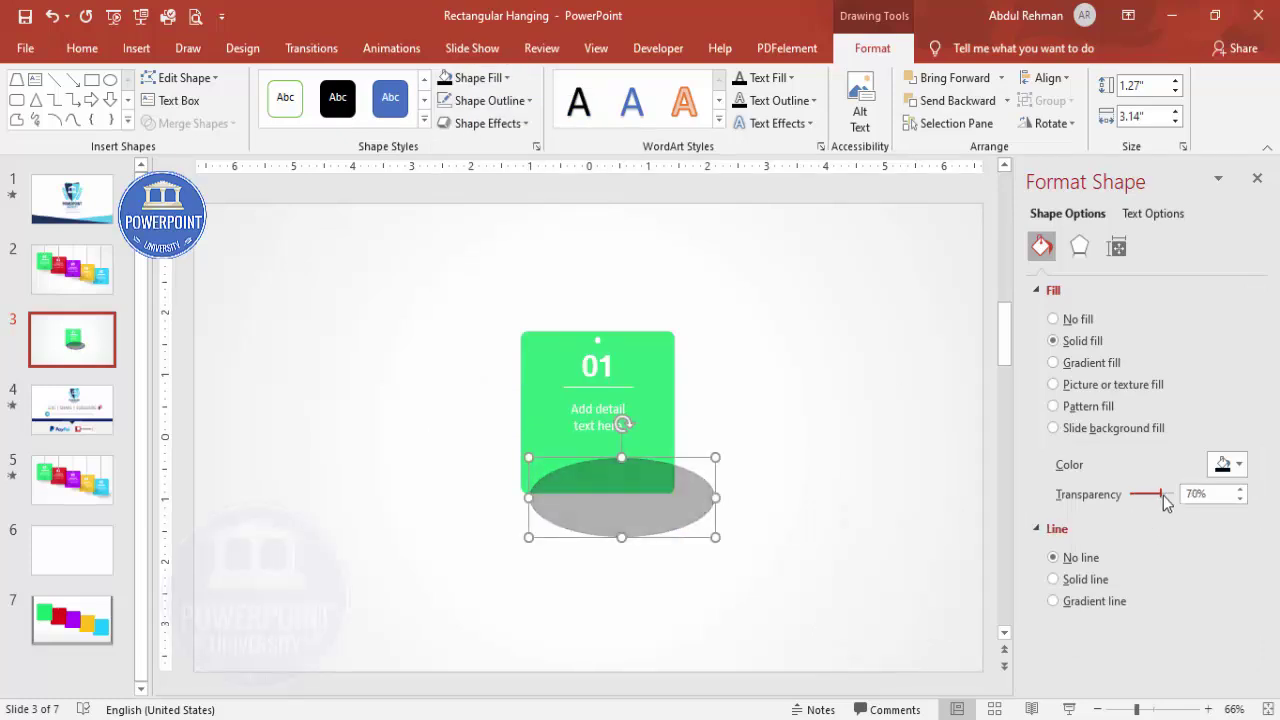
# Give the oval 28-pt soft edges, widen it to 3.33 inches, and centre it under the card
pyautogui.click(1086, 239)
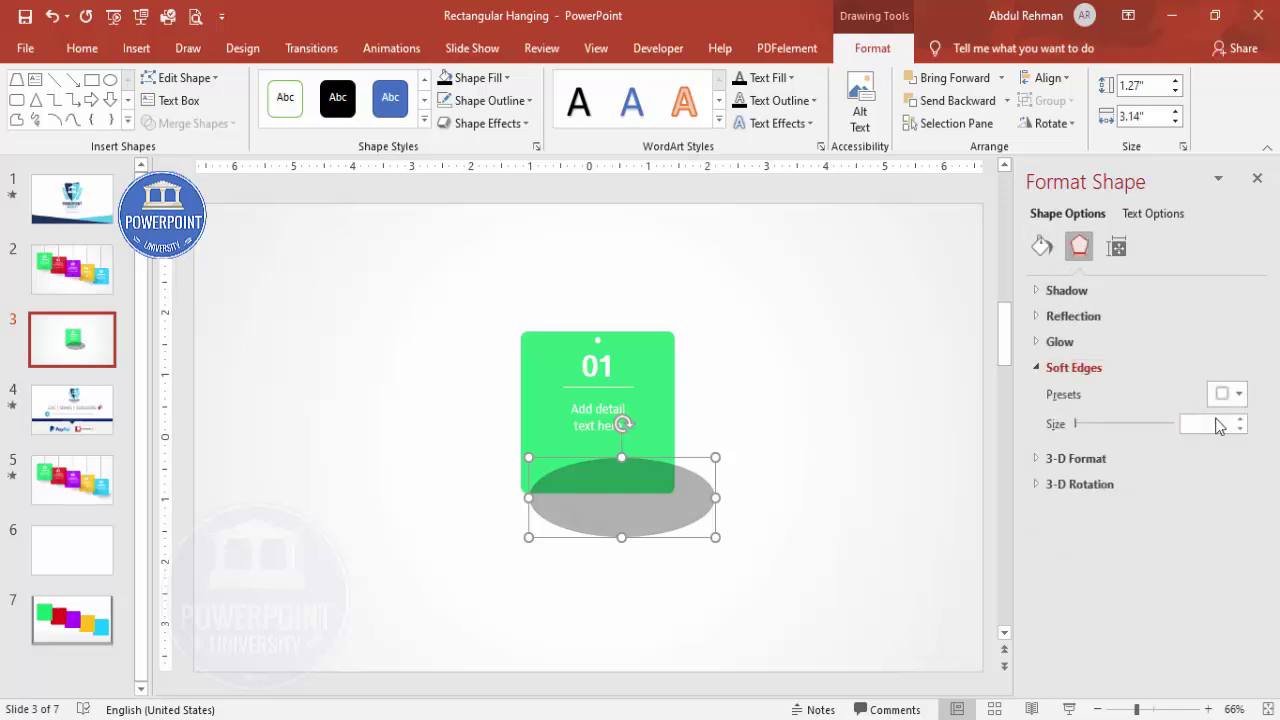
pyautogui.click(1241, 420)
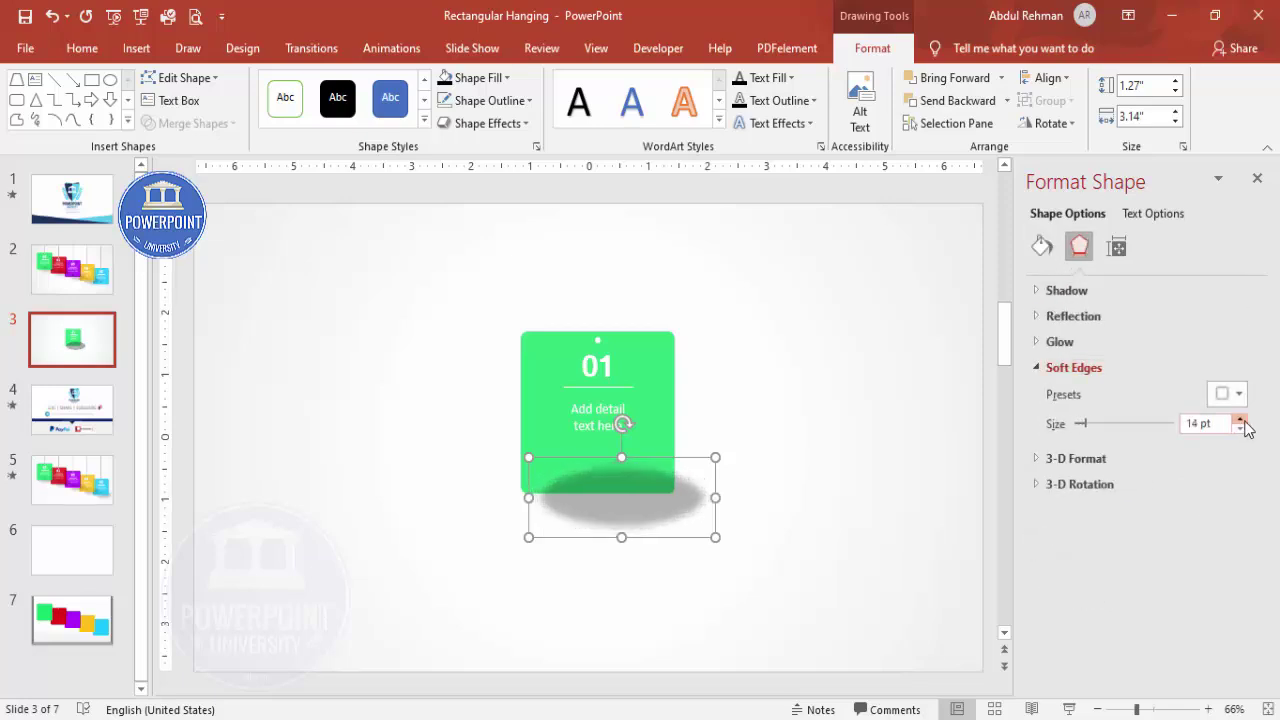
pyautogui.click(1241, 420)
pyautogui.click(1241, 420)
pyautogui.moveTo(652, 498); pyautogui.dragTo(643, 493)
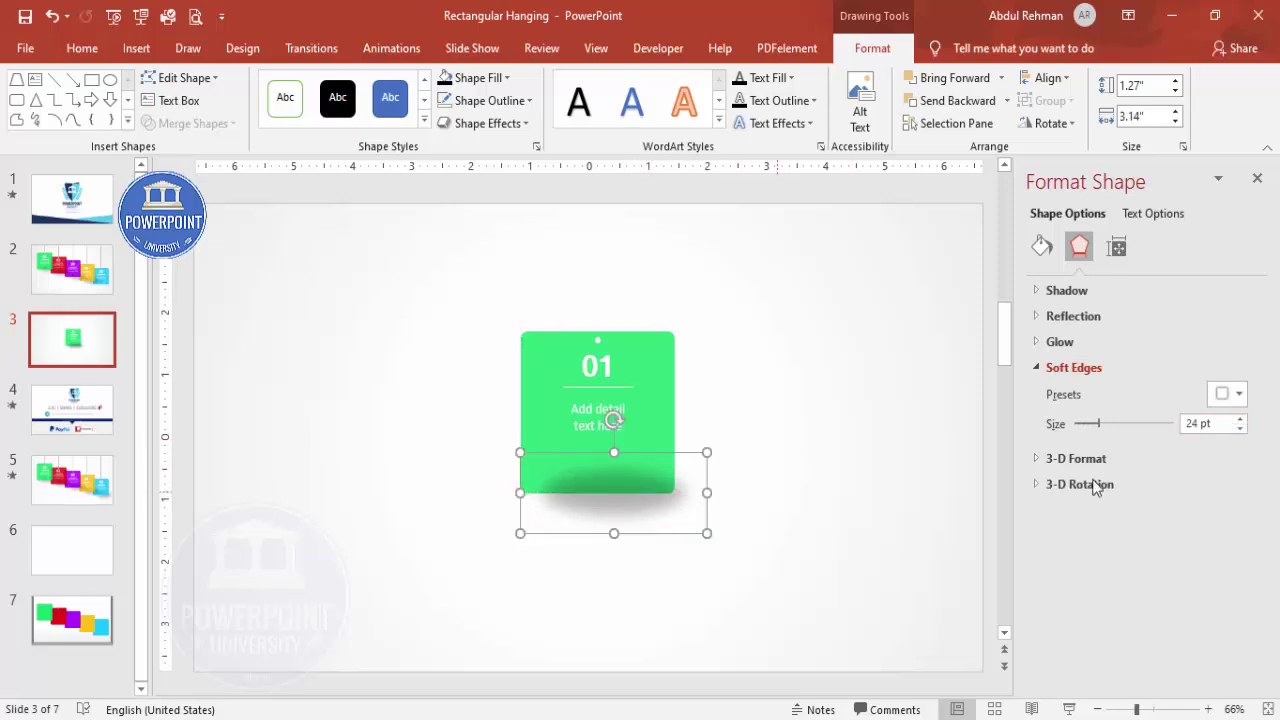
pyautogui.click(1241, 420)
pyautogui.click(1241, 420)
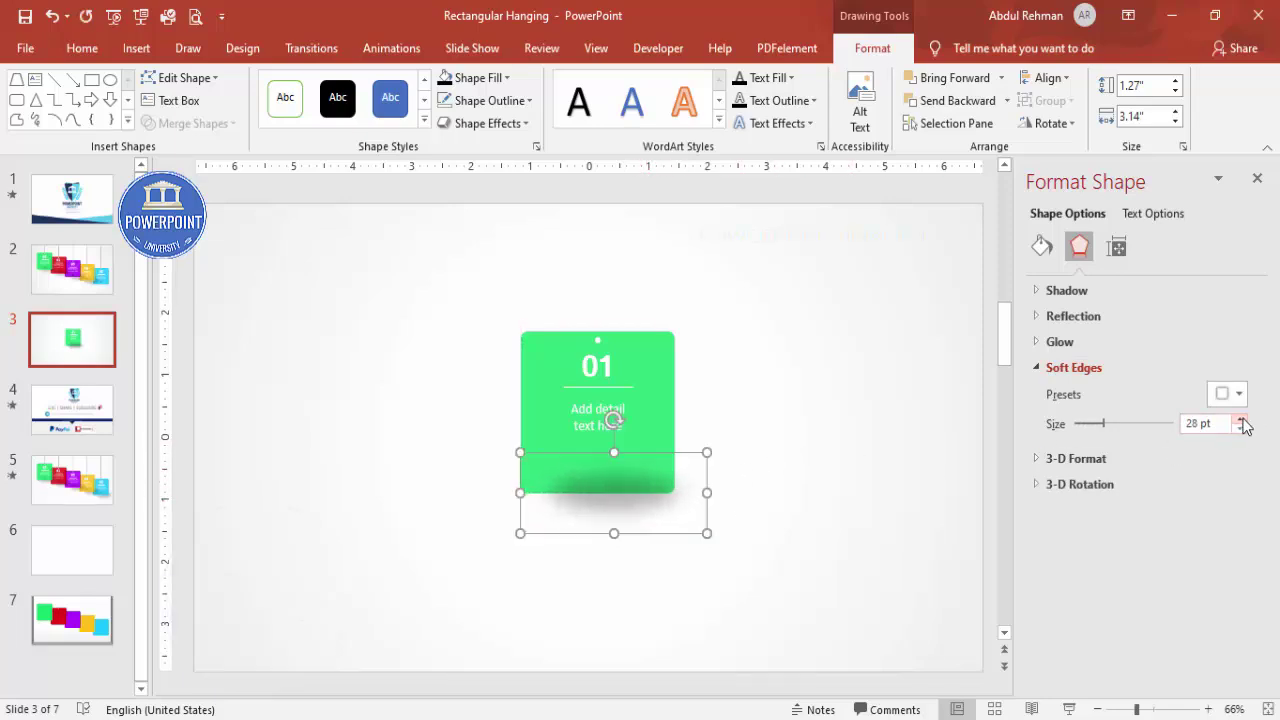
pyautogui.moveTo(706, 491); pyautogui.dragTo(718, 491)
pyautogui.moveTo(637, 503); pyautogui.dragTo(641, 504)
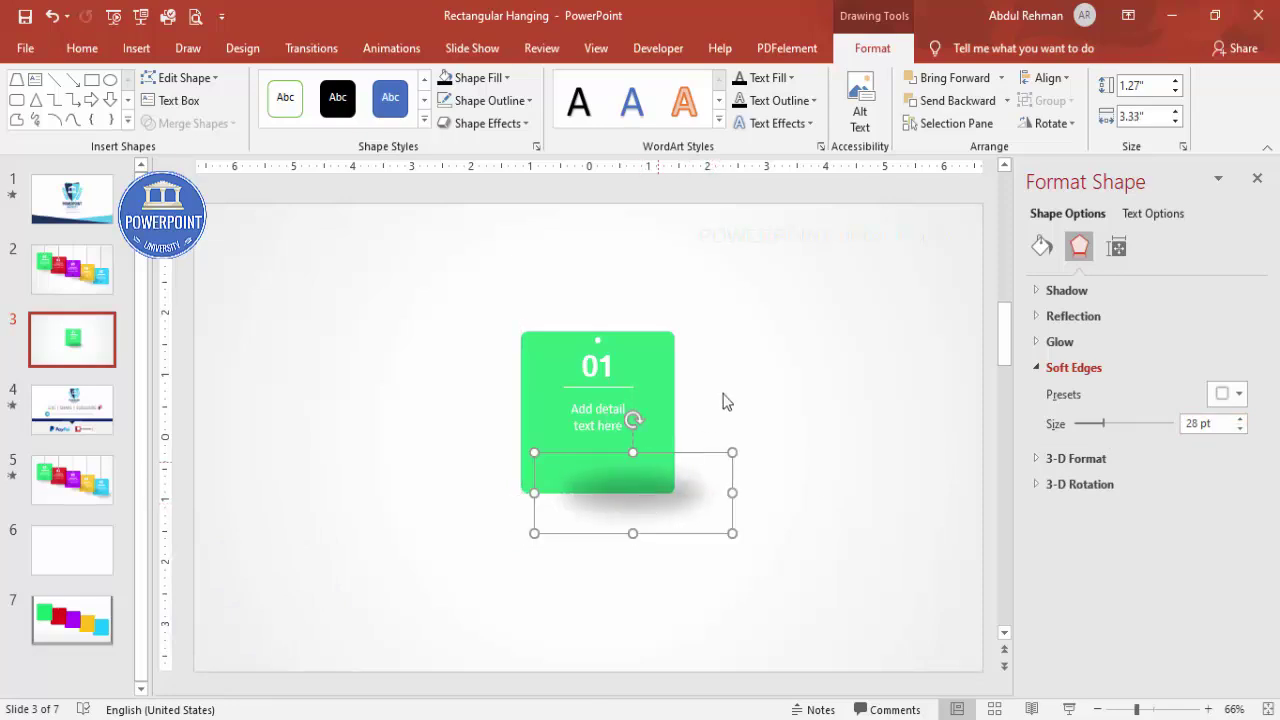
pyautogui.click(1006, 100)
# Send the shadow back, group the card parts, and duplicate the group into five cascading cards
pyautogui.click(988, 145)
pyautogui.click(808, 339)
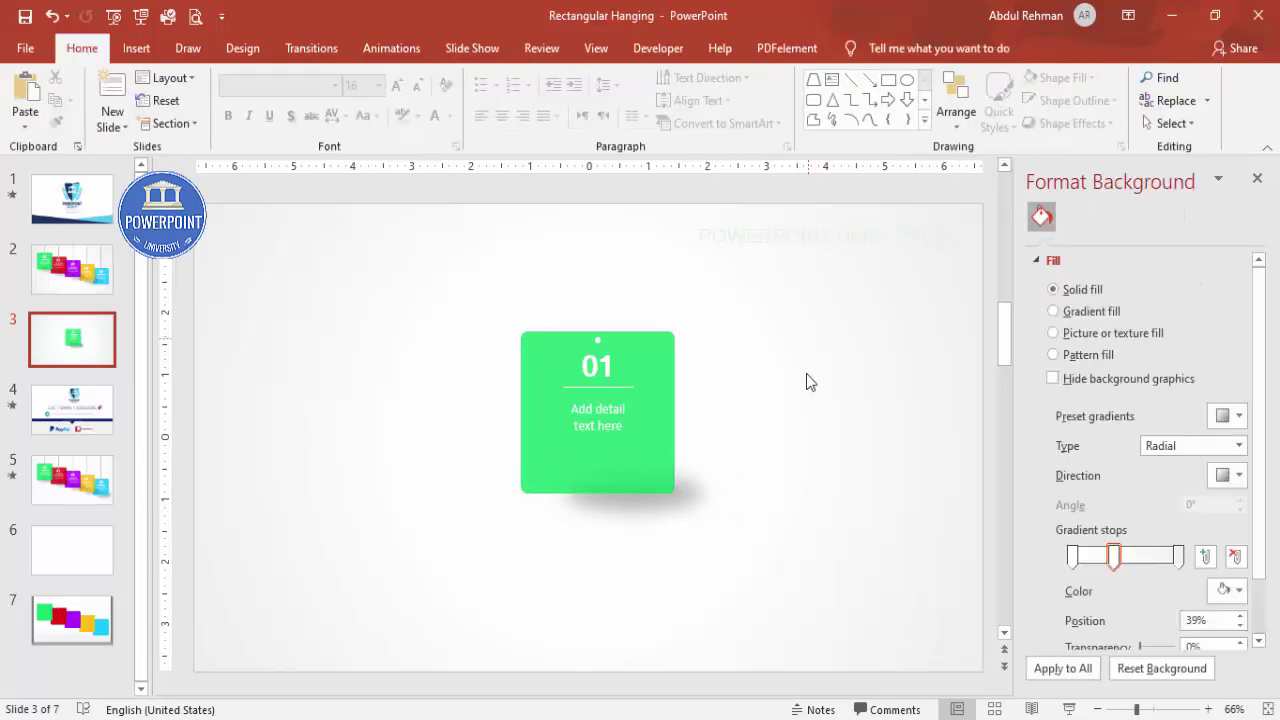
pyautogui.moveTo(770, 634); pyautogui.dragTo(452, 275)
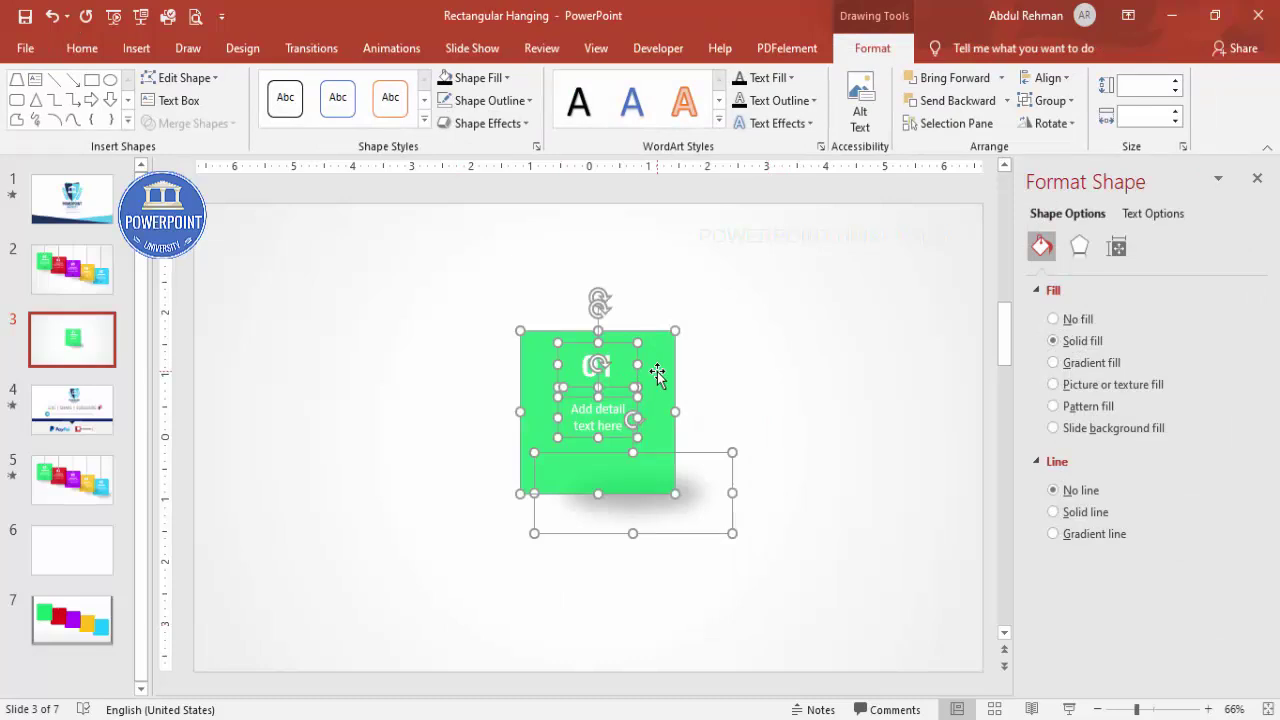
pyautogui.hotkey('ctrl', 'g')
pyautogui.moveTo(657, 377); pyautogui.dragTo(385, 340)
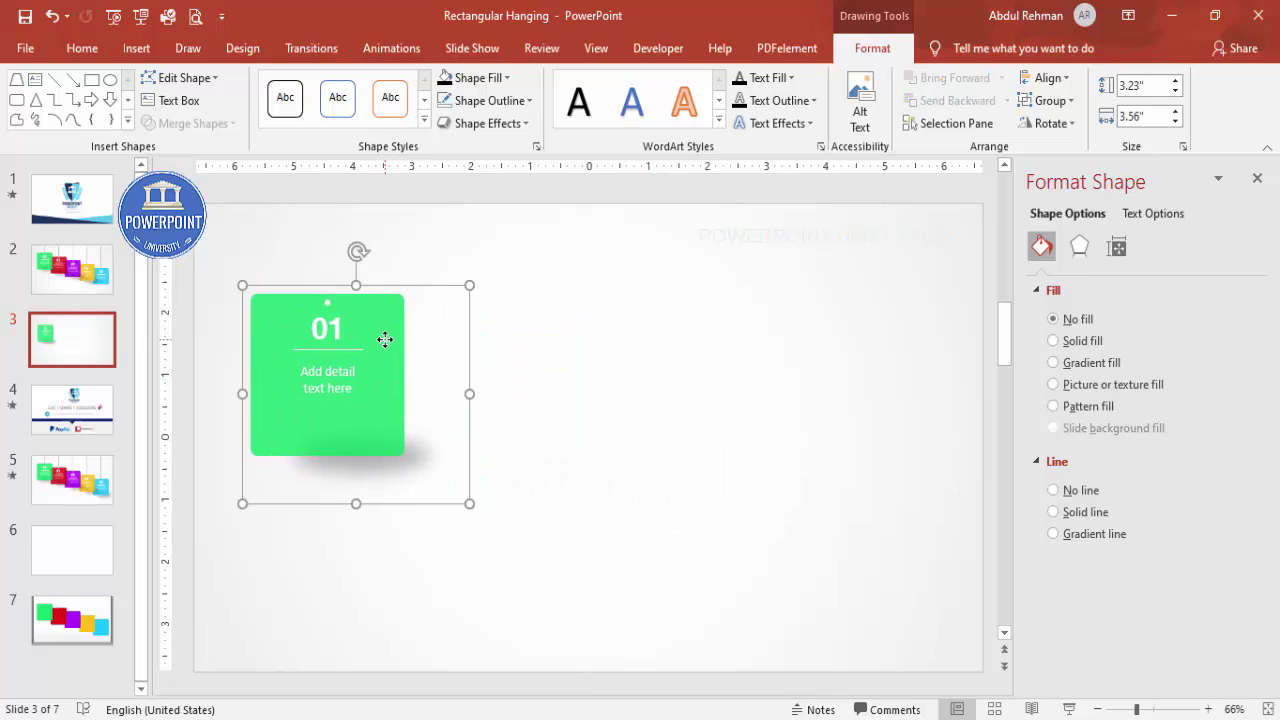
pyautogui.moveTo(383, 349); pyautogui.dragTo(507, 374)
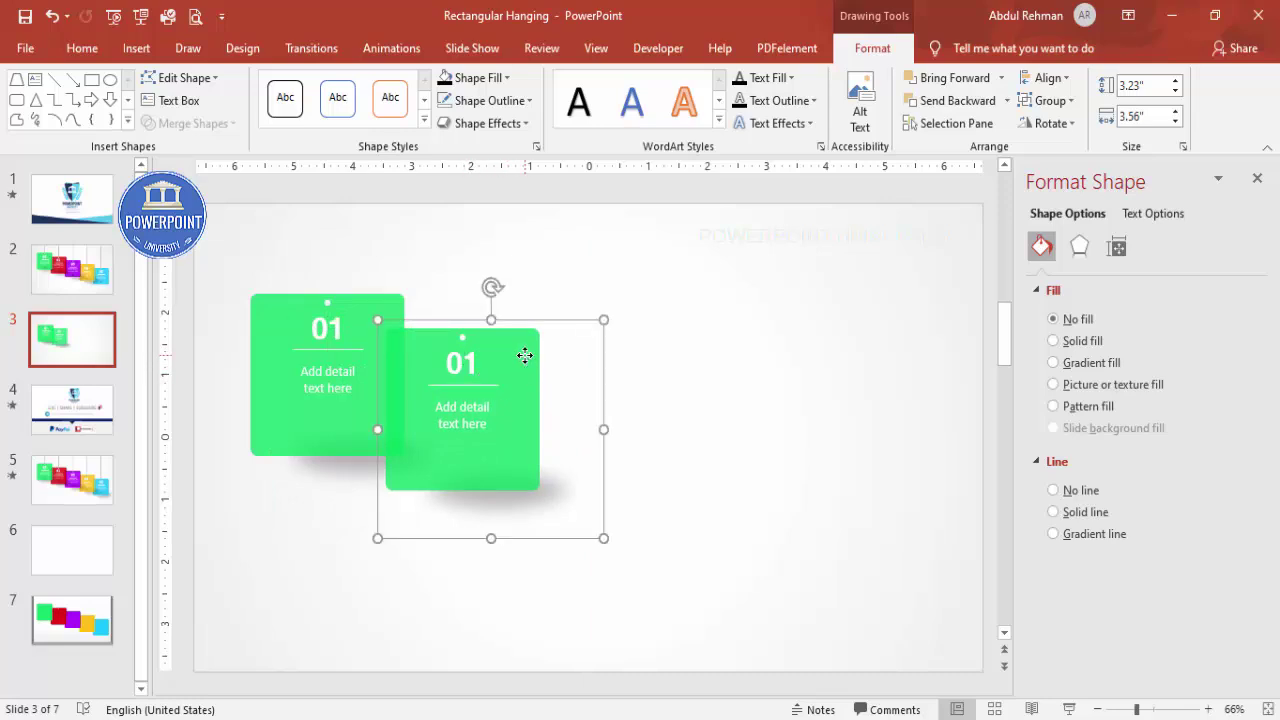
pyautogui.hotkey('ctrl', 'd')
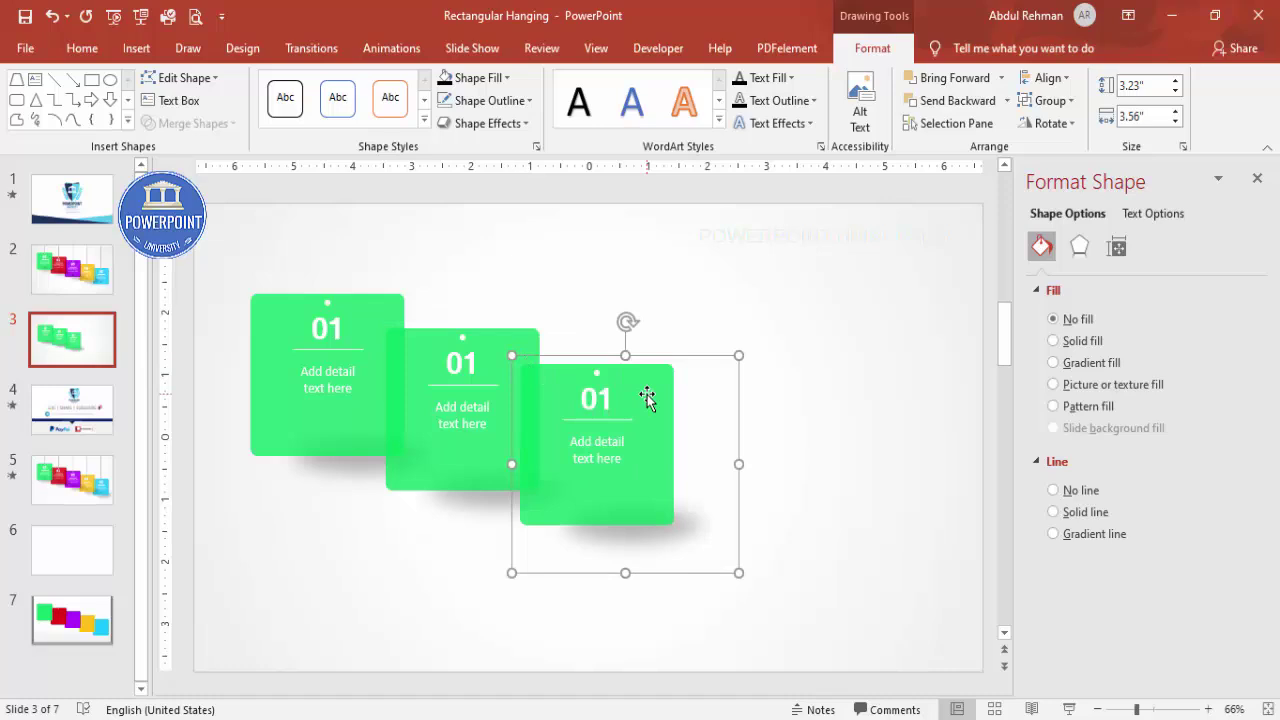
pyautogui.hotkey('ctrl', 'd')
pyautogui.hotkey('ctrl', 'd')
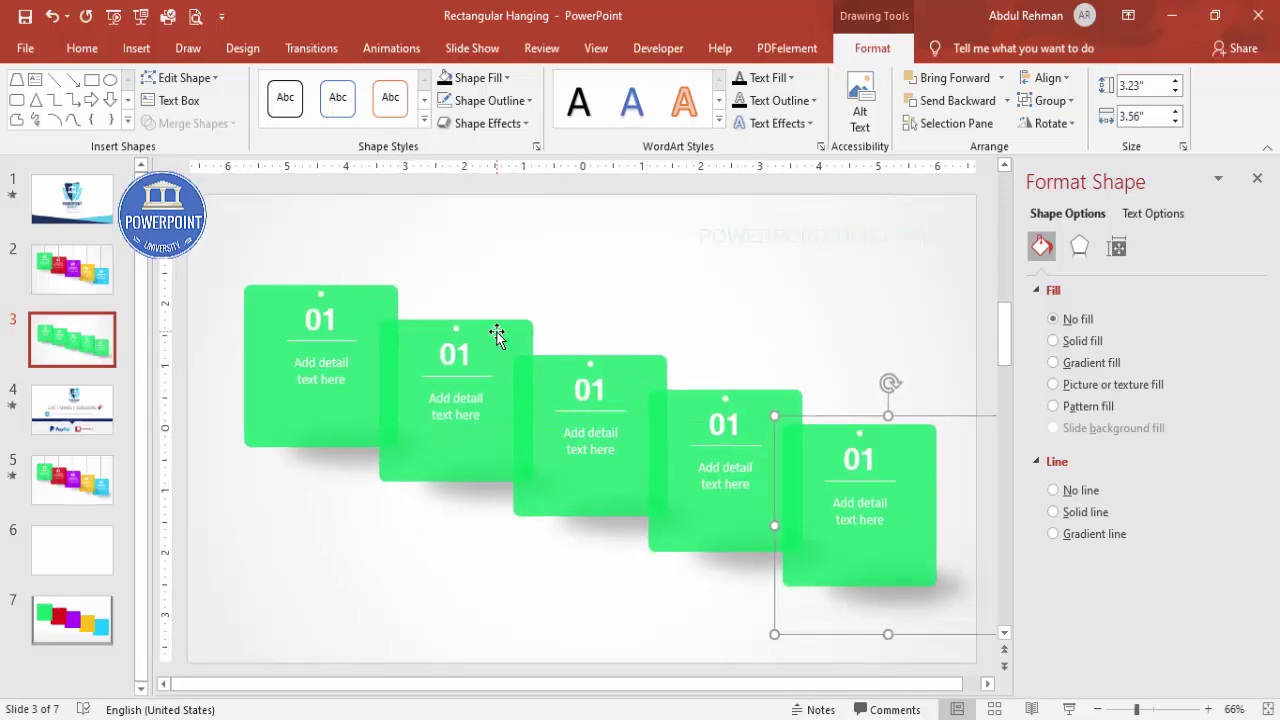
# Send the second through fifth cards backward so the staircase overlaps correctly
pyautogui.click(497, 335)
pyautogui.click(1006, 100)
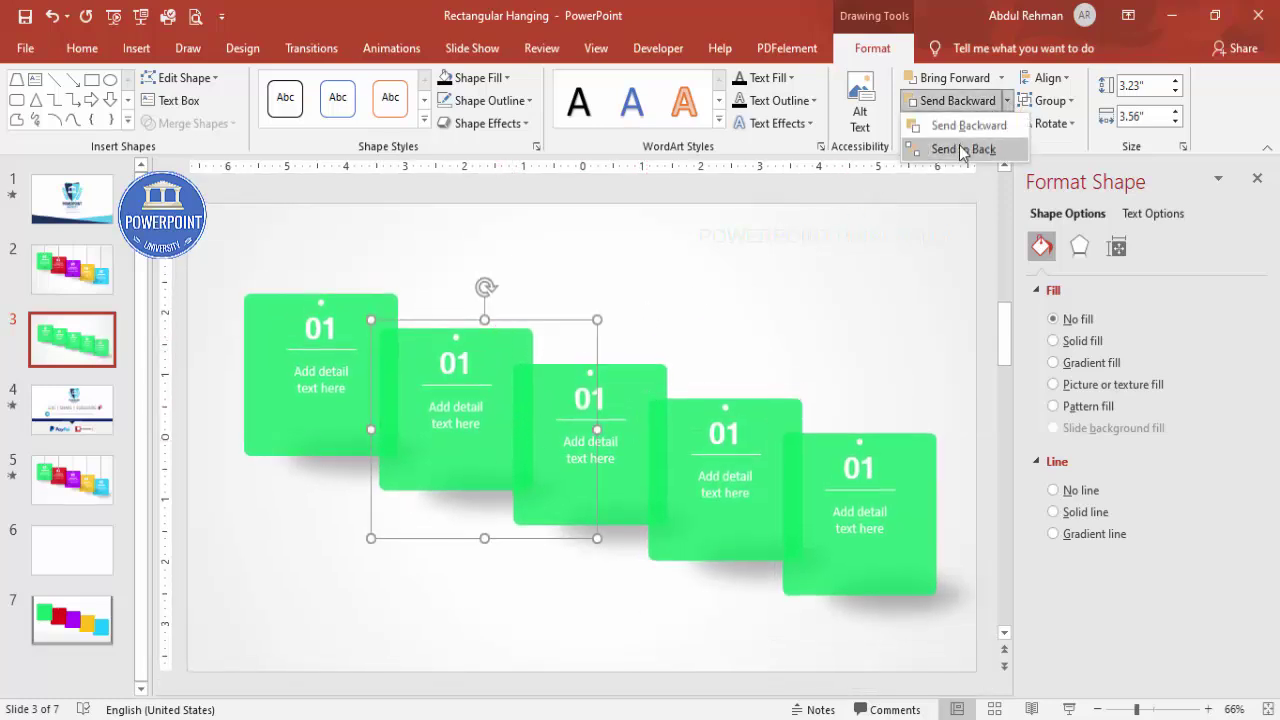
pyautogui.click(962, 150)
pyautogui.click(634, 372)
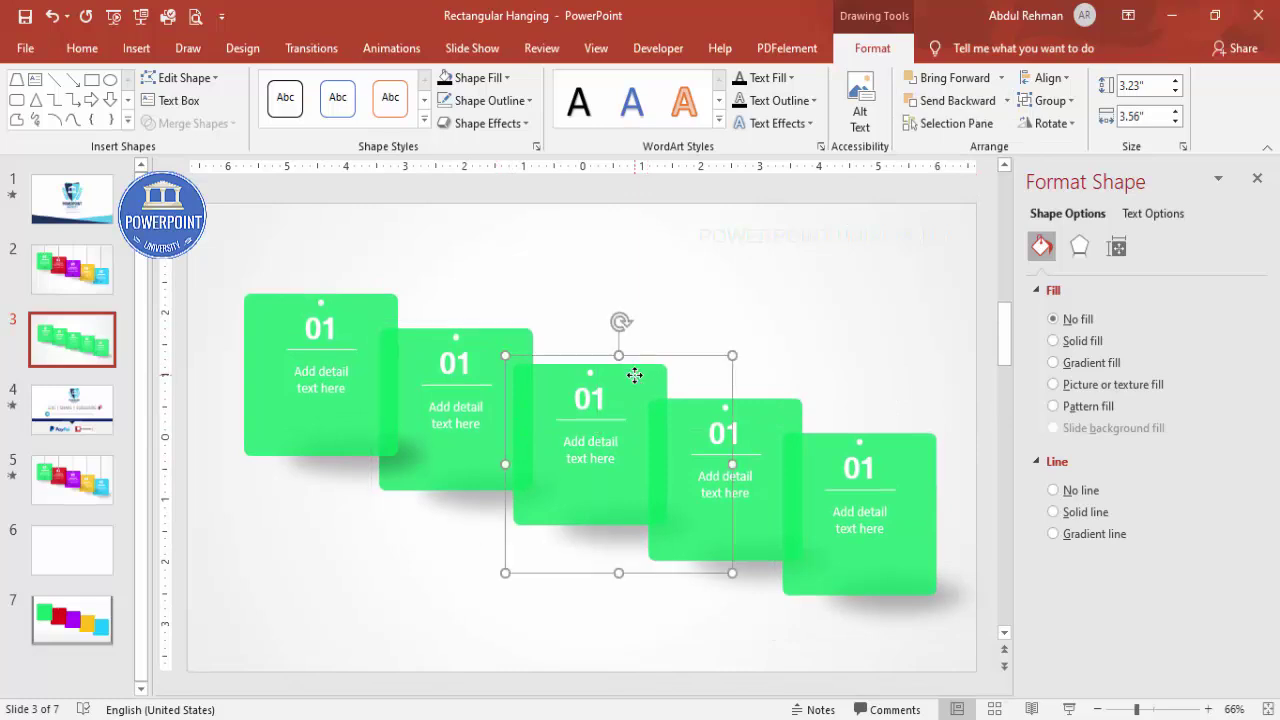
pyautogui.click(1004, 100)
pyautogui.click(960, 148)
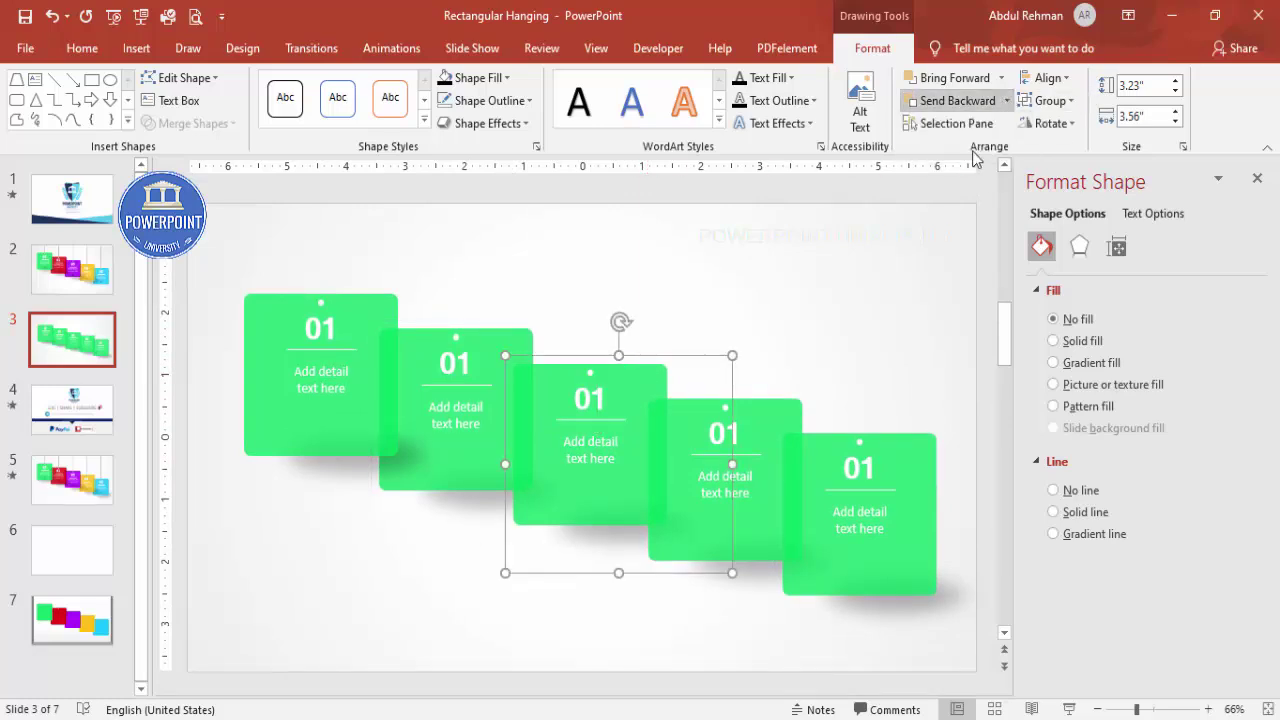
pyautogui.click(800, 402)
pyautogui.click(1005, 100)
pyautogui.click(962, 148)
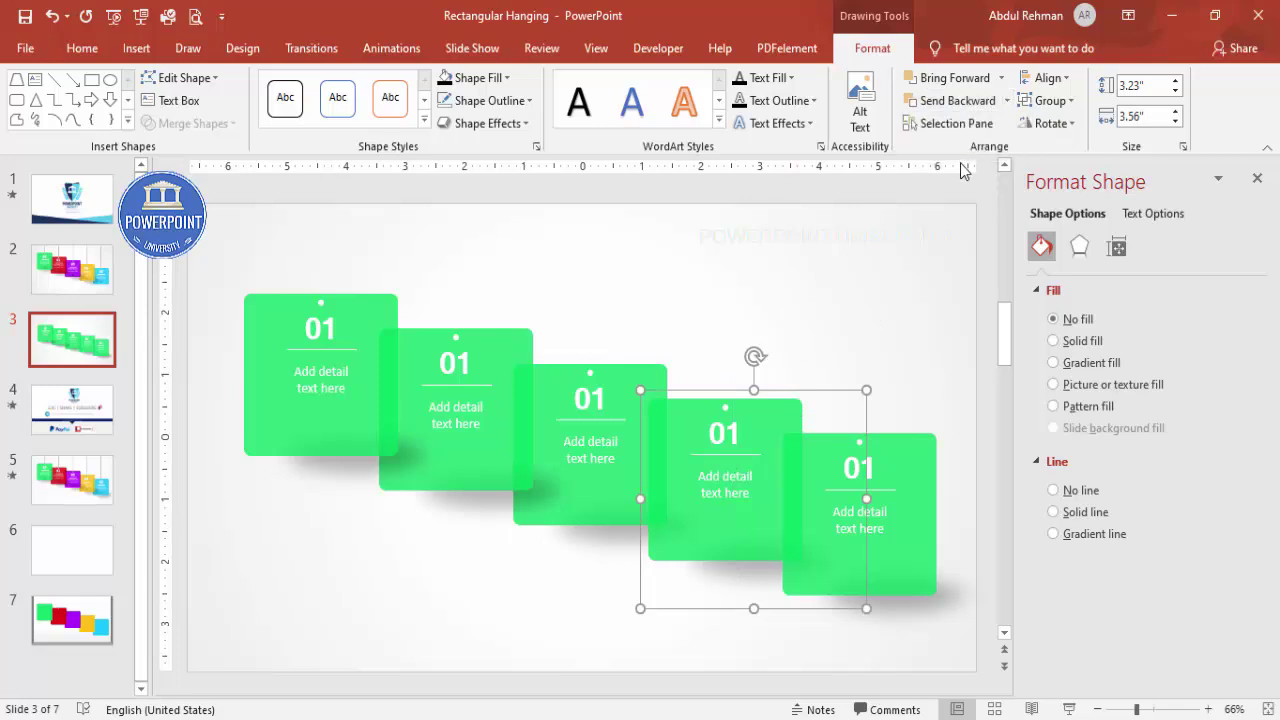
pyautogui.click(918, 449)
pyautogui.click(1006, 100)
pyautogui.click(960, 148)
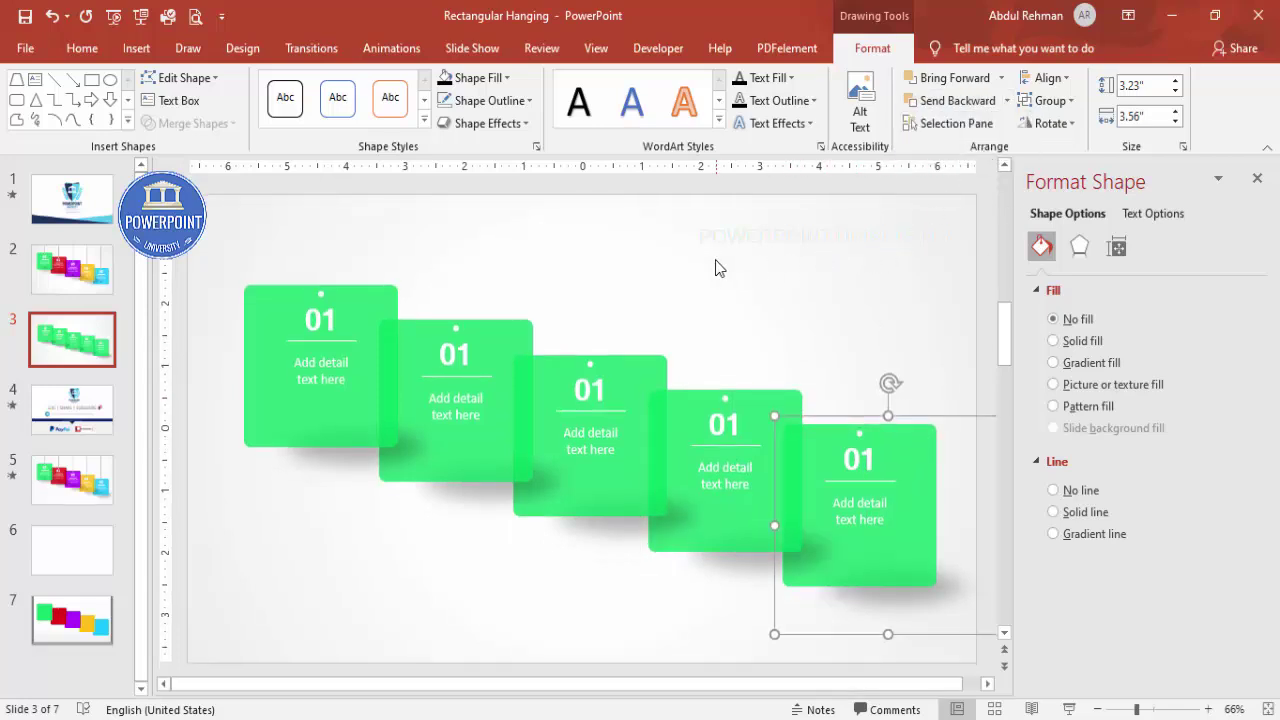
pyautogui.click(583, 300)
pyautogui.click(503, 337)
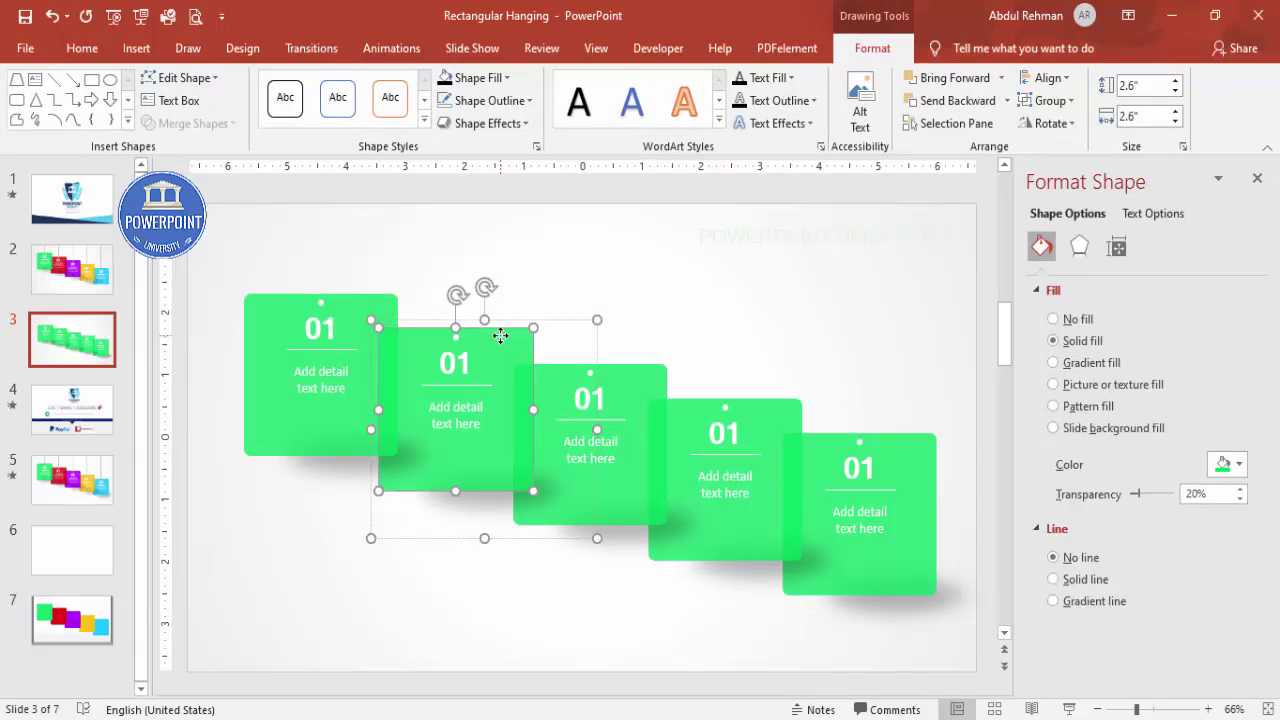
# Fill the second card red and the third card purple from Shape Fill's recent colours
pyautogui.click(487, 78)
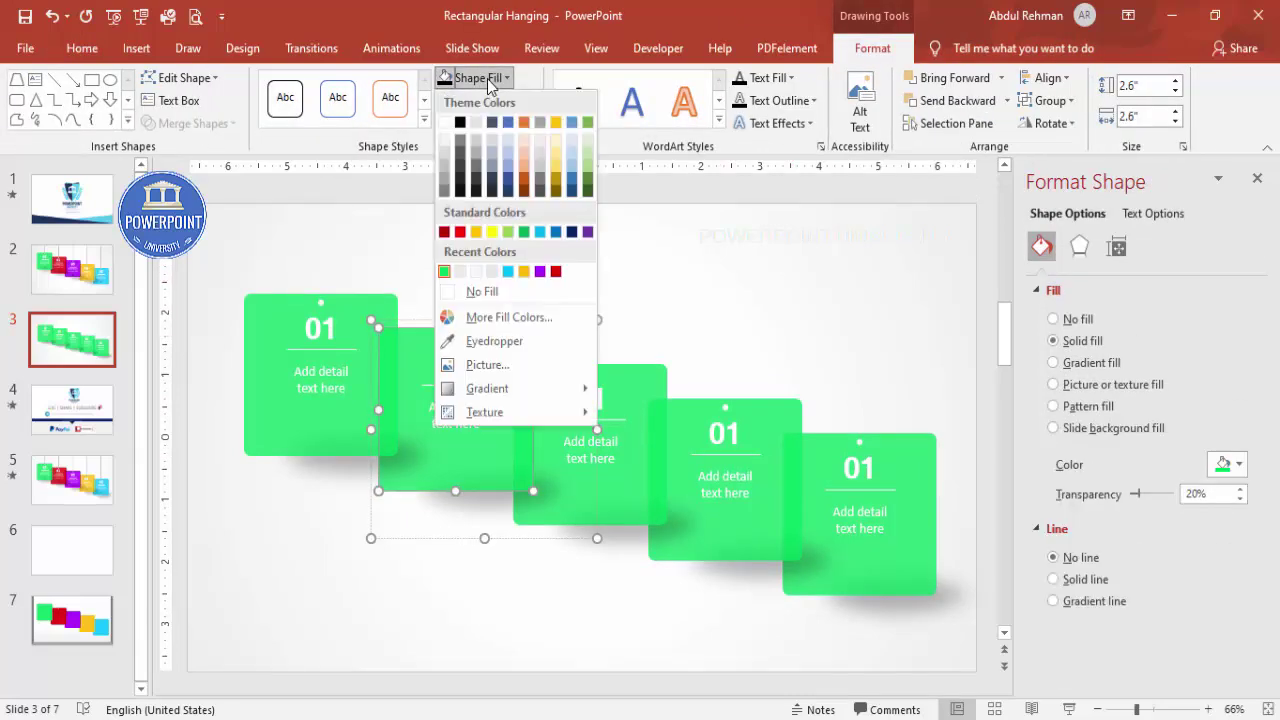
pyautogui.click(556, 271)
pyautogui.click(620, 378)
pyautogui.click(626, 374)
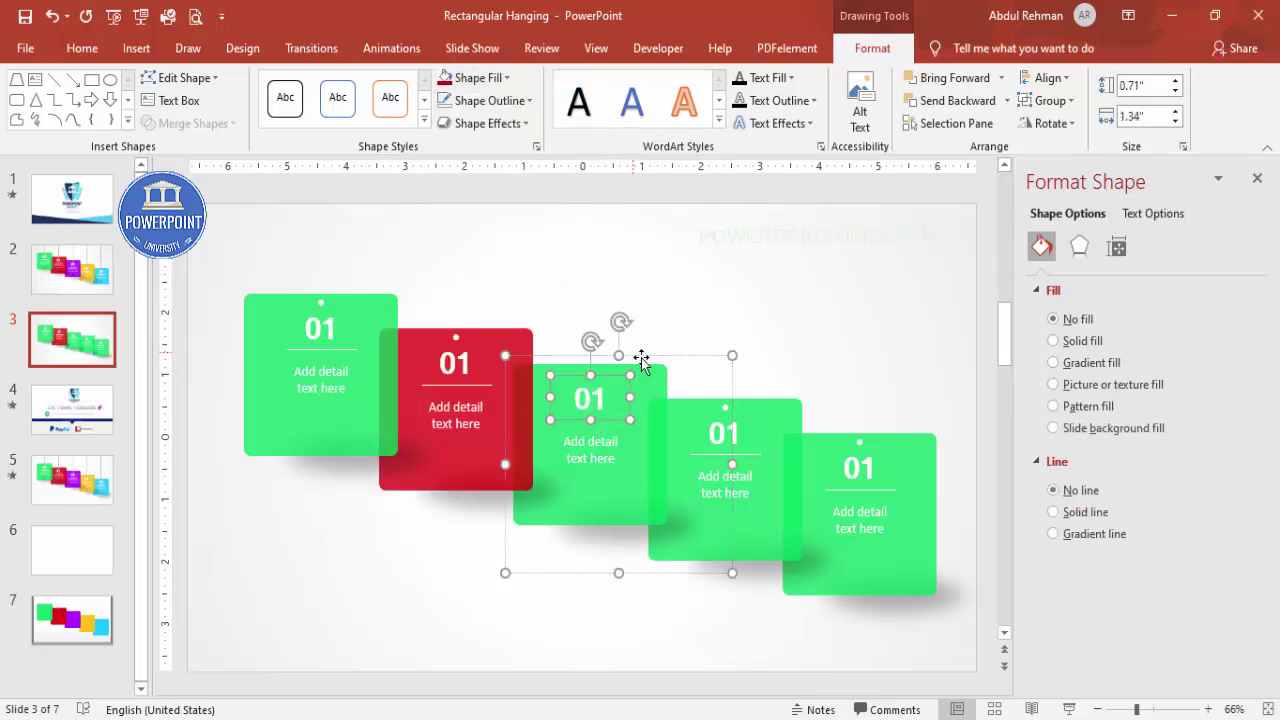
pyautogui.click(494, 80)
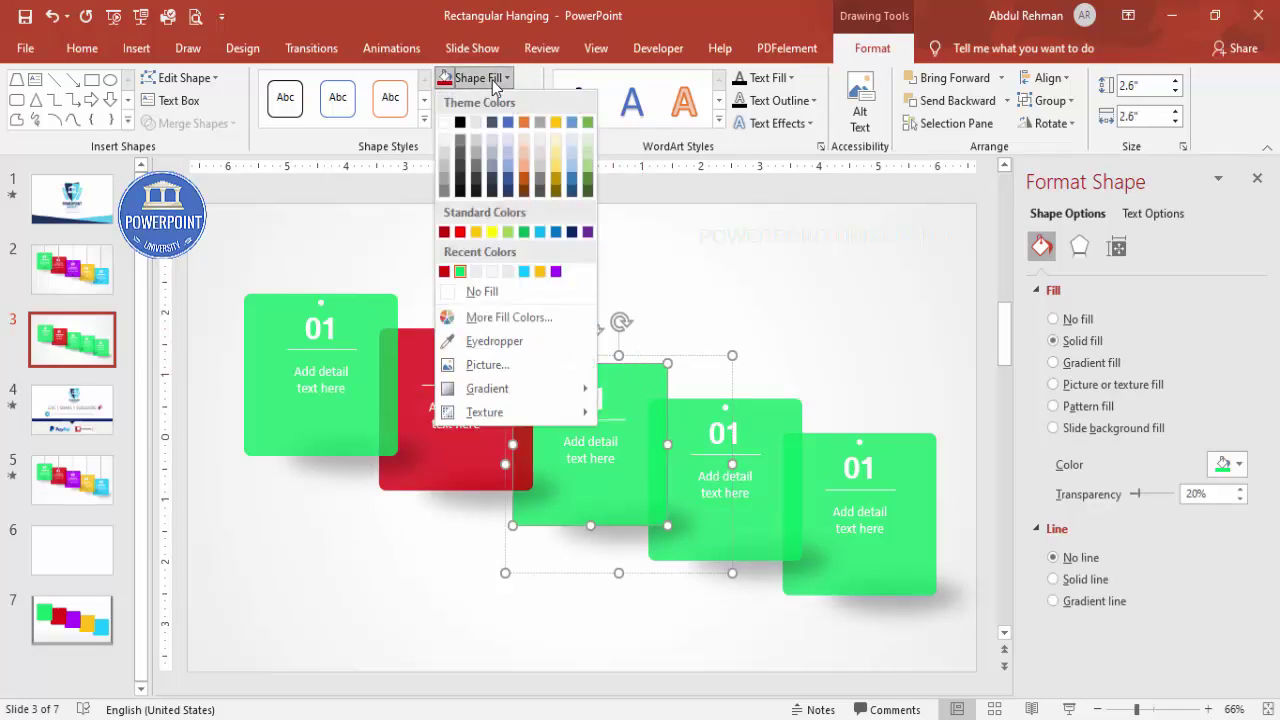
pyautogui.click(556, 272)
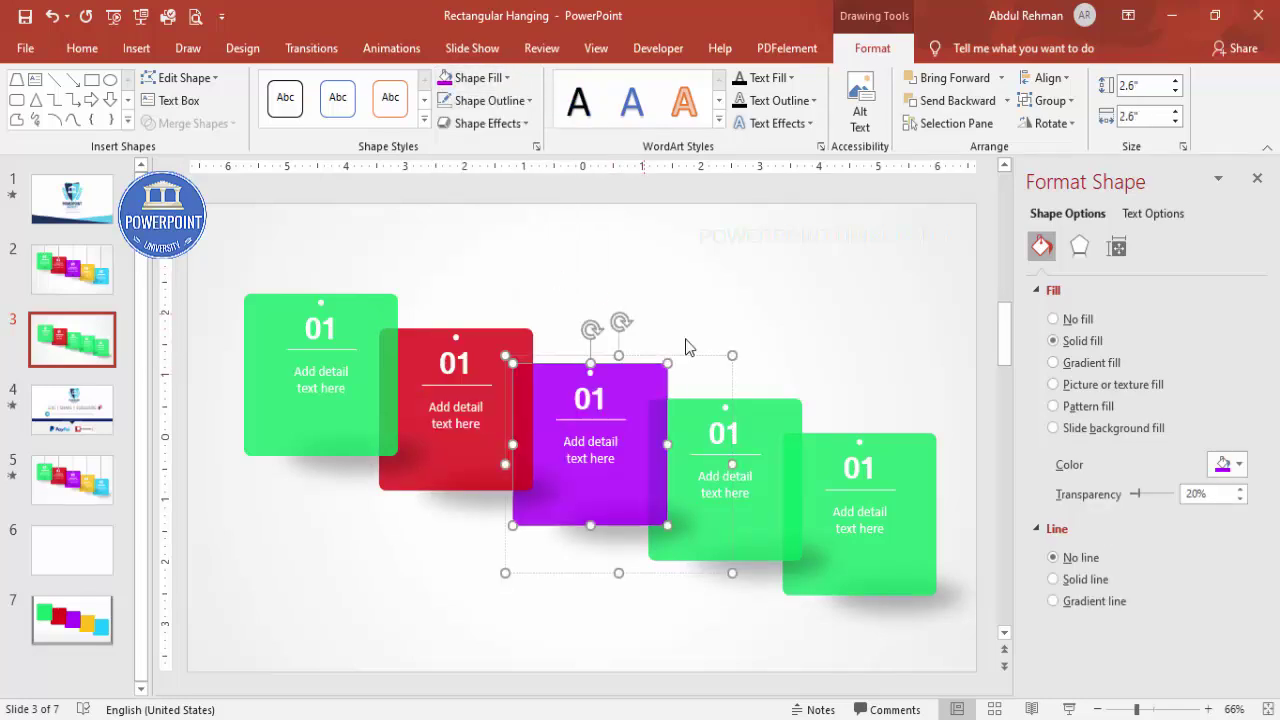
# Fill the fourth card yellow and the fifth card cyan
pyautogui.click(776, 407)
pyautogui.click(777, 406)
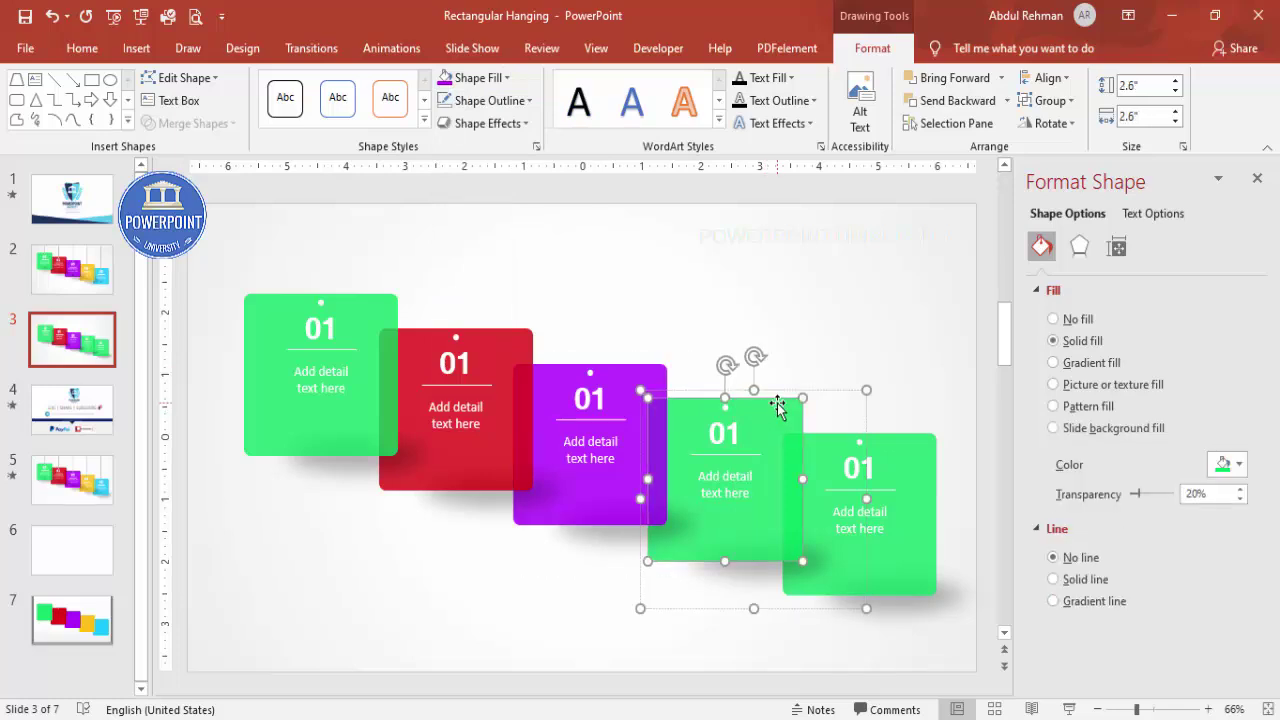
pyautogui.click(478, 78)
pyautogui.click(556, 272)
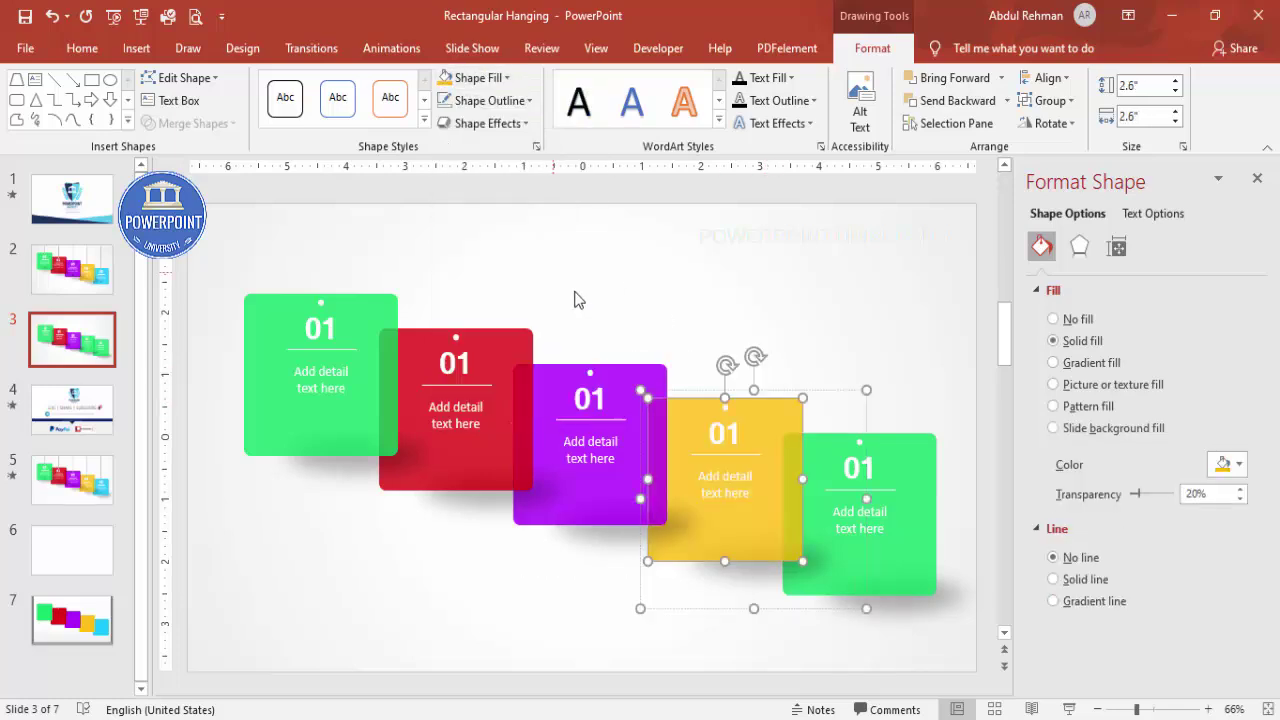
pyautogui.click(911, 447)
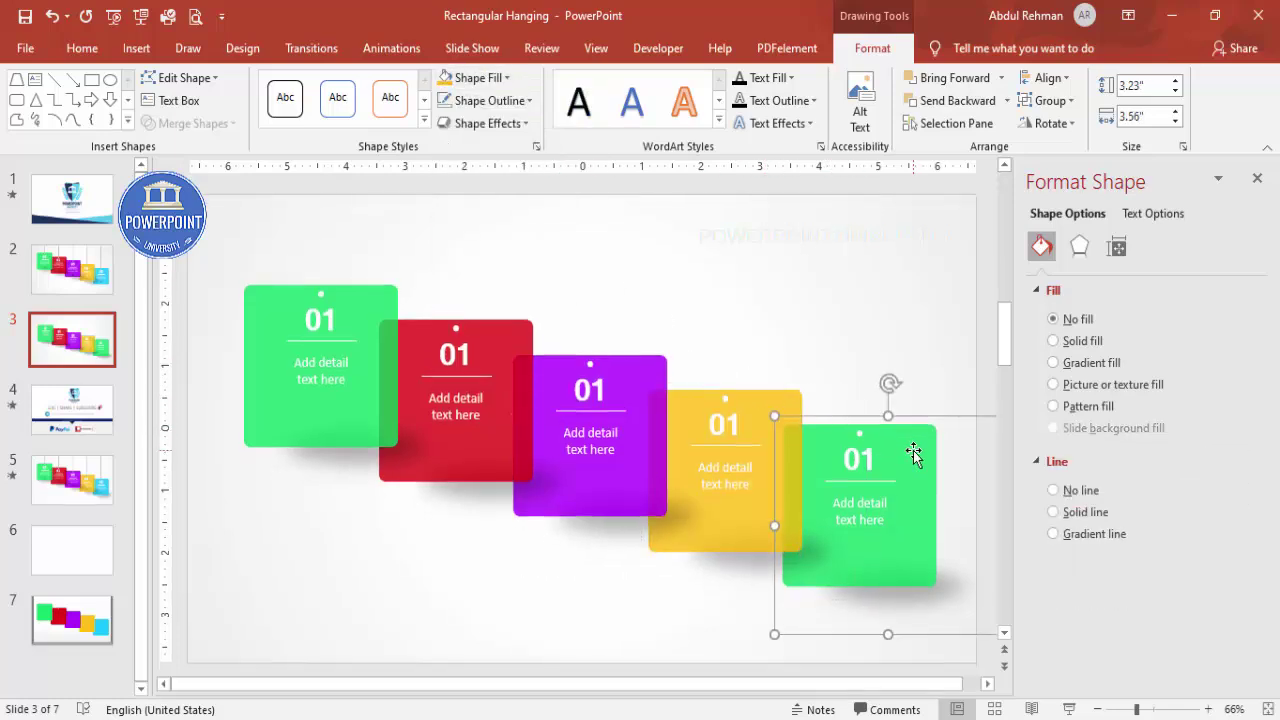
pyautogui.click(478, 78)
pyautogui.click(556, 272)
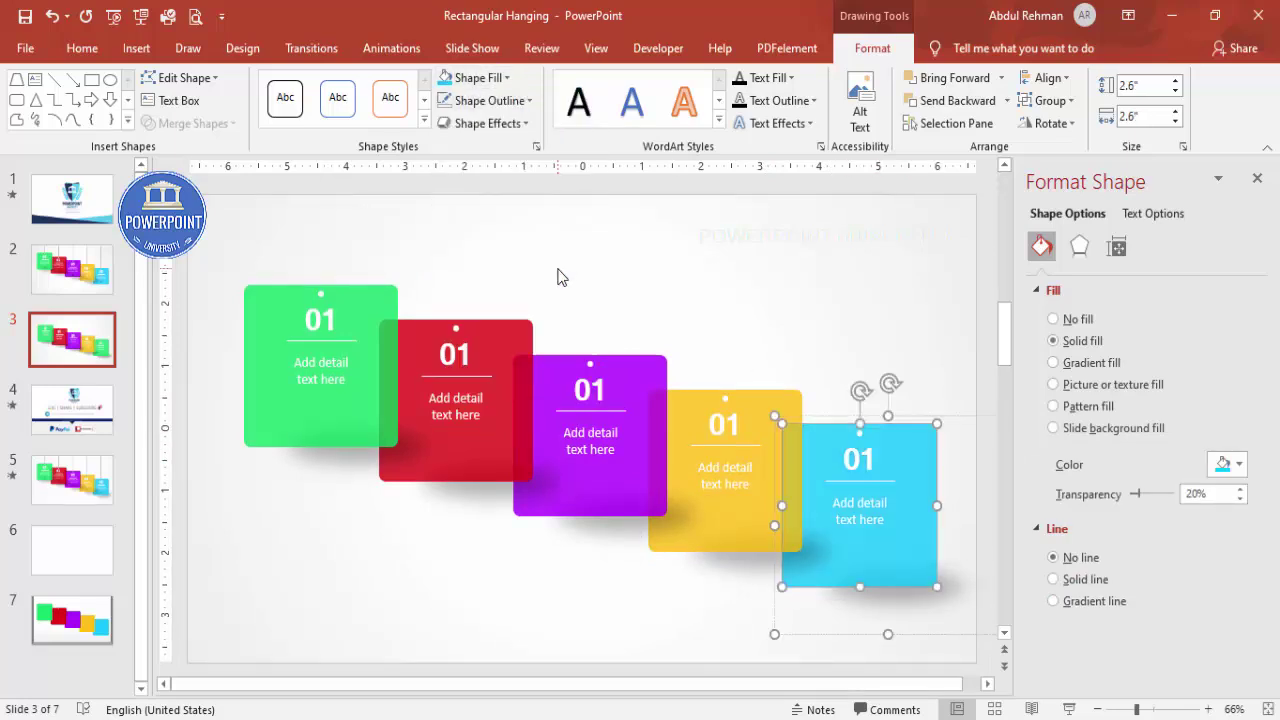
pyautogui.click(785, 286)
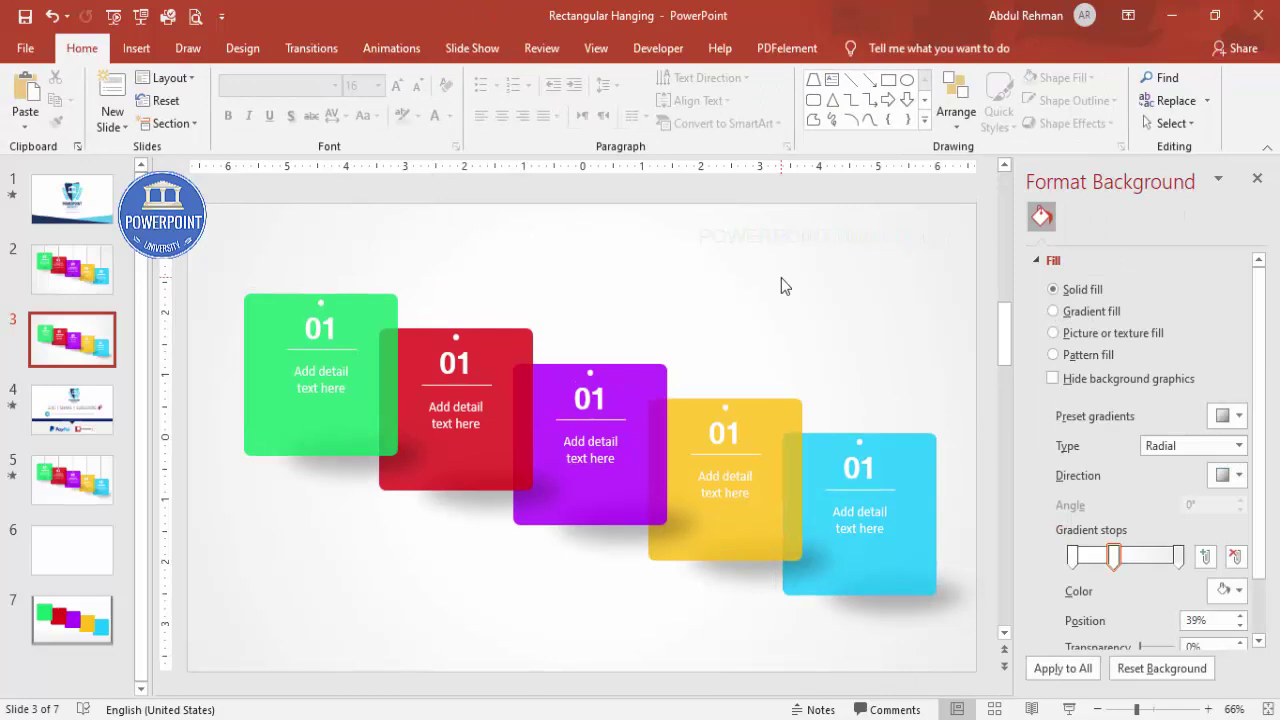
# Change the red card's number to 02 and the purple card's to 03
pyautogui.click(458, 350)
pyautogui.press('Delete')
pyautogui.write('2')
pyautogui.click(615, 397)
pyautogui.press('BackSpace')
pyautogui.write('3')
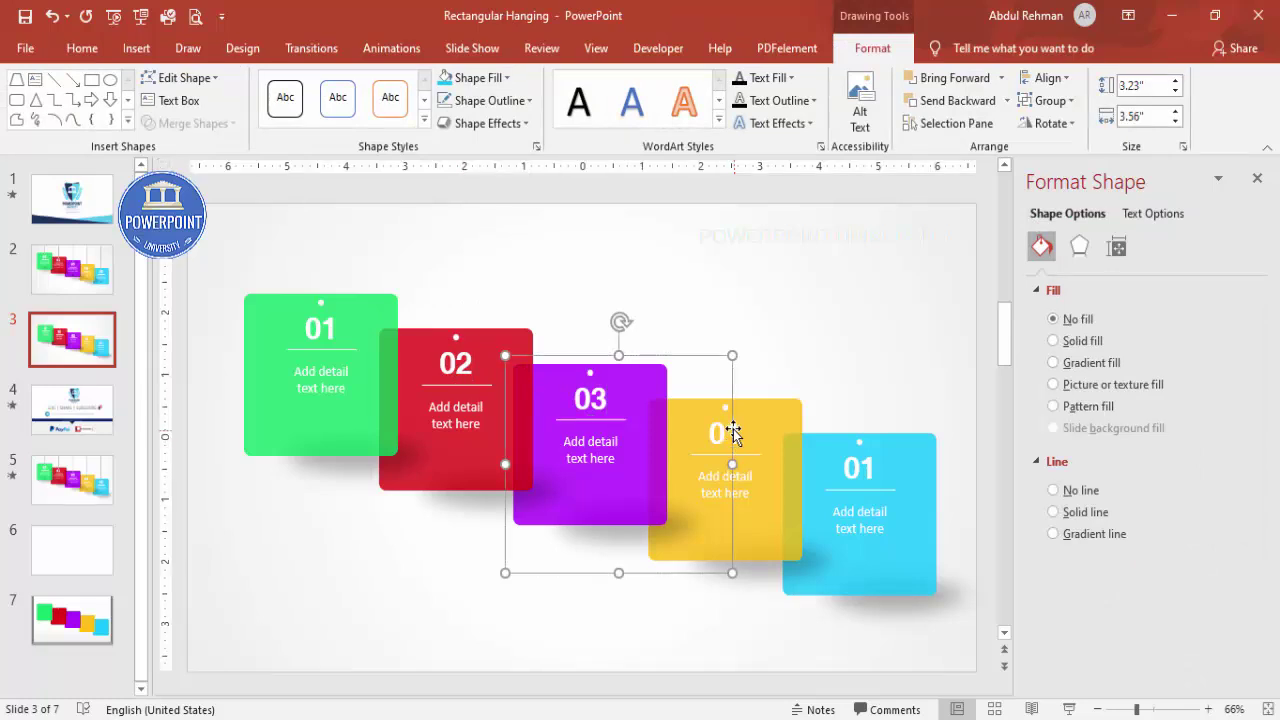
# Change the yellow card's number to 04 and the cyan card's to 05
pyautogui.click(733, 433)
pyautogui.press('BackSpace')
pyautogui.write('4')
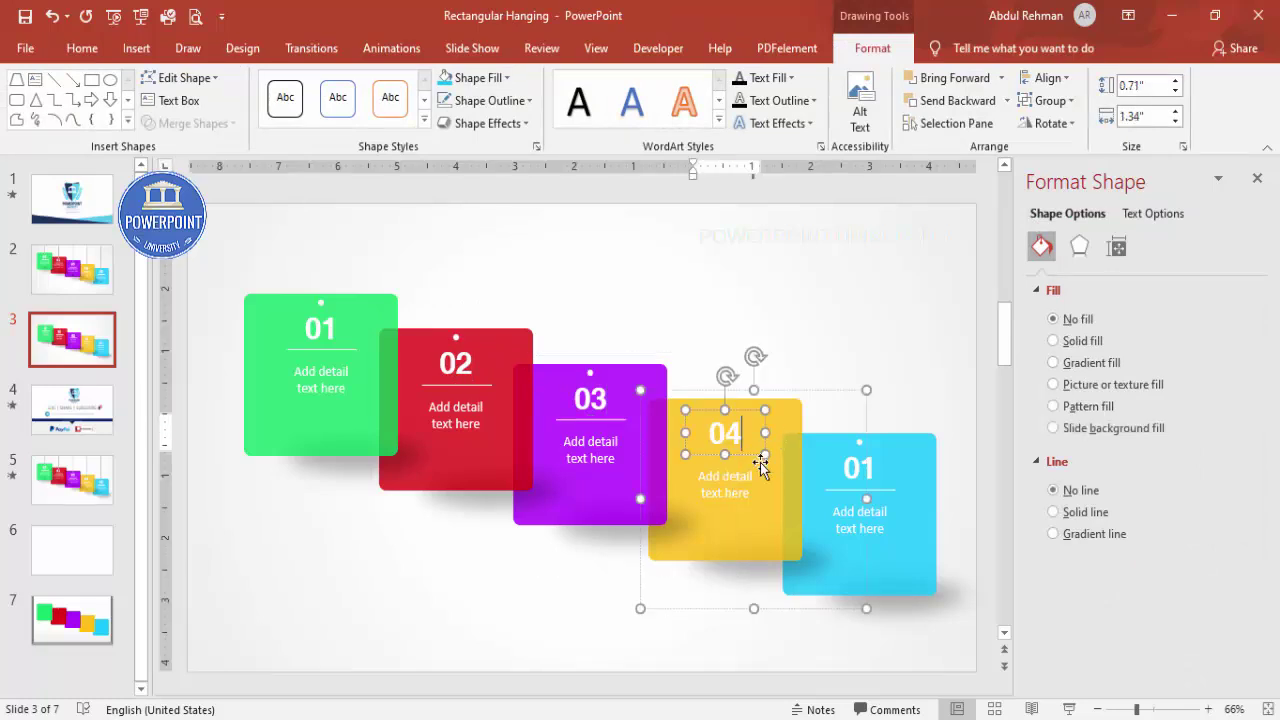
pyautogui.click(878, 465)
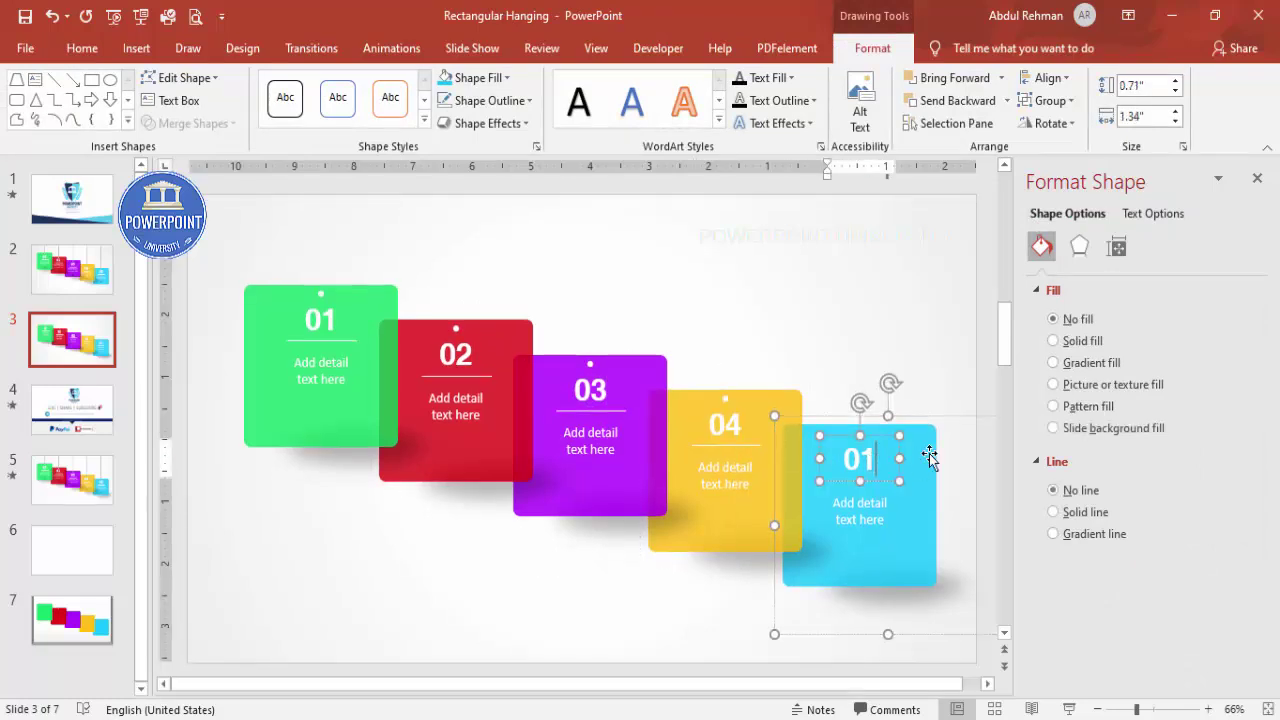
pyautogui.press('BackSpace')
pyautogui.write('5')
pyautogui.click(630, 327)
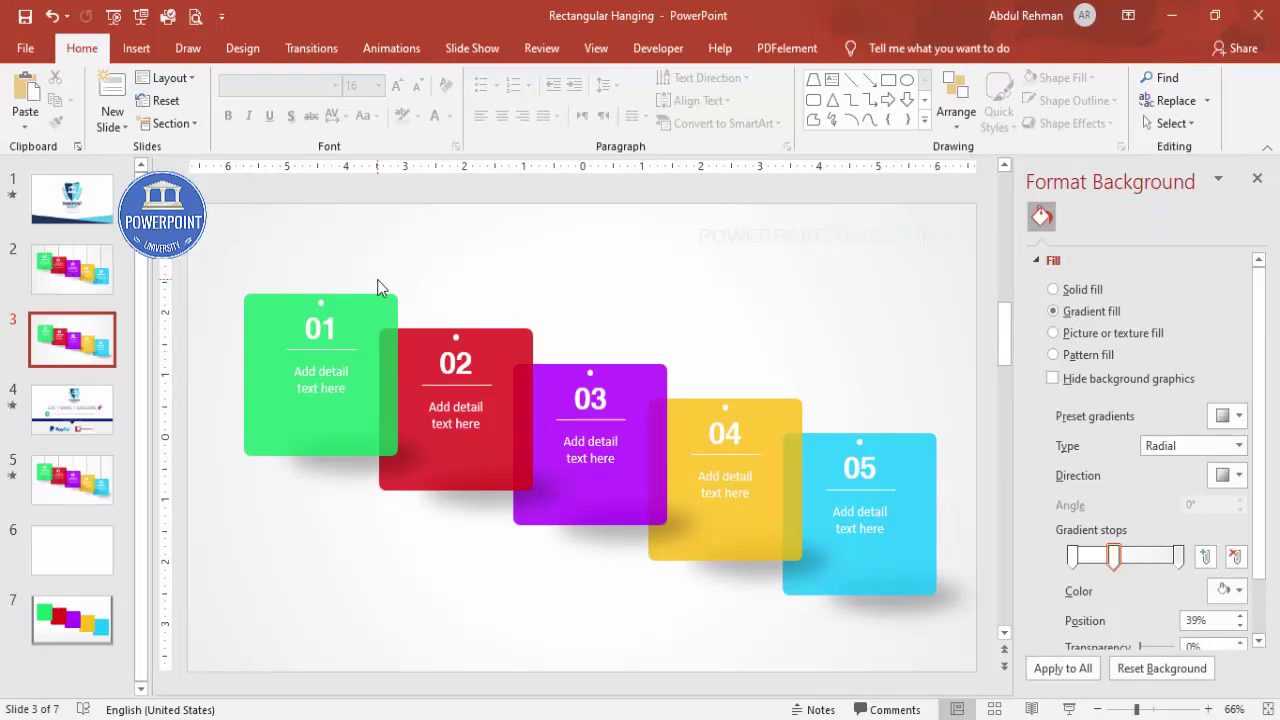
pyautogui.hotkey('ctrl', 'a')
# Nudge all five selected cards slightly to the left
pyautogui.moveTo(623, 372); pyautogui.dragTo(606, 371)
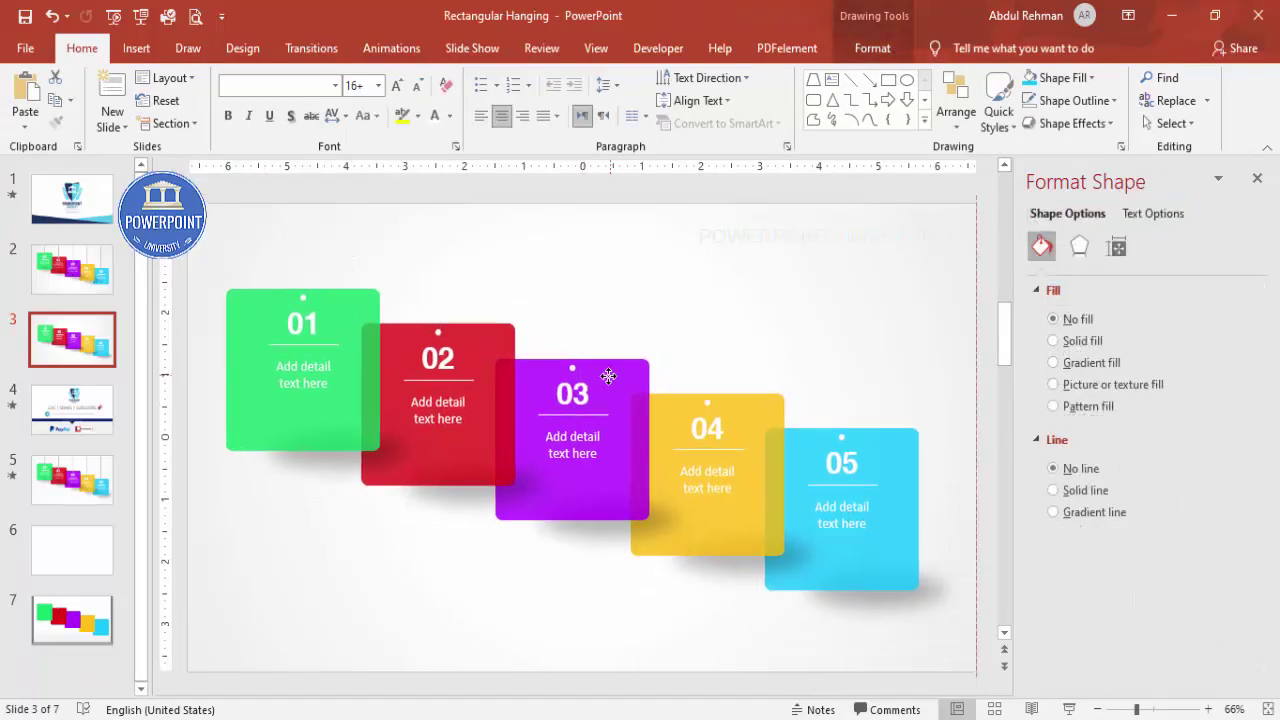
pyautogui.scroll(1, 608, 365)
pyautogui.click(600, 277)
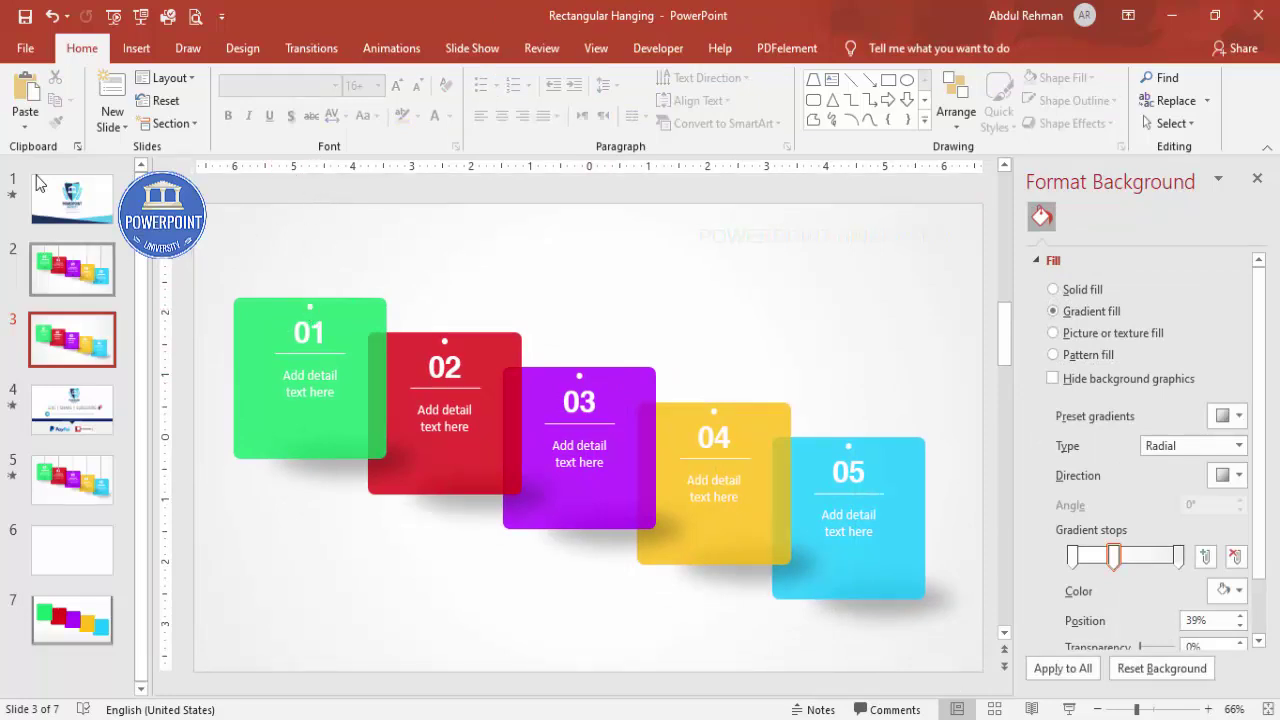
# Pick the straight Line from Insert > Shapes and zoom in on slide 3
pyautogui.click(138, 49)
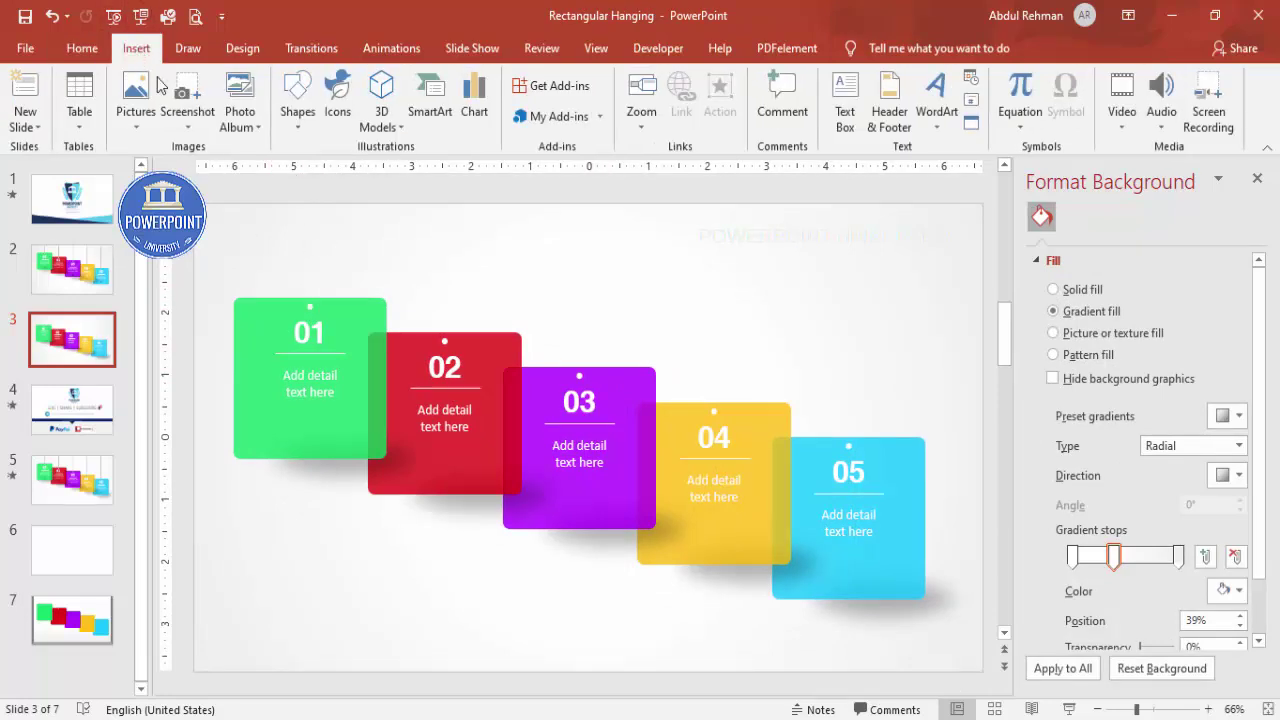
pyautogui.click(303, 120)
pyautogui.click(291, 230)
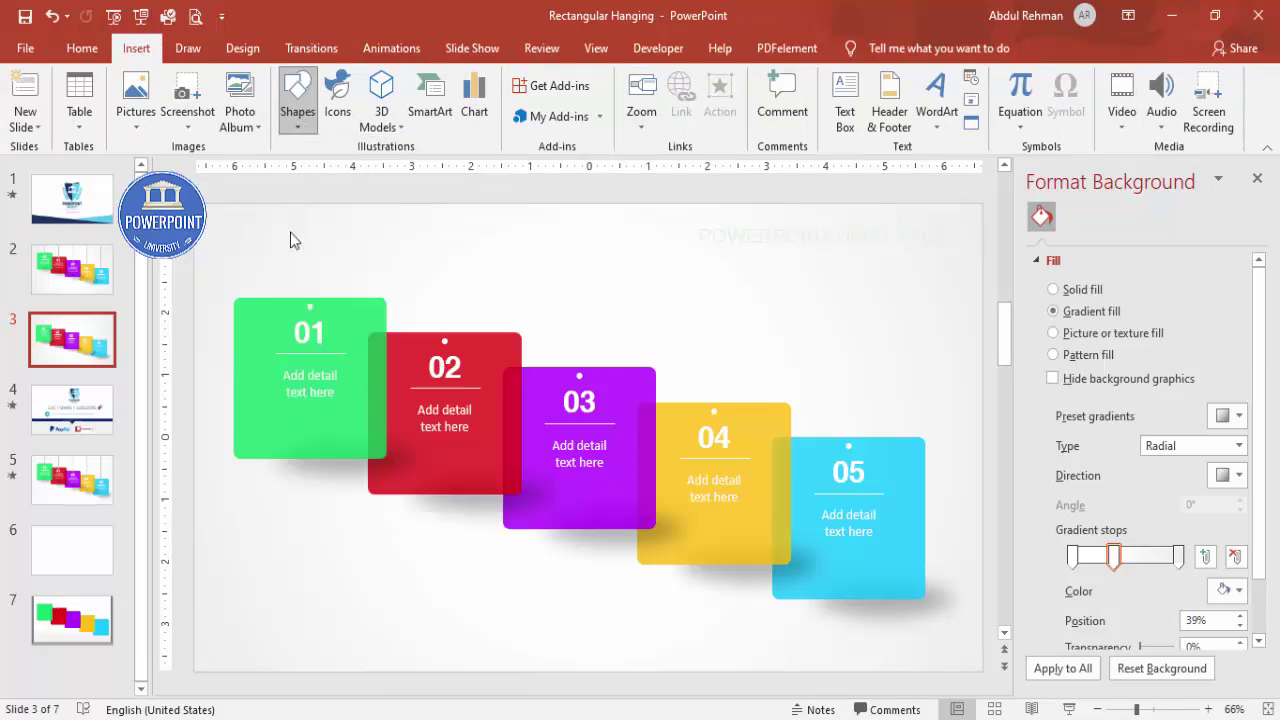
pyautogui.click(1155, 710)
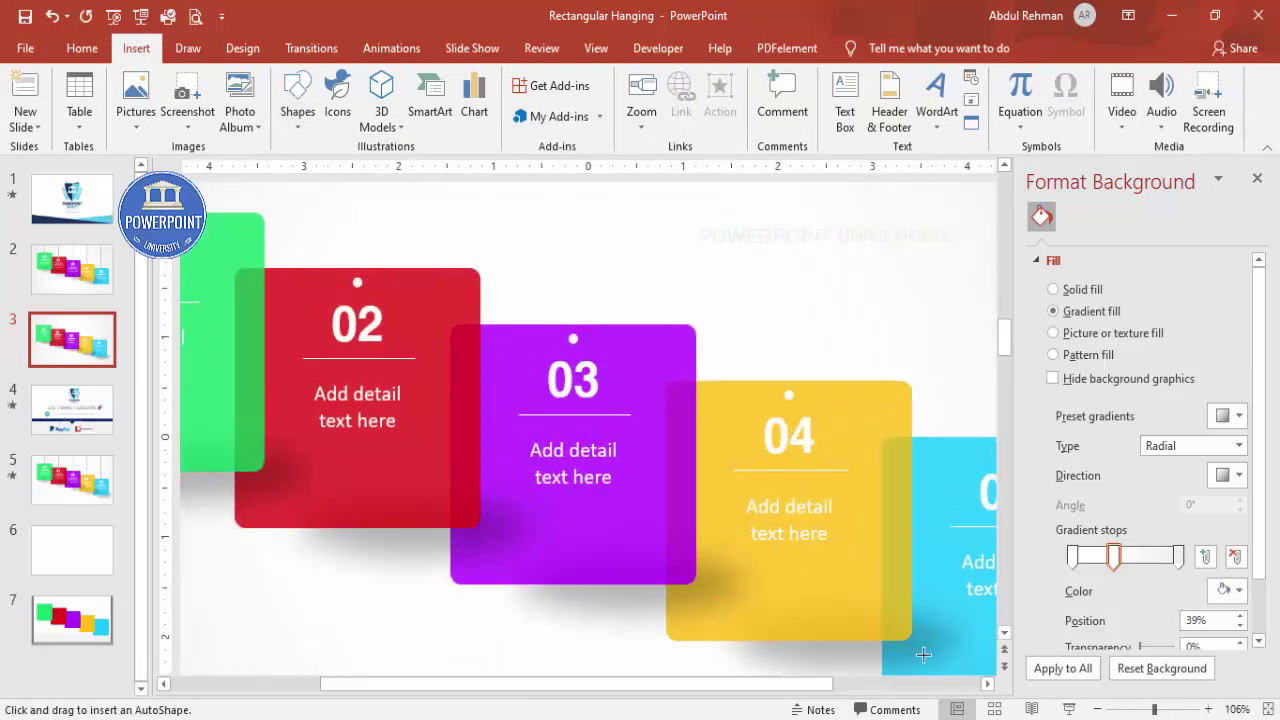
pyautogui.hscroll(-3, 330, 690)
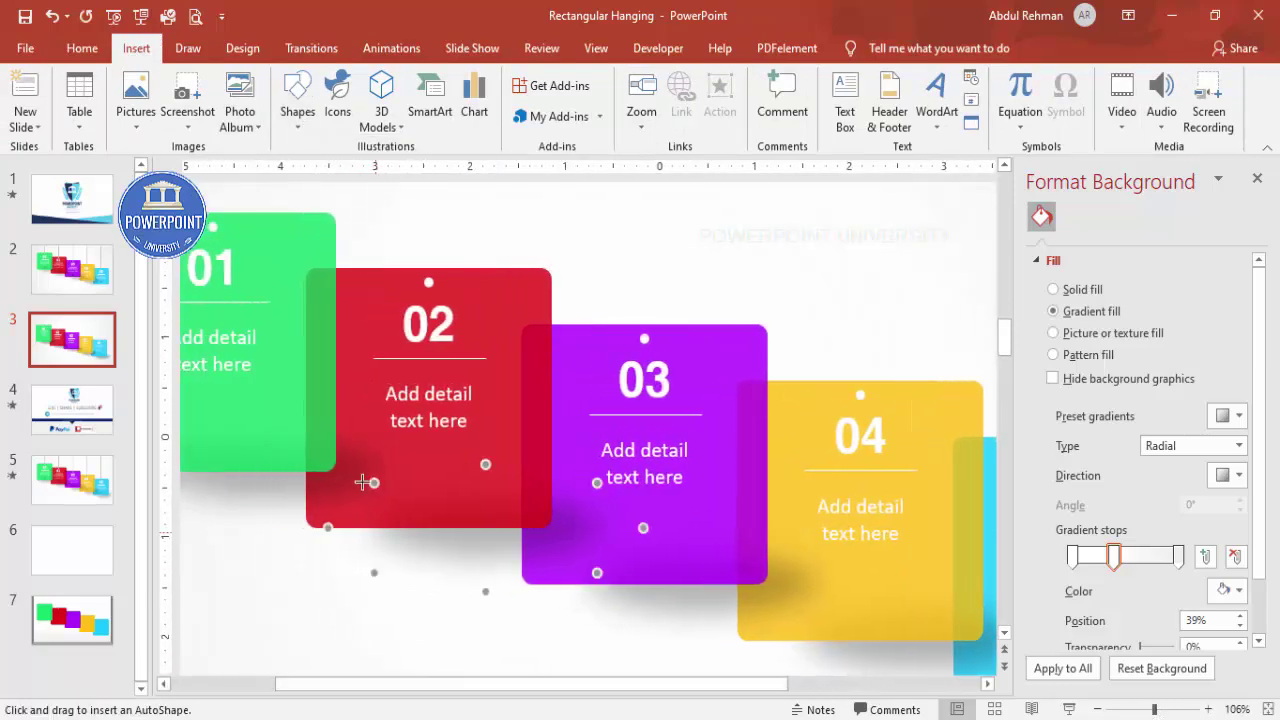
pyautogui.hscroll(-2, 318, 695)
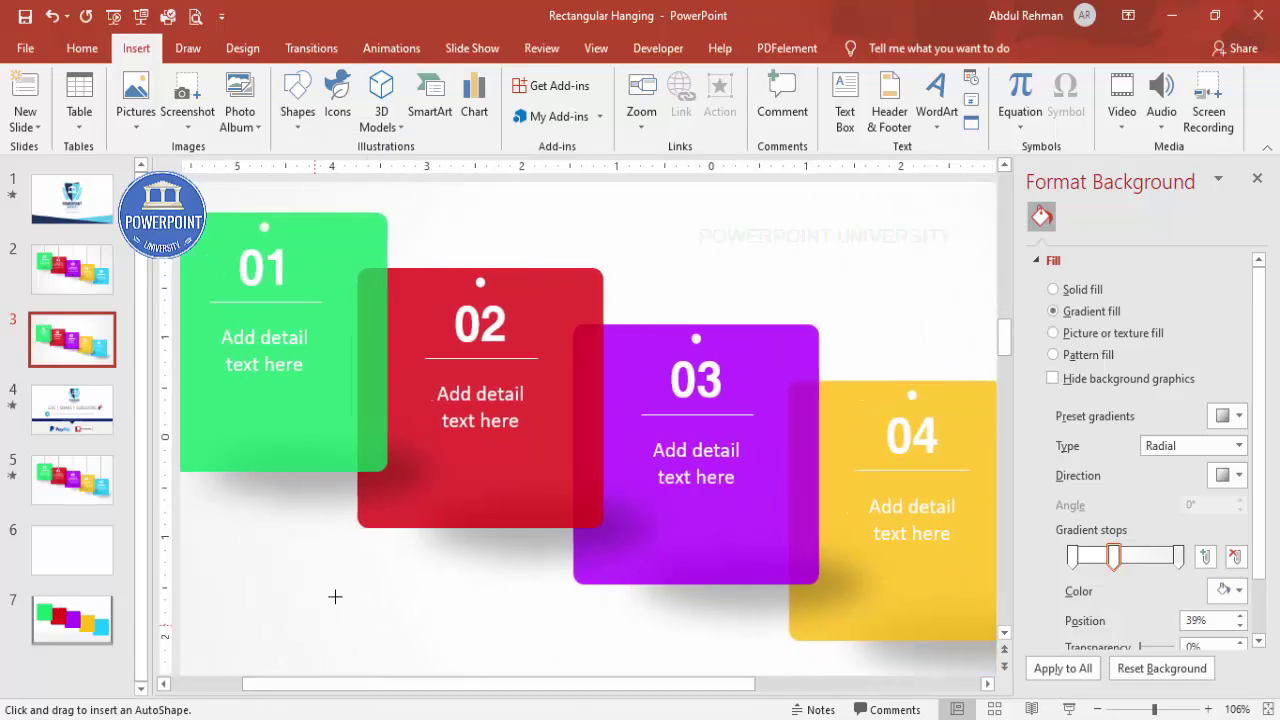
pyautogui.scroll(3, 329, 609)
pyautogui.scroll(3, 263, 329)
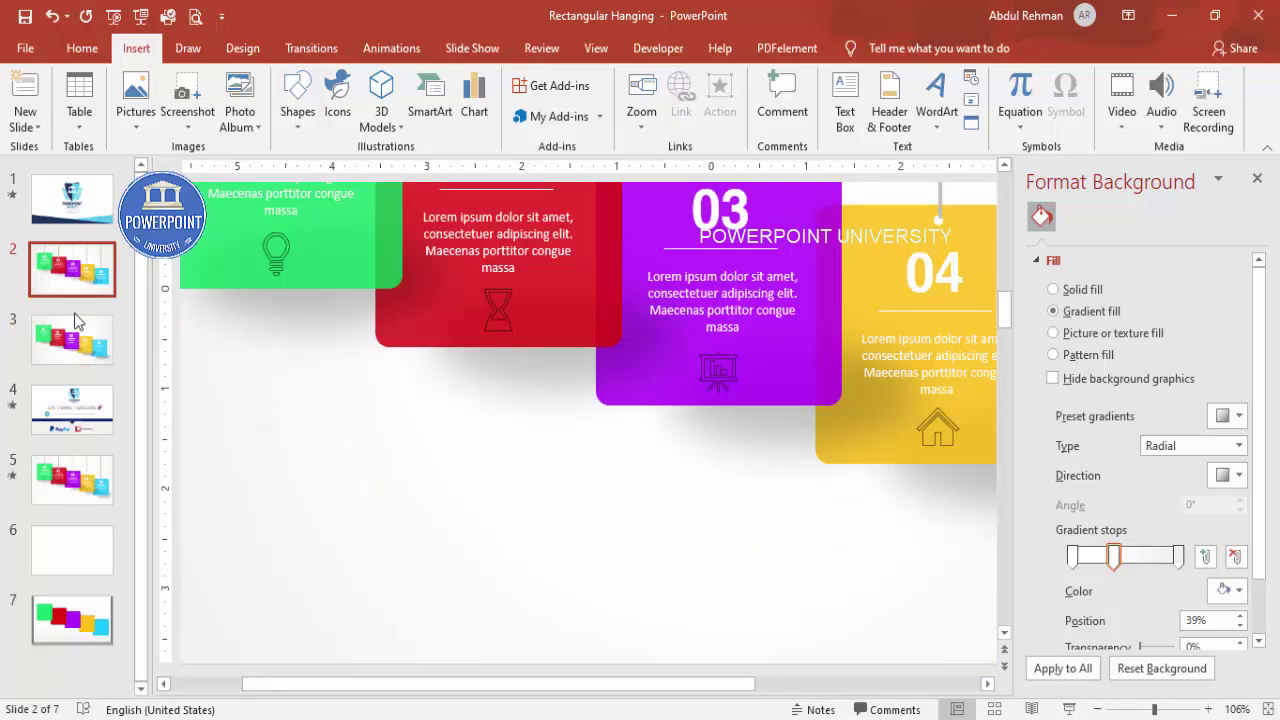
pyautogui.click(80, 345)
pyautogui.scroll(3, 360, 391)
pyautogui.scroll(3, 329, 371)
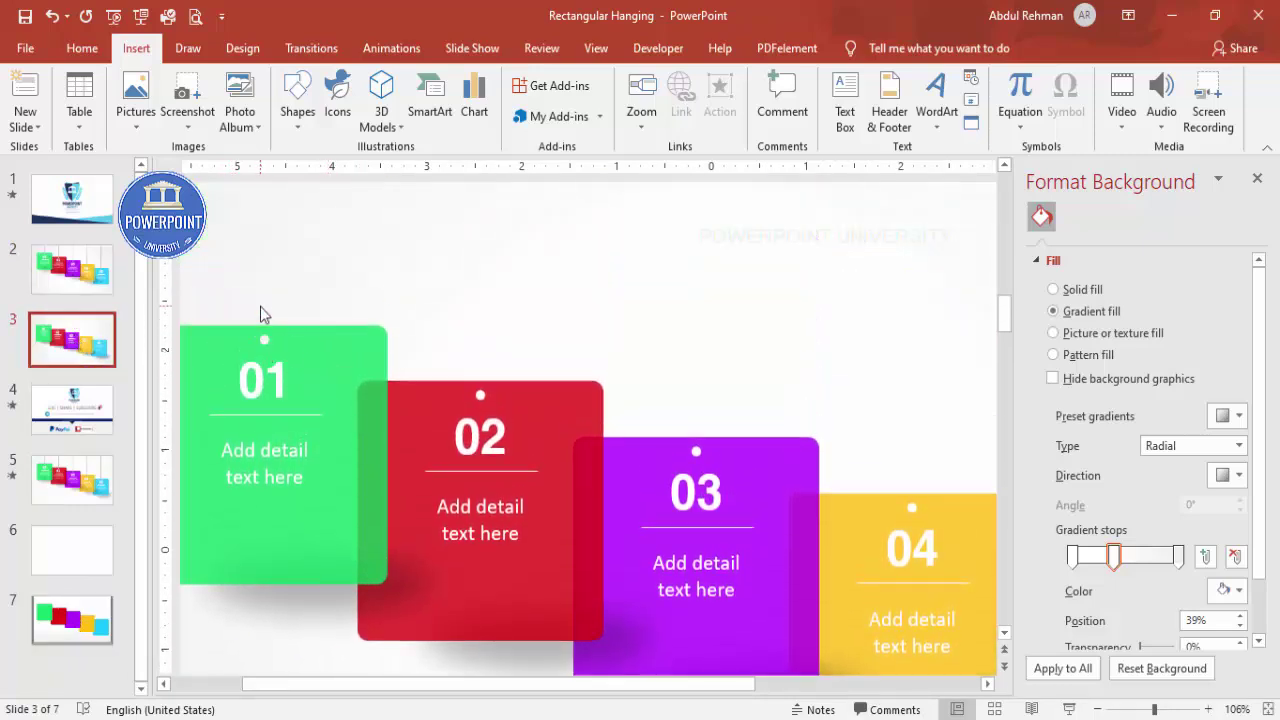
# Draw a vertical line from card 01's top dot up to the slide's top edge
pyautogui.click(298, 115)
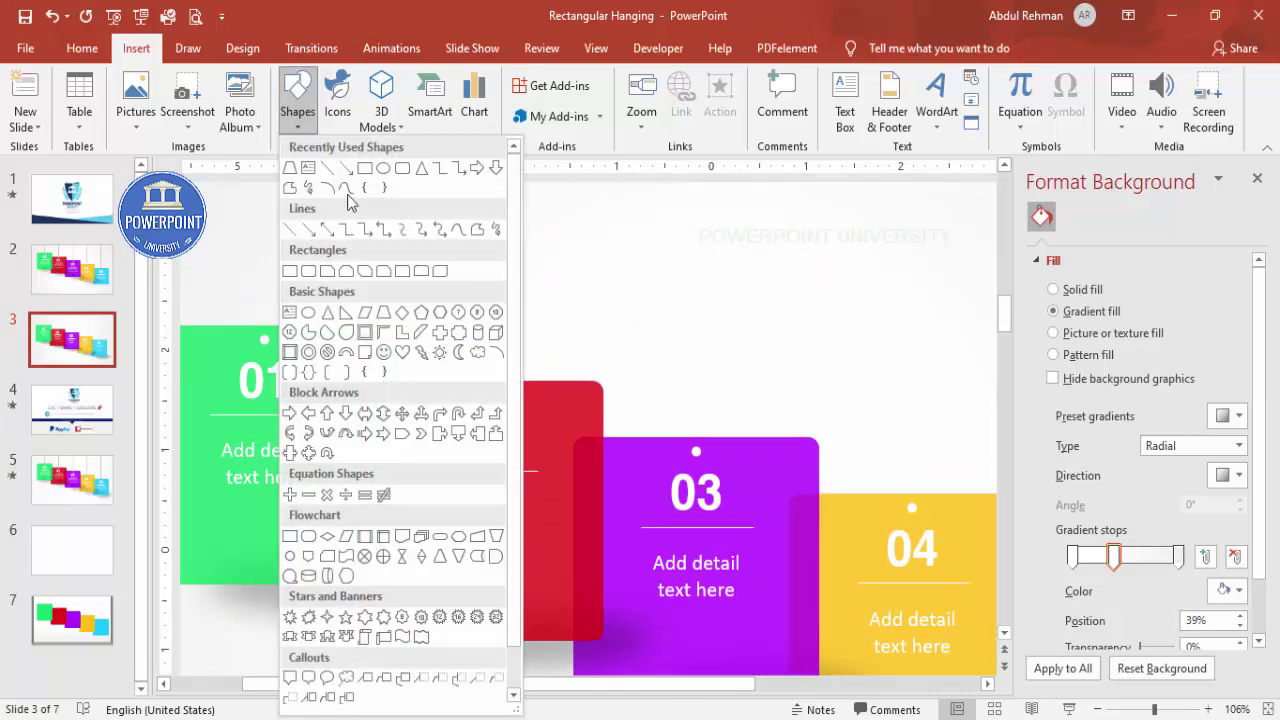
pyautogui.click(300, 225)
pyautogui.click(264, 340)
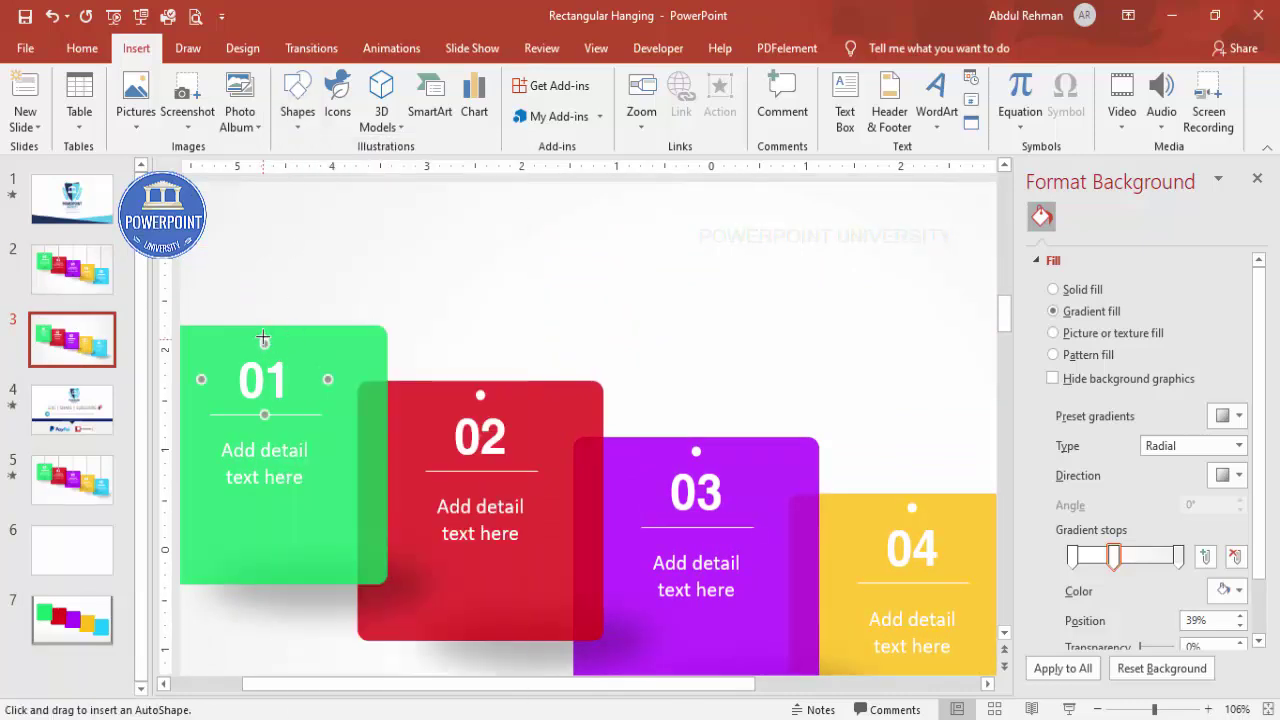
pyautogui.moveTo(264, 340); pyautogui.dragTo(264, 209)
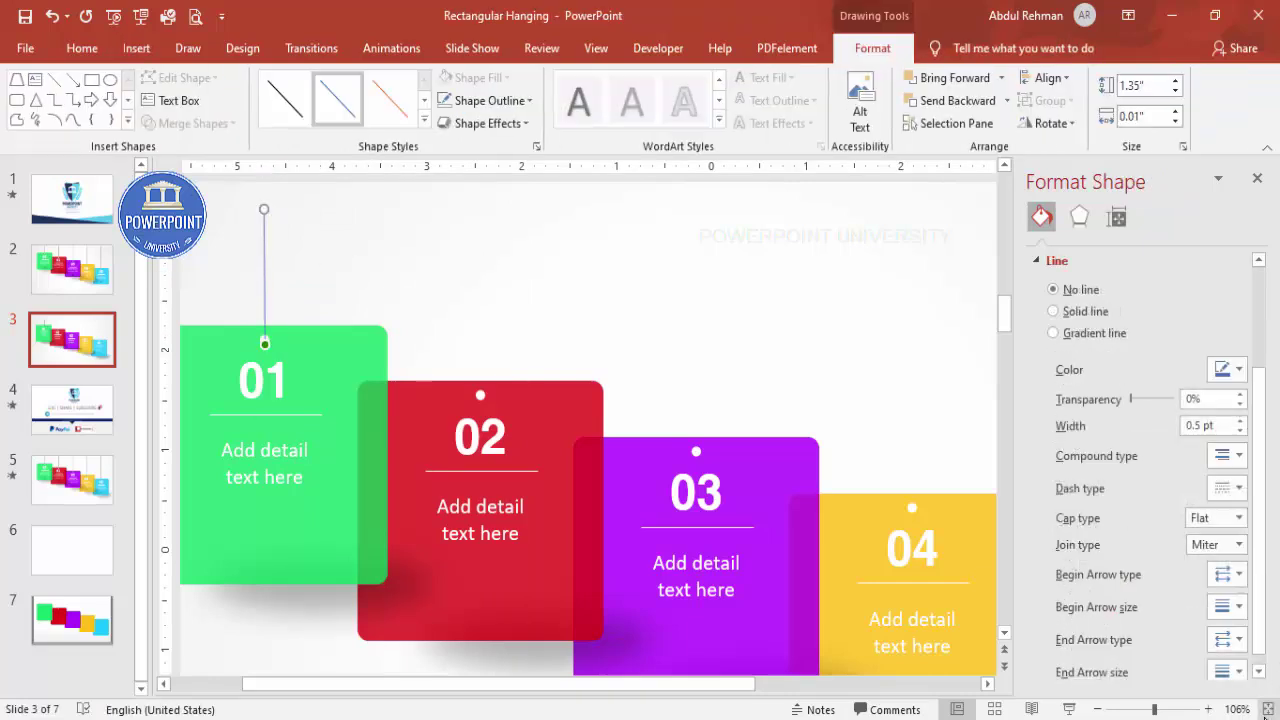
pyautogui.click(1266, 710)
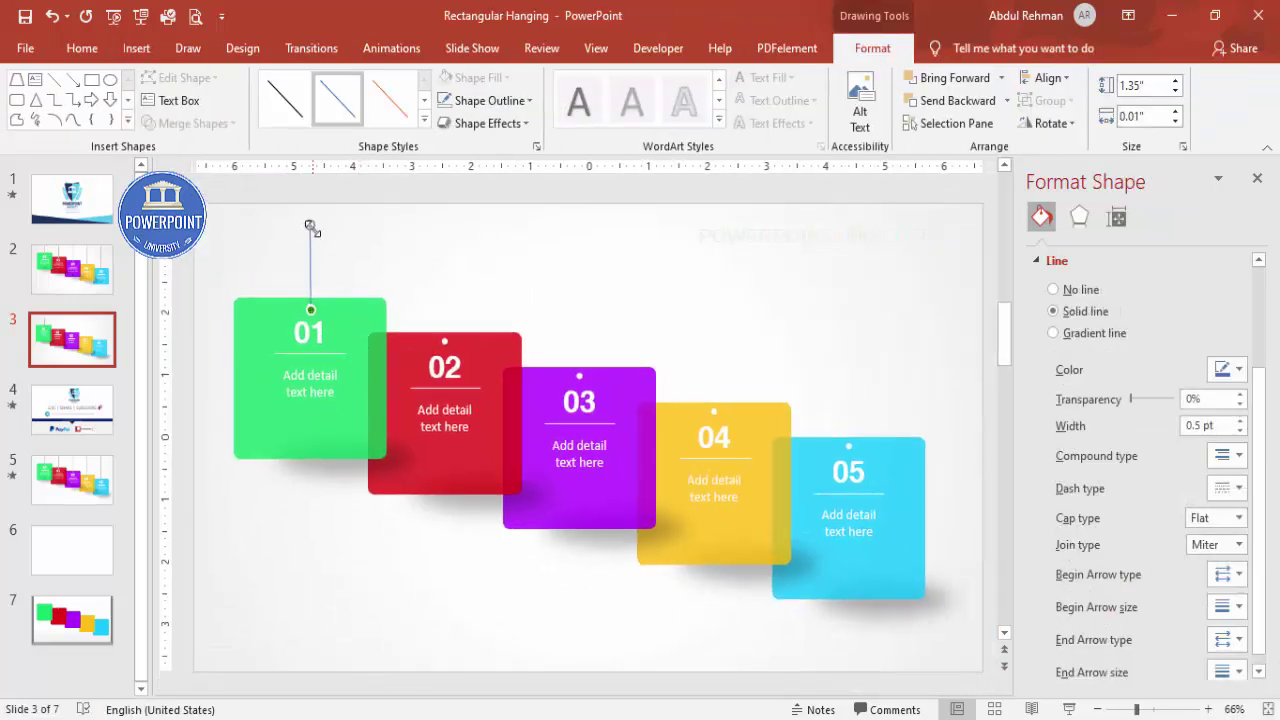
pyautogui.moveTo(310, 228); pyautogui.dragTo(311, 204)
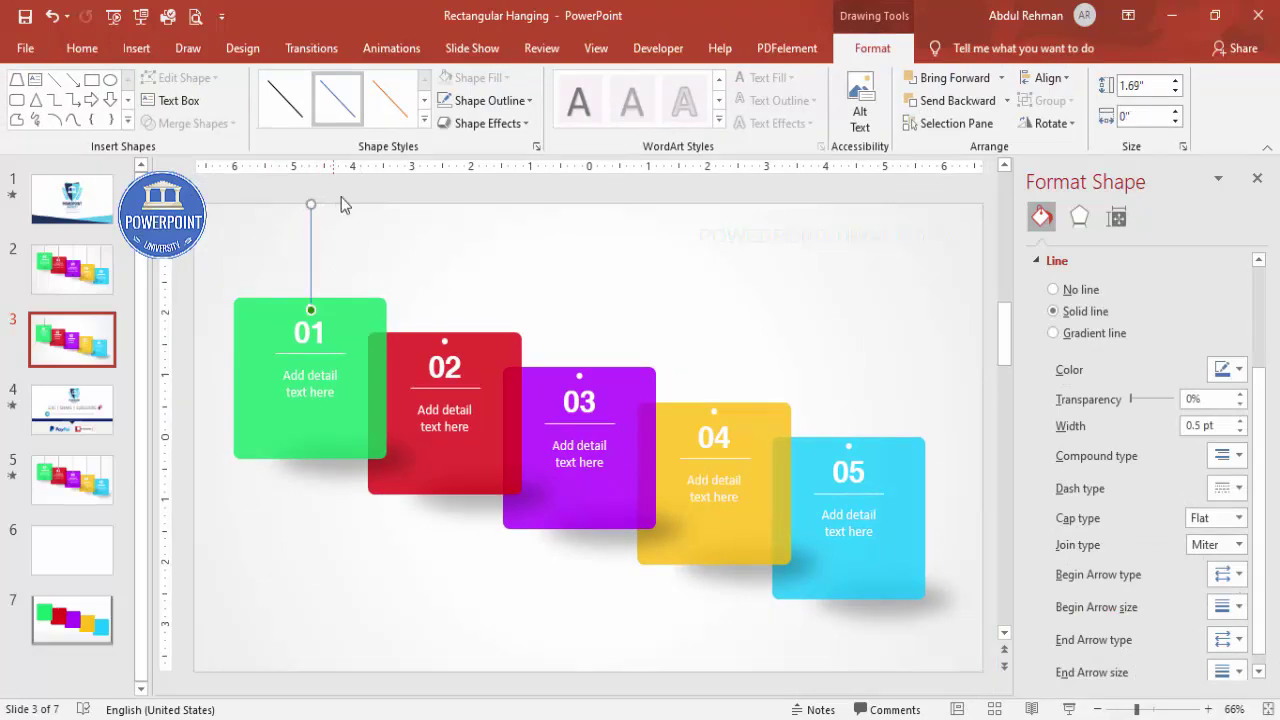
# Make the string dark gray with a 1.75 pt outline width
pyautogui.click(514, 100)
pyautogui.click(439, 216)
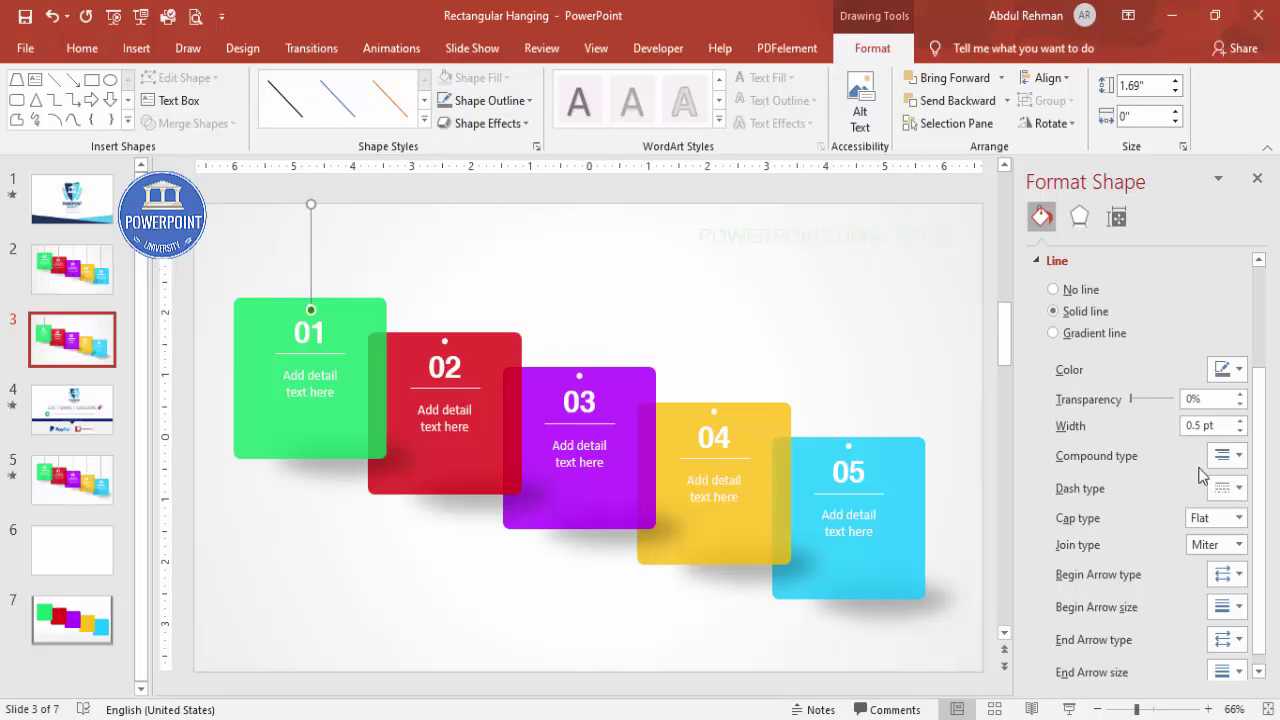
pyautogui.click(1240, 421)
pyautogui.click(1240, 422)
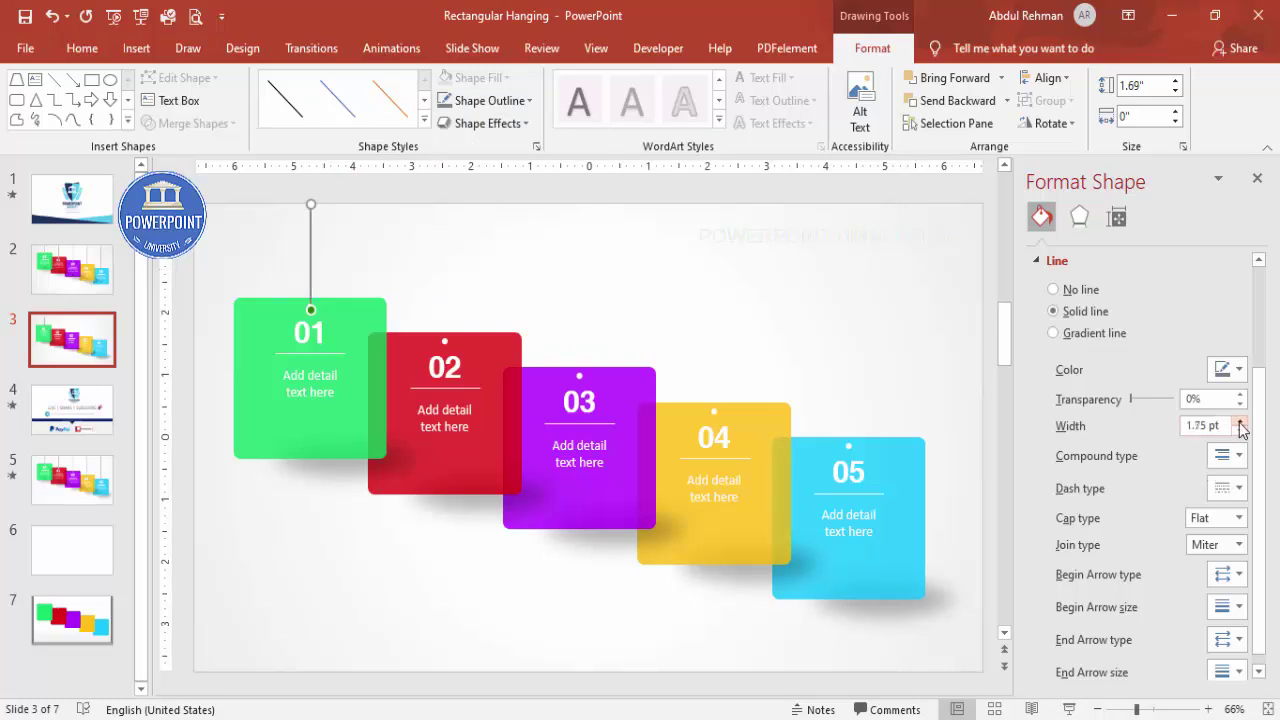
pyautogui.click(362, 285)
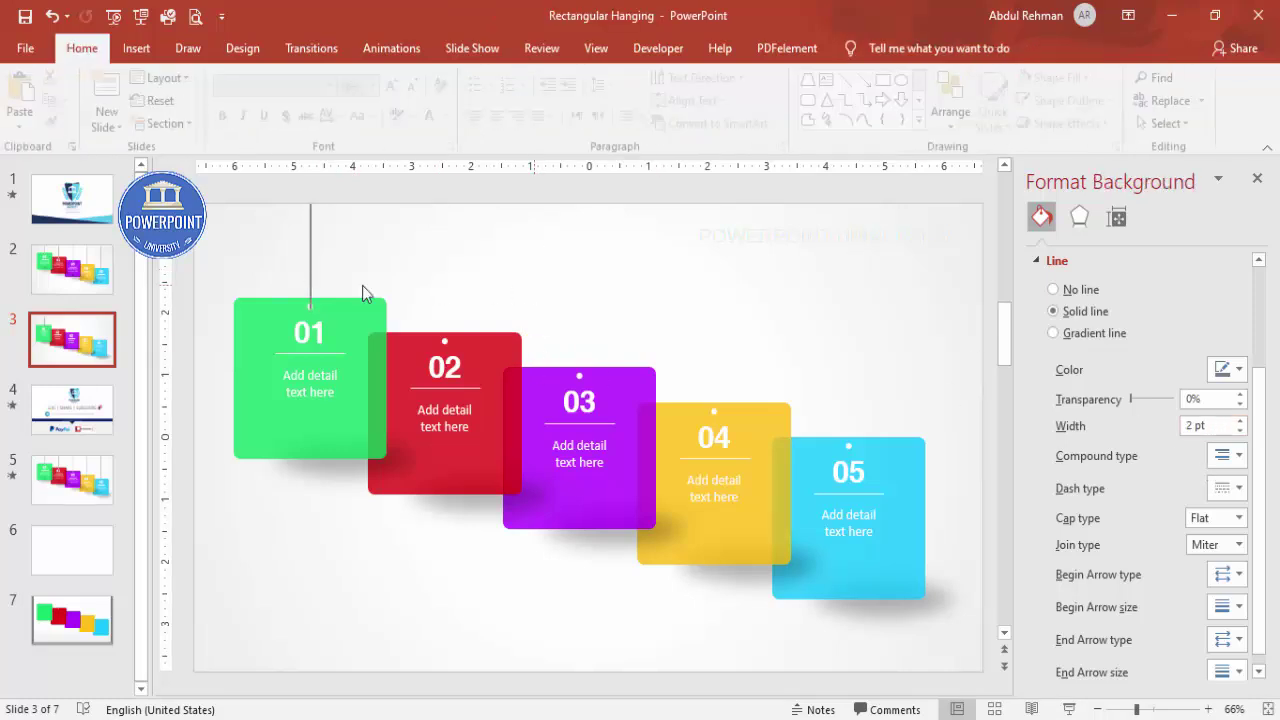
# Place a copy of the string above card 02
pyautogui.click(307, 268)
pyautogui.moveTo(308, 268); pyautogui.dragTo(444, 277)
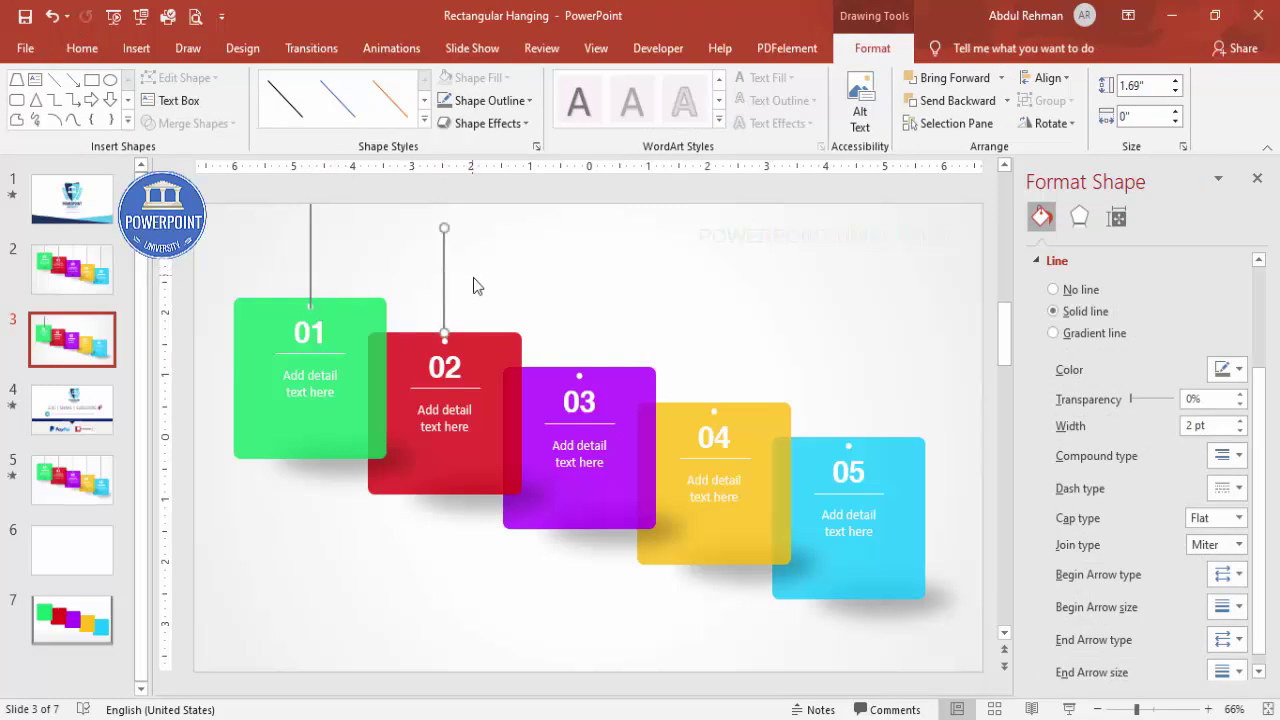
pyautogui.hotkey('ctrl', 'Right')
pyautogui.hotkey('ctrl', 'Right')
pyautogui.hotkey('ctrl', 'Left')
pyautogui.press('Escape')
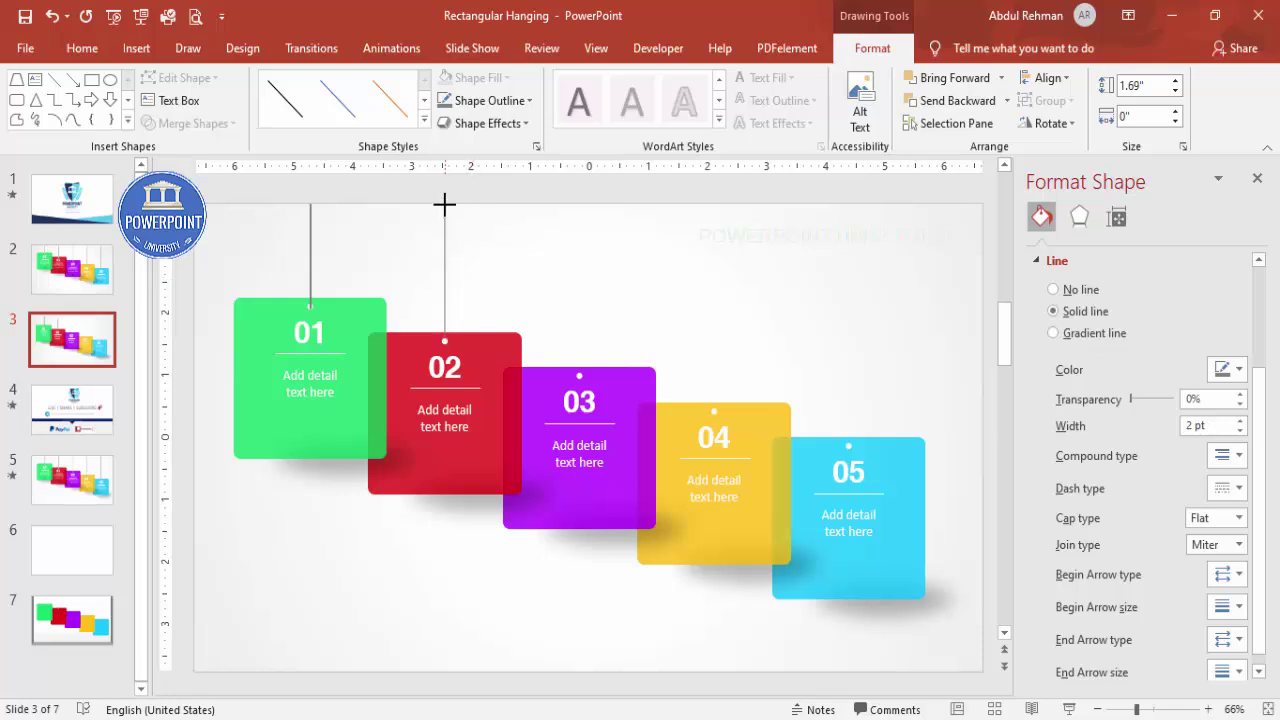
# Duplicate the string with Ctrl+D and attach its lower end to card 03
pyautogui.click(444, 206)
pyautogui.hotkey('ctrl', 'd')
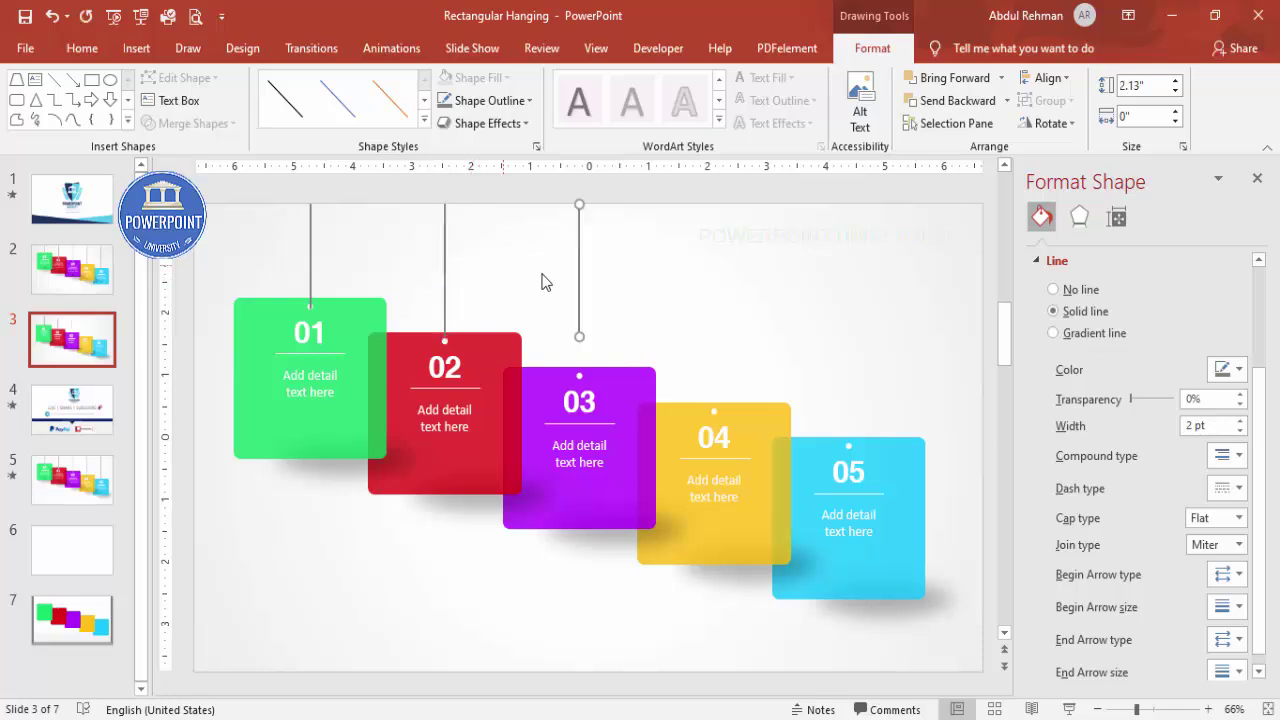
pyautogui.moveTo(578, 341); pyautogui.dragTo(580, 373)
pyautogui.click(586, 343)
pyautogui.click(580, 337)
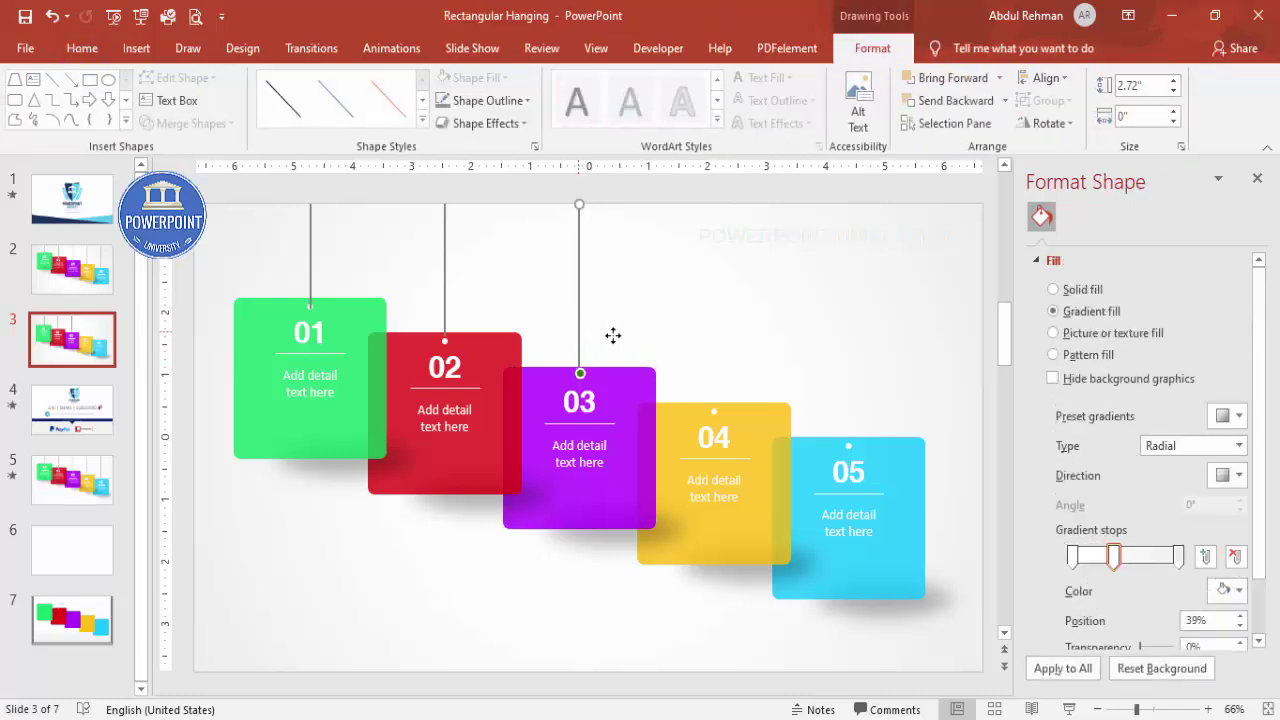
# Add duplicated strings above cards 04 and 05, each stretched up to the top edge
pyautogui.hotkey('ctrl', 'd')
pyautogui.moveTo(589, 326); pyautogui.dragTo(713, 345)
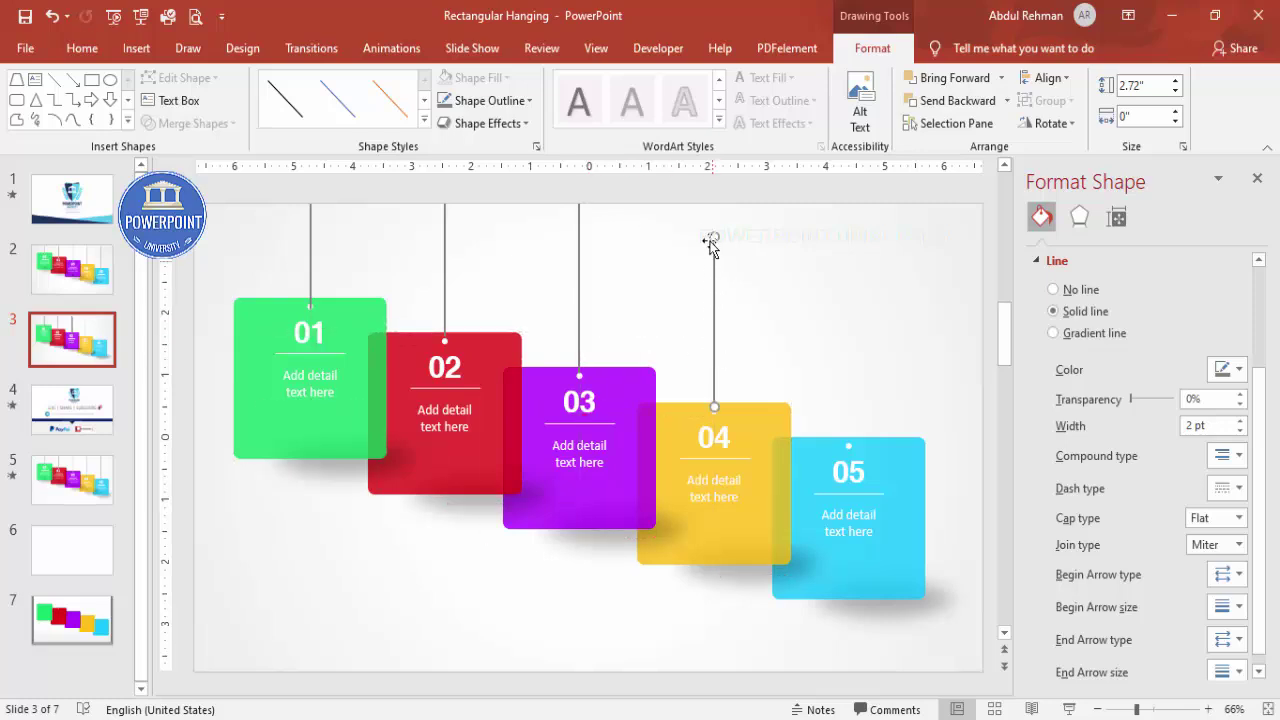
pyautogui.moveTo(714, 236); pyautogui.dragTo(717, 204)
pyautogui.hotkey('ctrl', 'd')
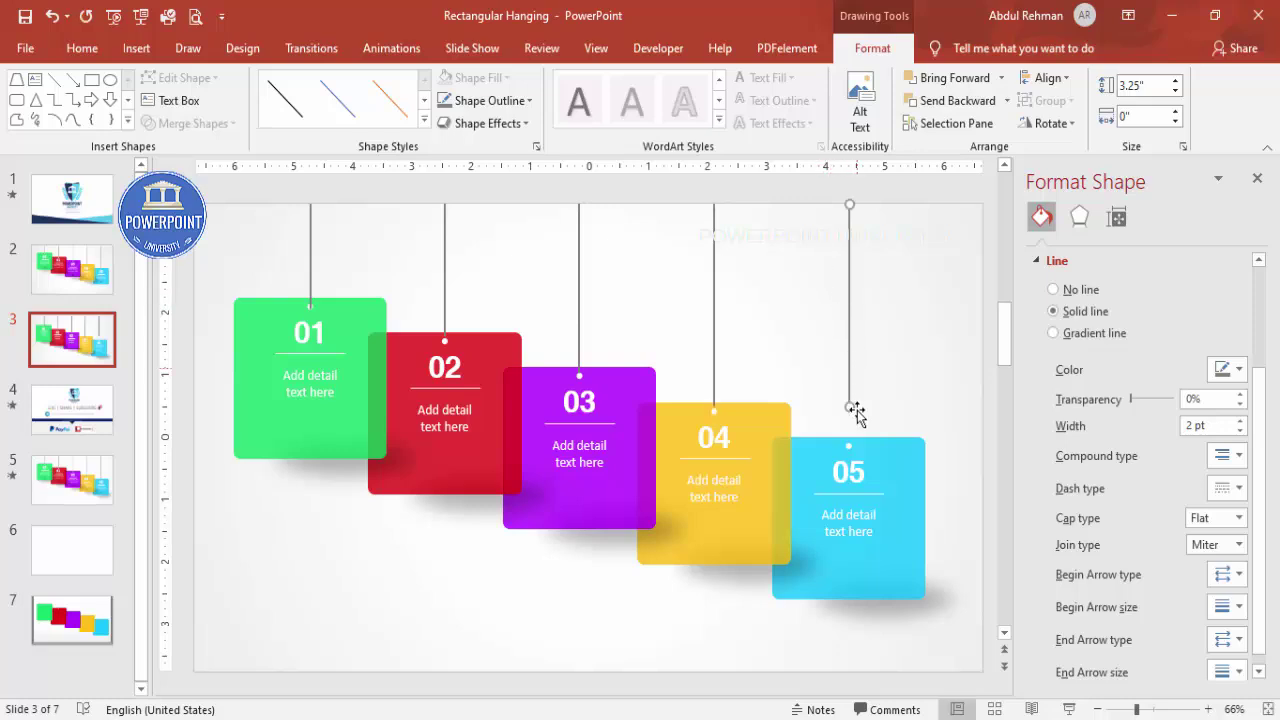
pyautogui.moveTo(849, 409); pyautogui.dragTo(850, 421)
pyautogui.click(850, 424)
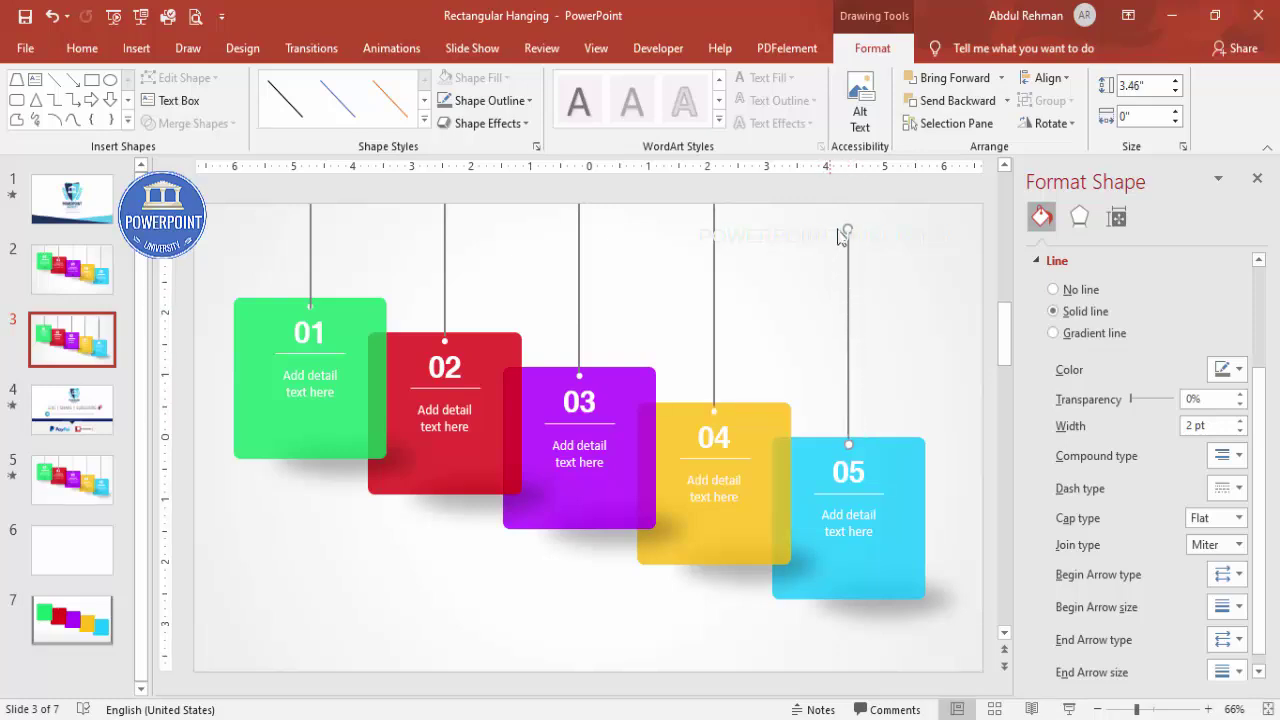
pyautogui.moveTo(845, 229); pyautogui.dragTo(847, 204)
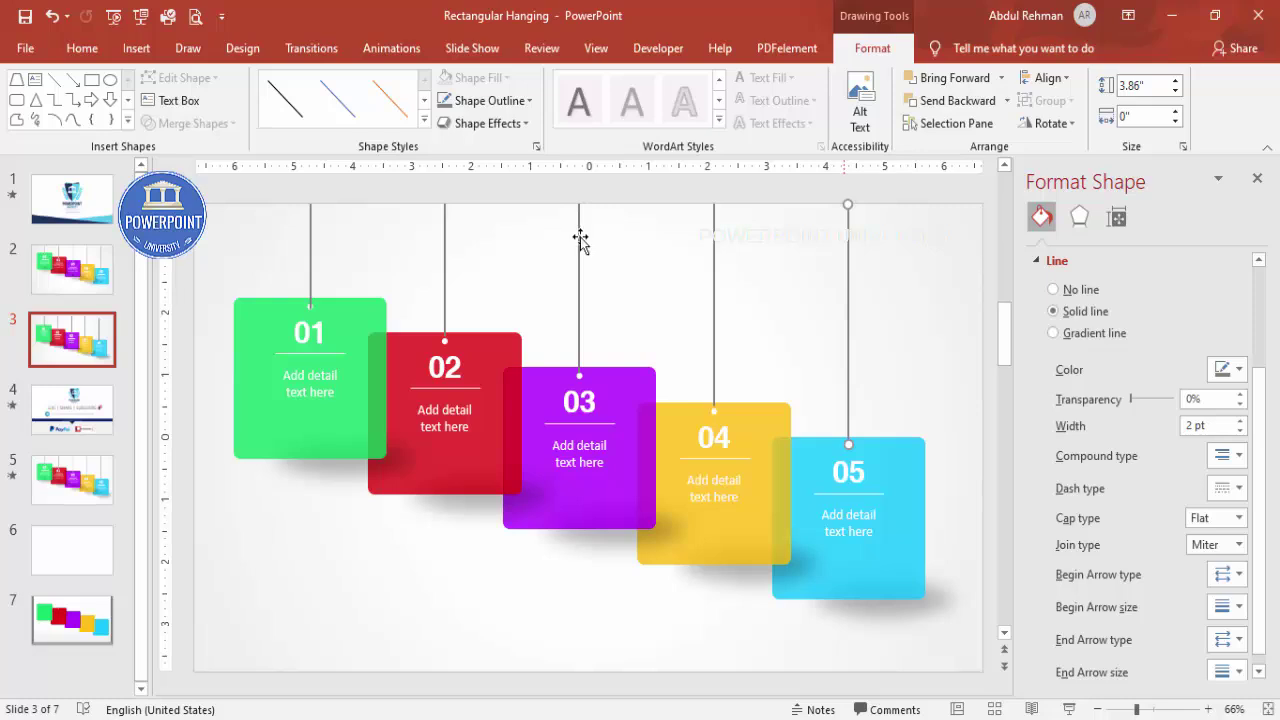
# Send card 02's card-and-string group to the back
pyautogui.click(581, 237)
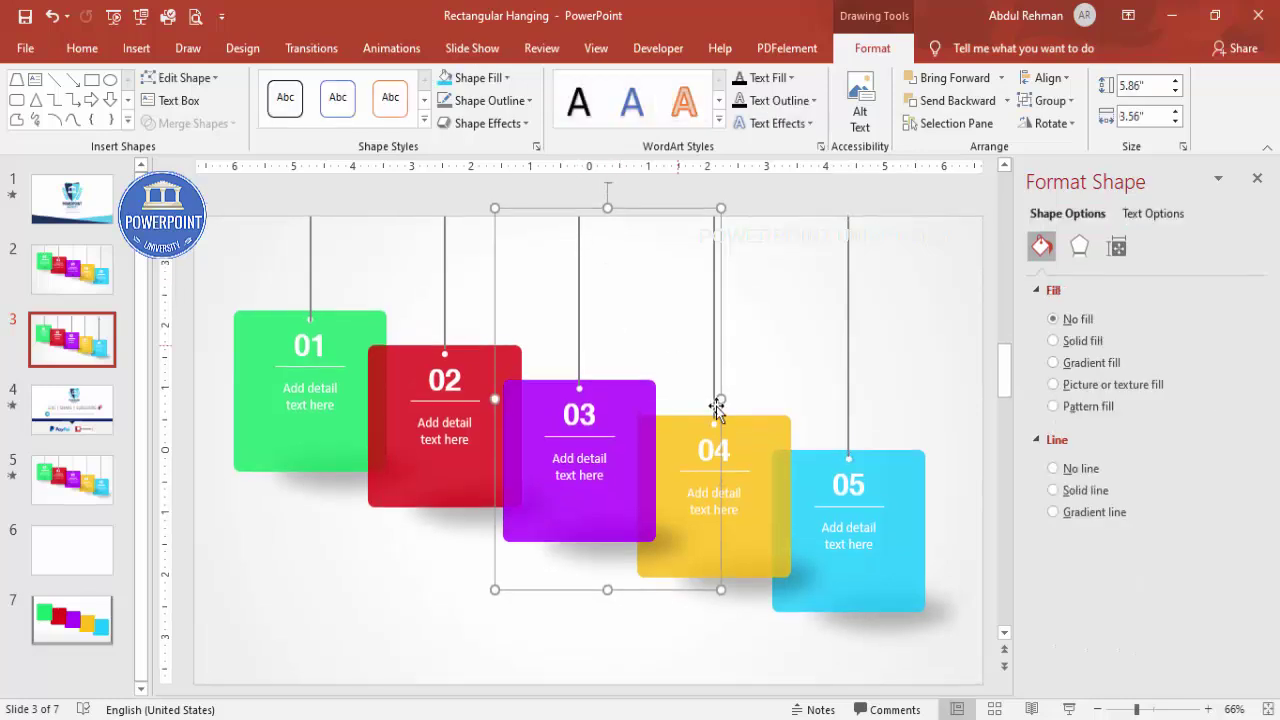
pyautogui.scroll(-1, 750, 380)
pyautogui.click(714, 288)
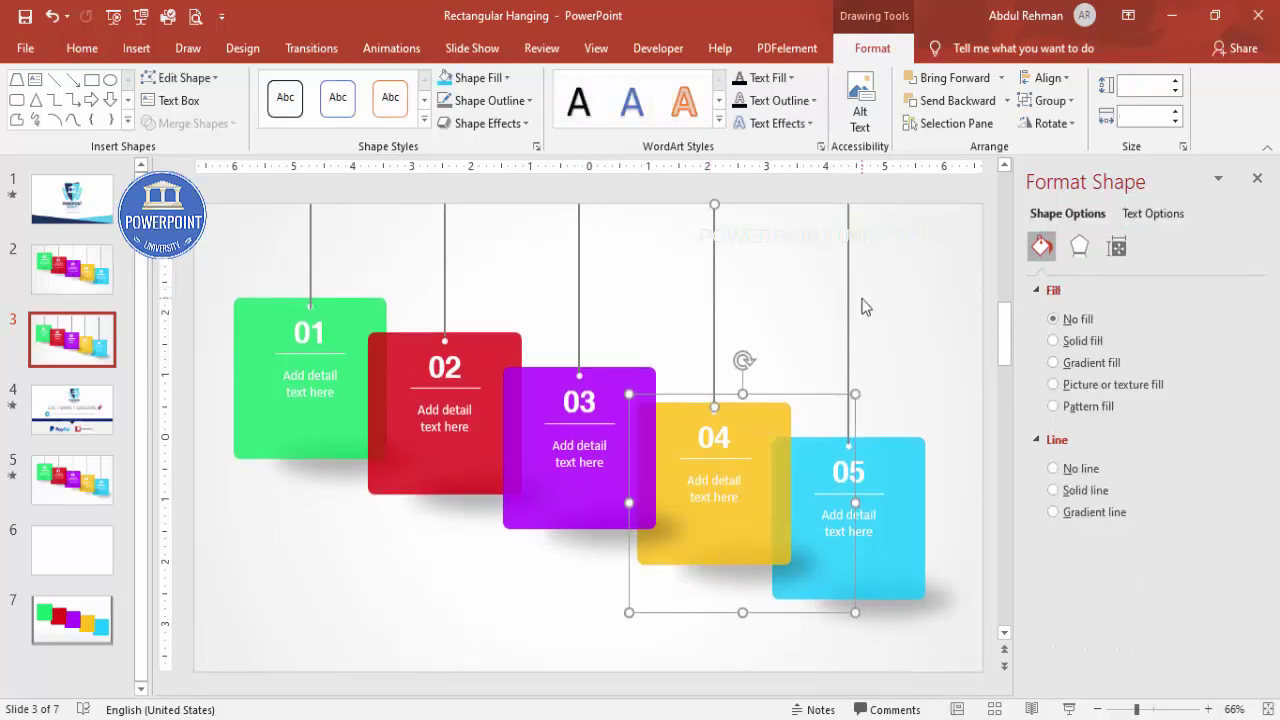
pyautogui.click(885, 470)
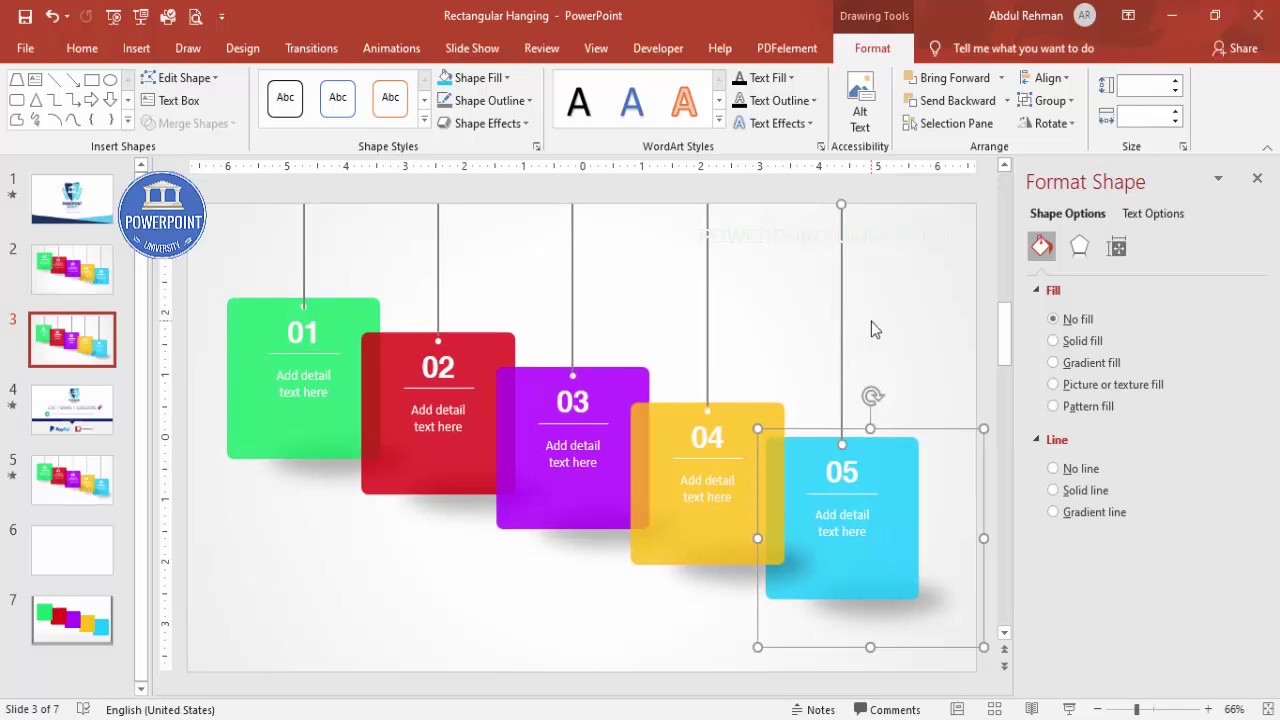
pyautogui.click(504, 346)
pyautogui.click(457, 288)
pyautogui.scroll(1, 455, 288)
pyautogui.click(444, 263)
pyautogui.click(1007, 101)
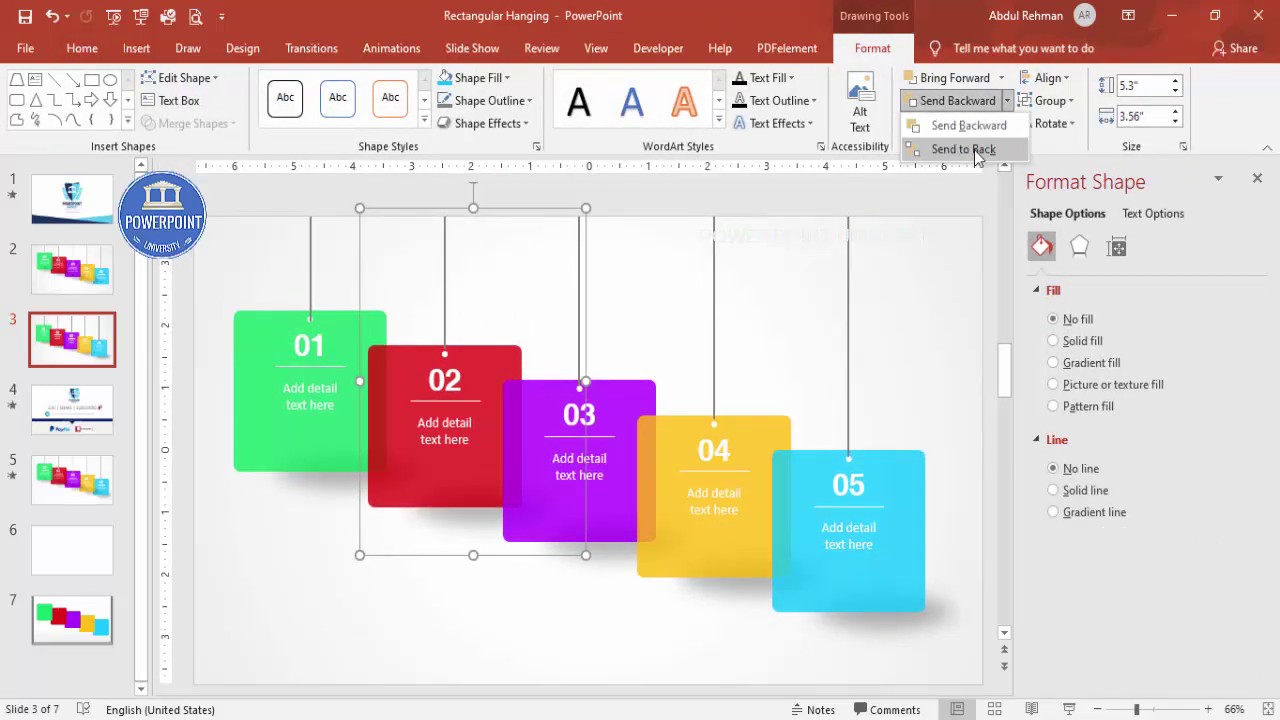
pyautogui.click(975, 152)
# Send the groups for cards 03, 04 and 05 to the back in turn
pyautogui.click(629, 390)
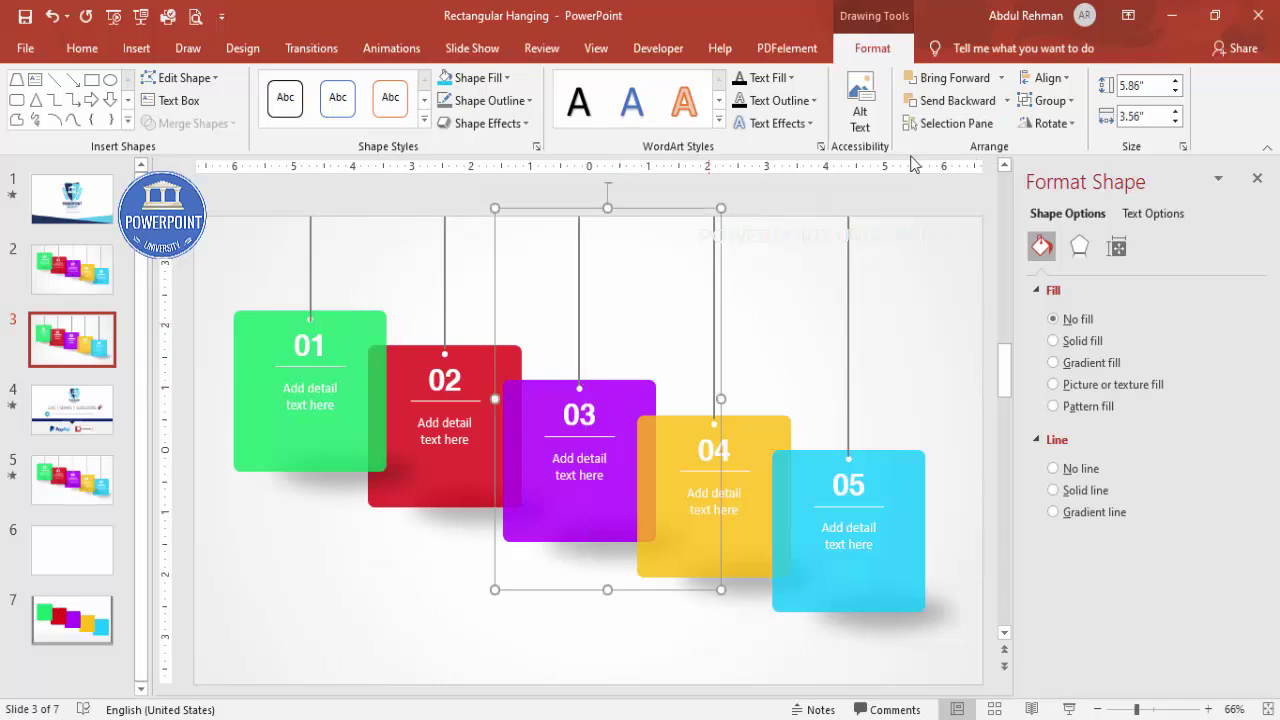
pyautogui.click(1007, 101)
pyautogui.click(977, 147)
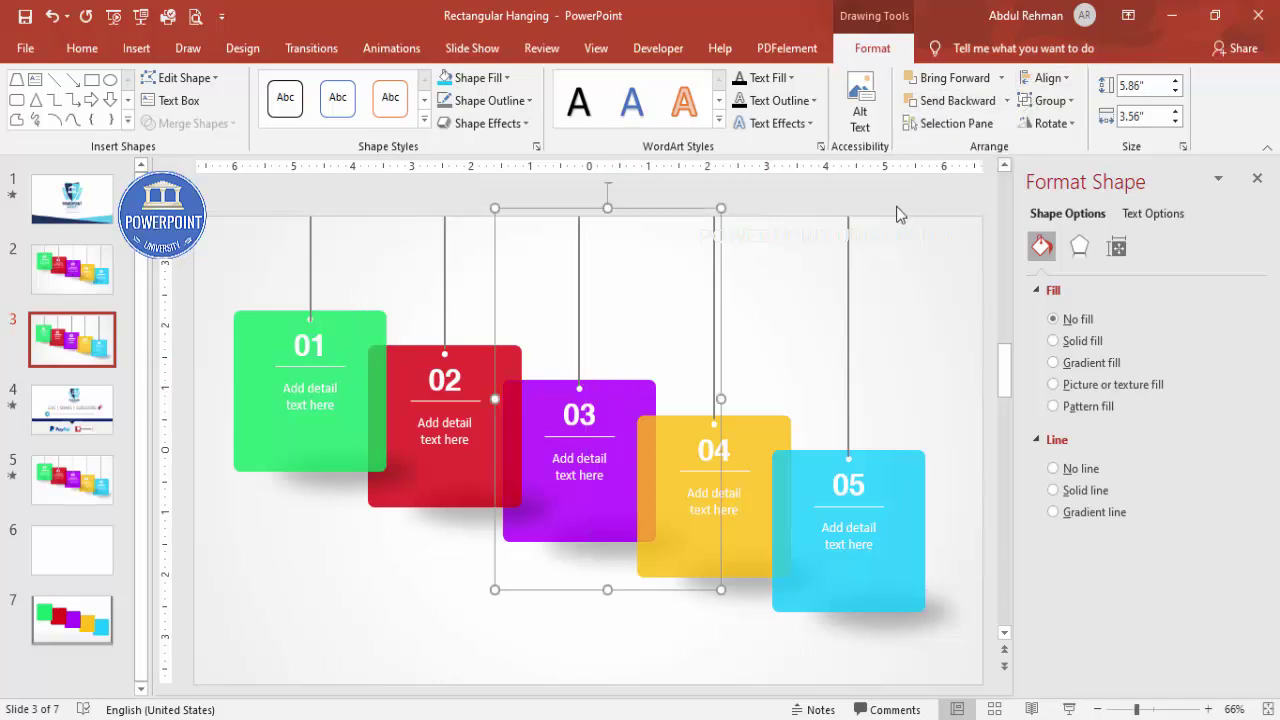
pyautogui.click(758, 420)
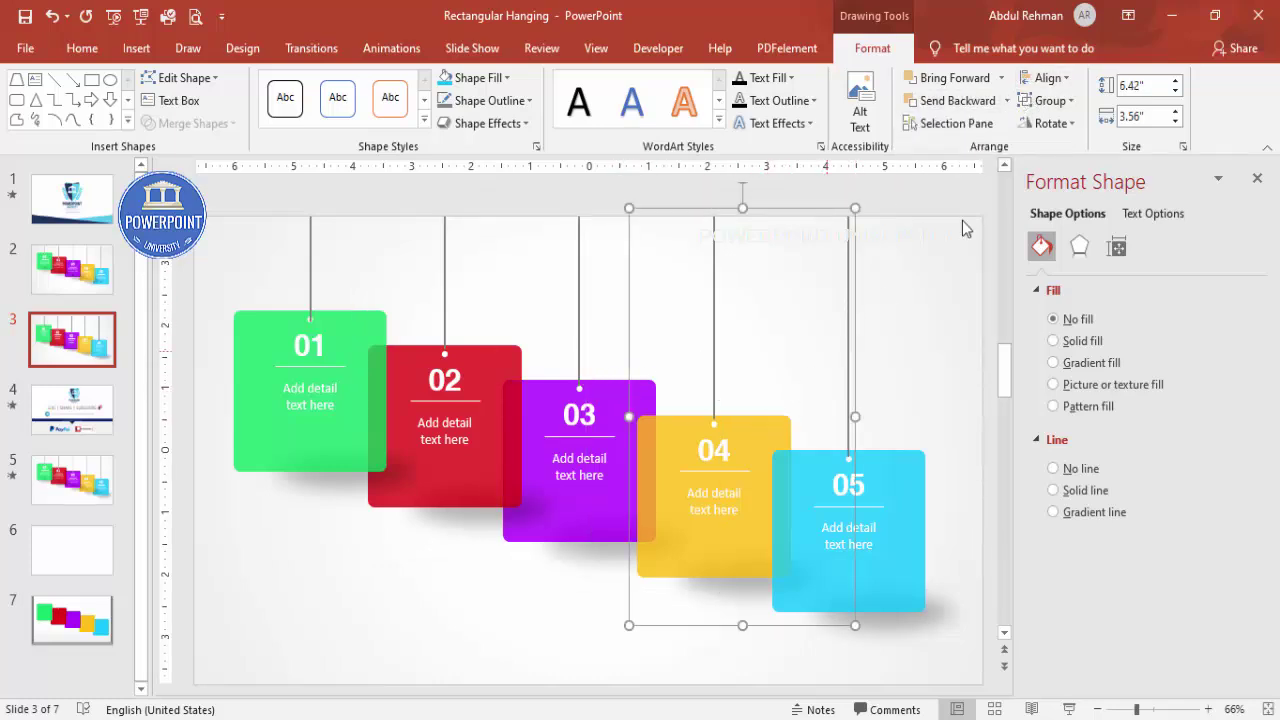
pyautogui.click(1007, 101)
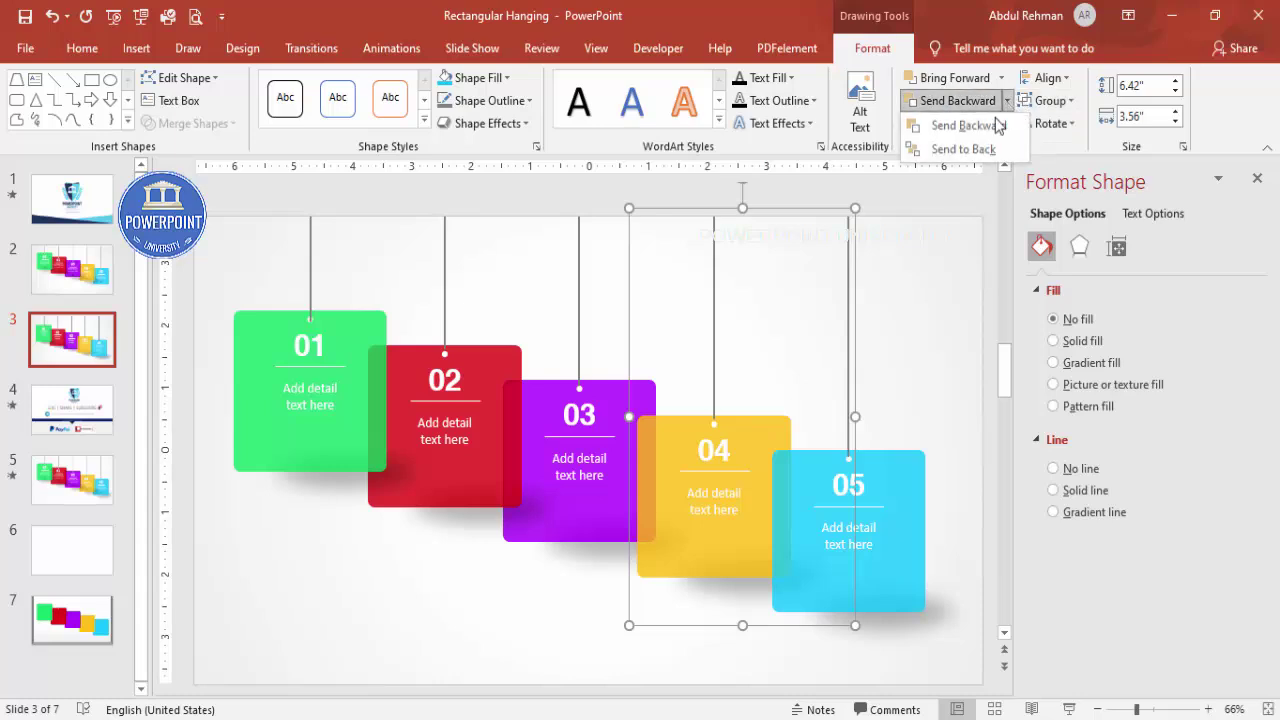
pyautogui.click(975, 147)
pyautogui.click(914, 470)
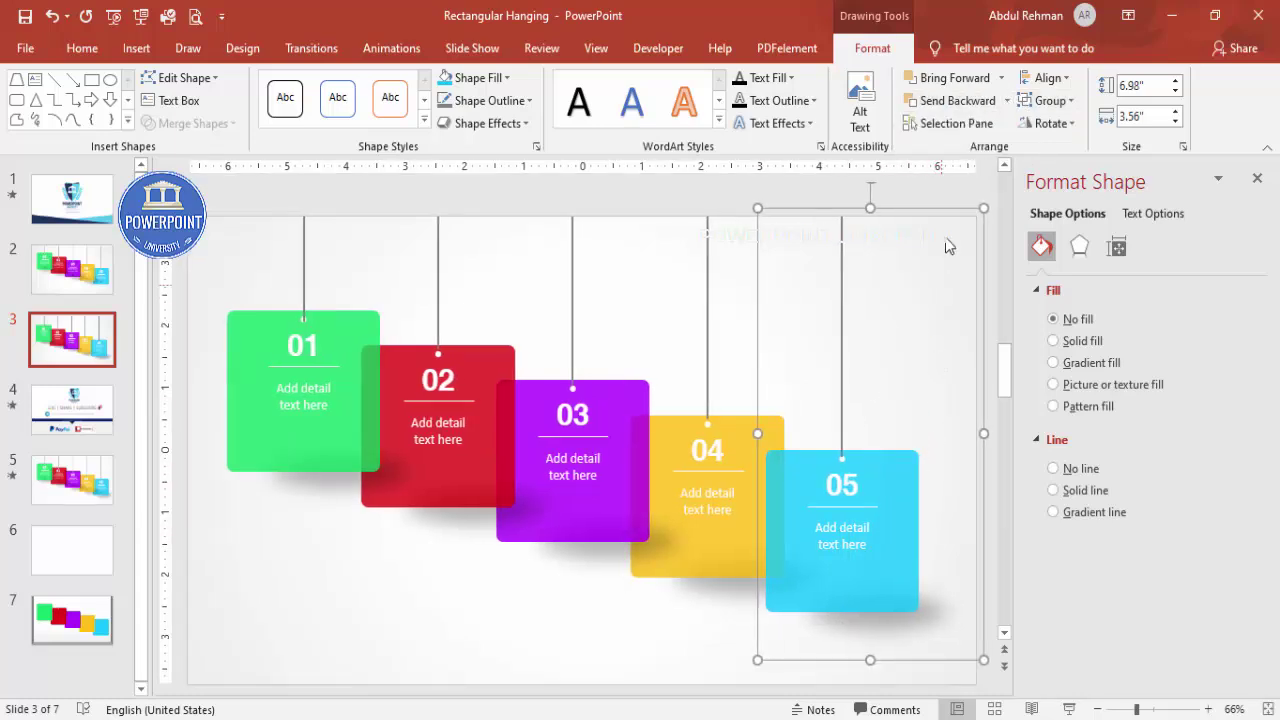
pyautogui.click(1007, 101)
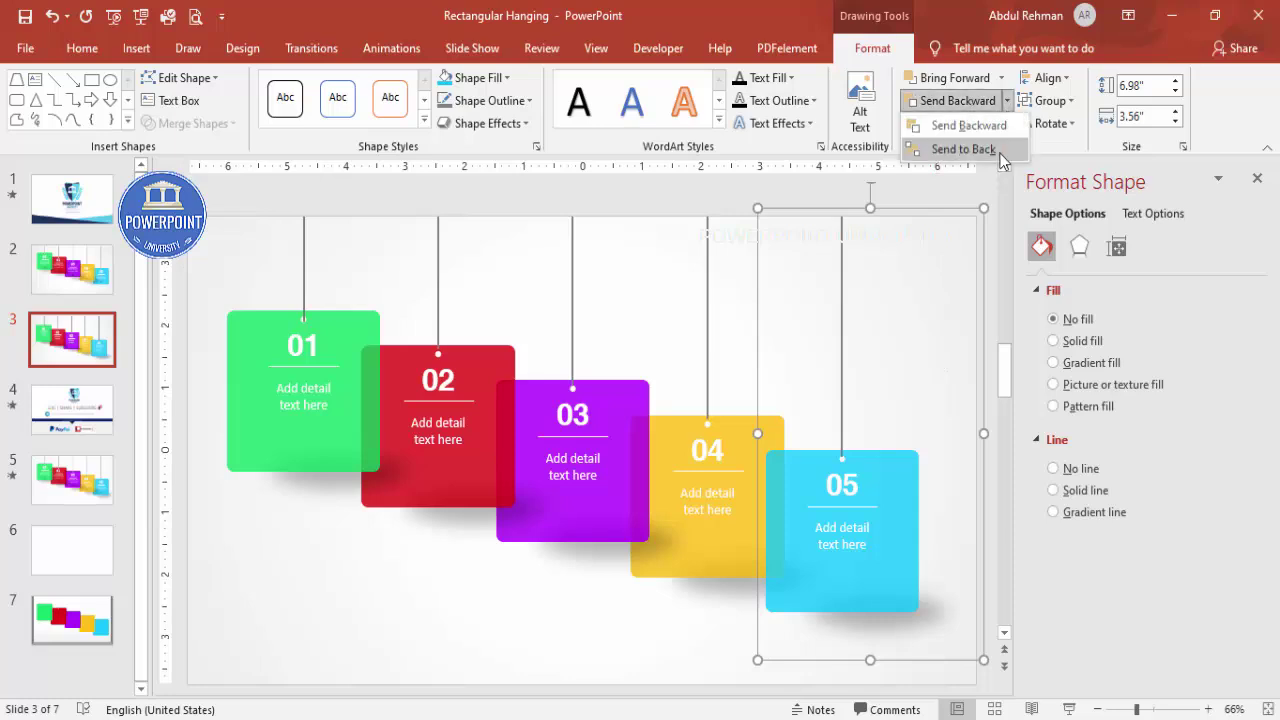
pyautogui.click(963, 149)
pyautogui.click(919, 309)
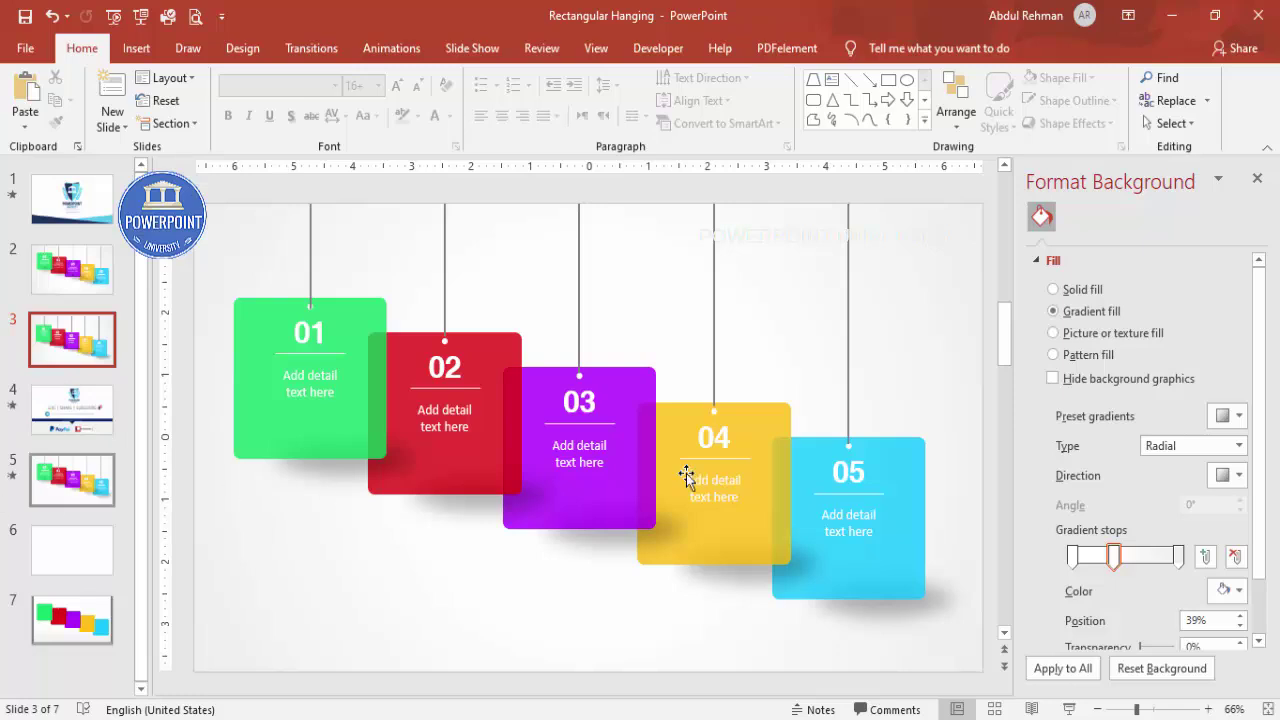
# Close Format Background, open the Animation Pane and select the 01 card group
pyautogui.click(1256, 180)
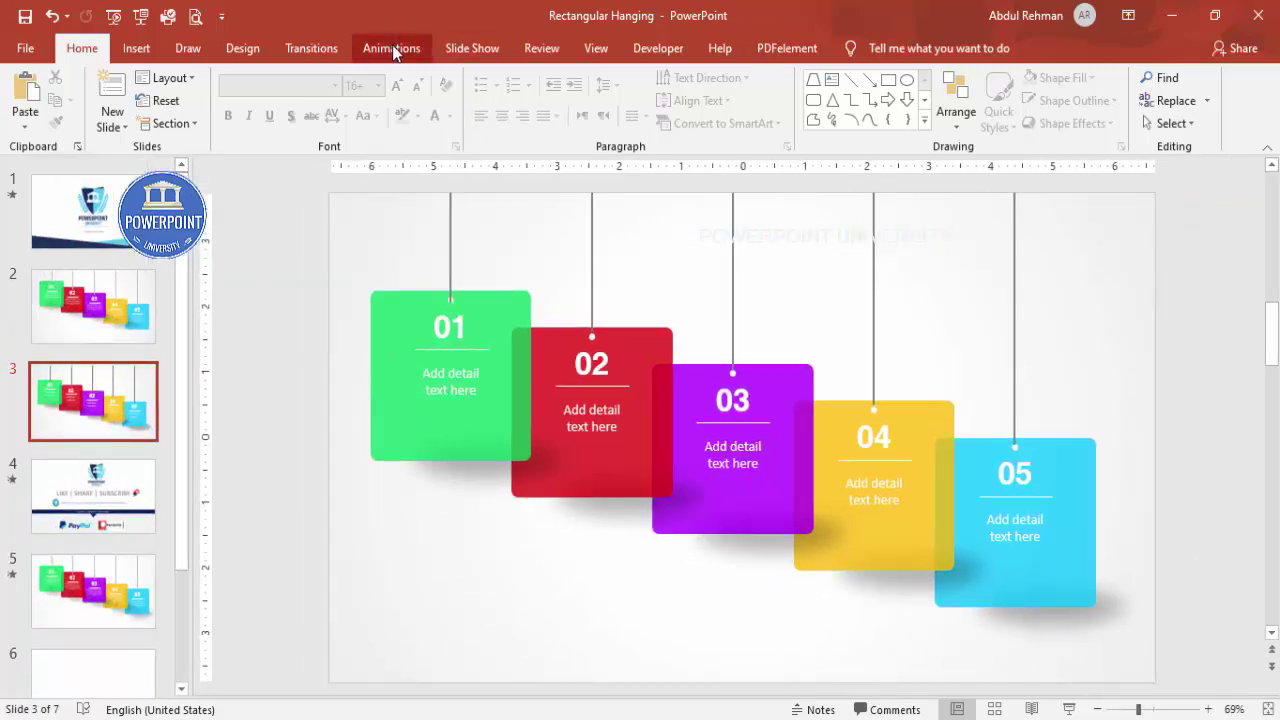
pyautogui.click(394, 52)
pyautogui.click(840, 80)
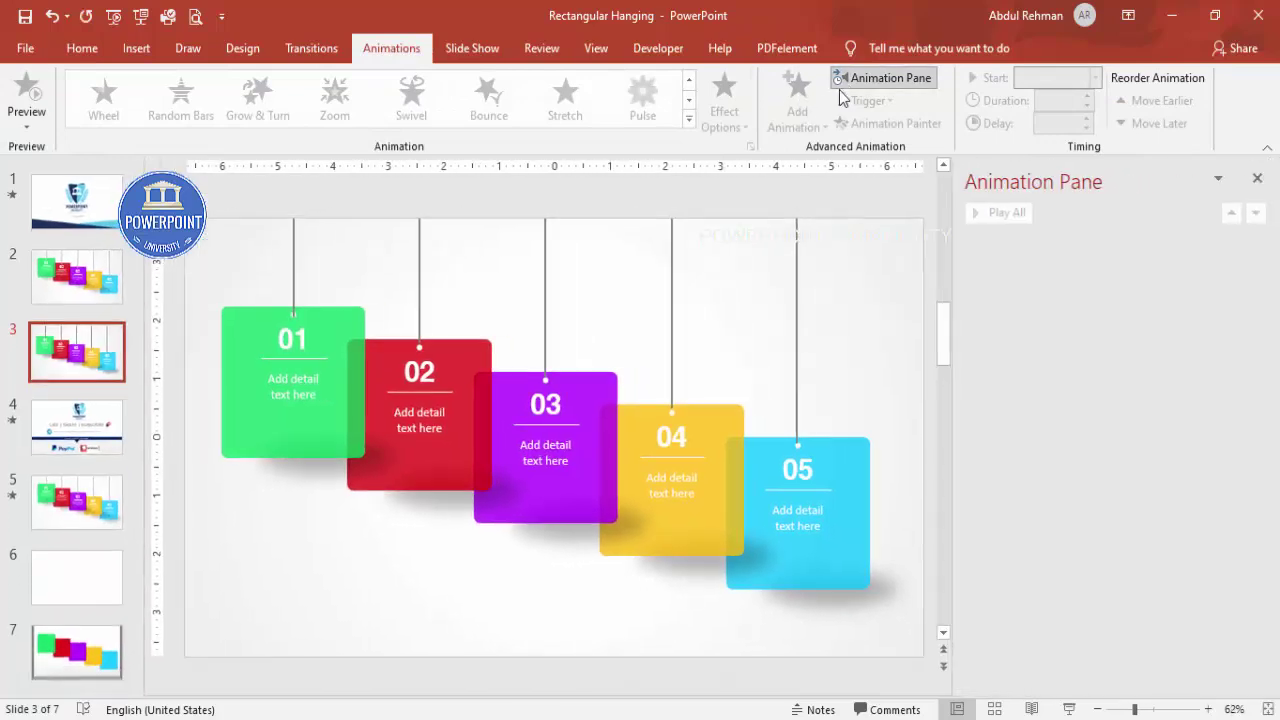
pyautogui.click(332, 330)
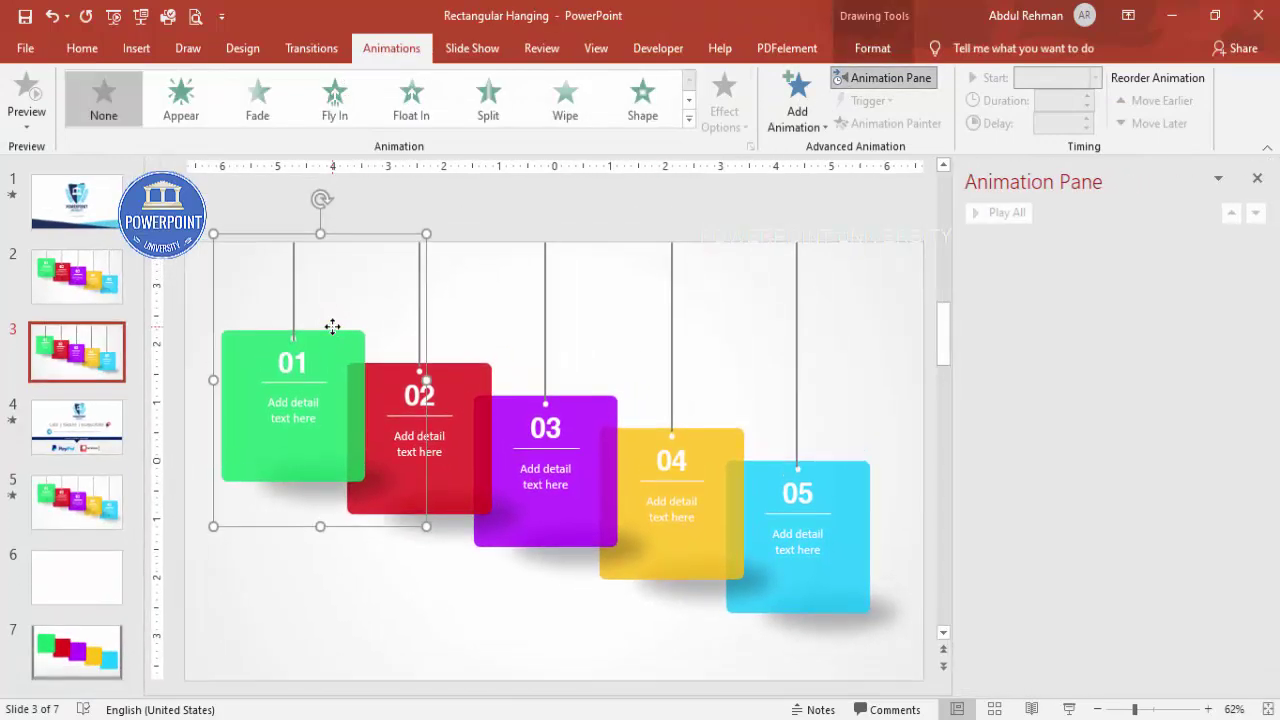
# Give the 01 card group a Stretch entrance with the From Top direction
pyautogui.click(792, 128)
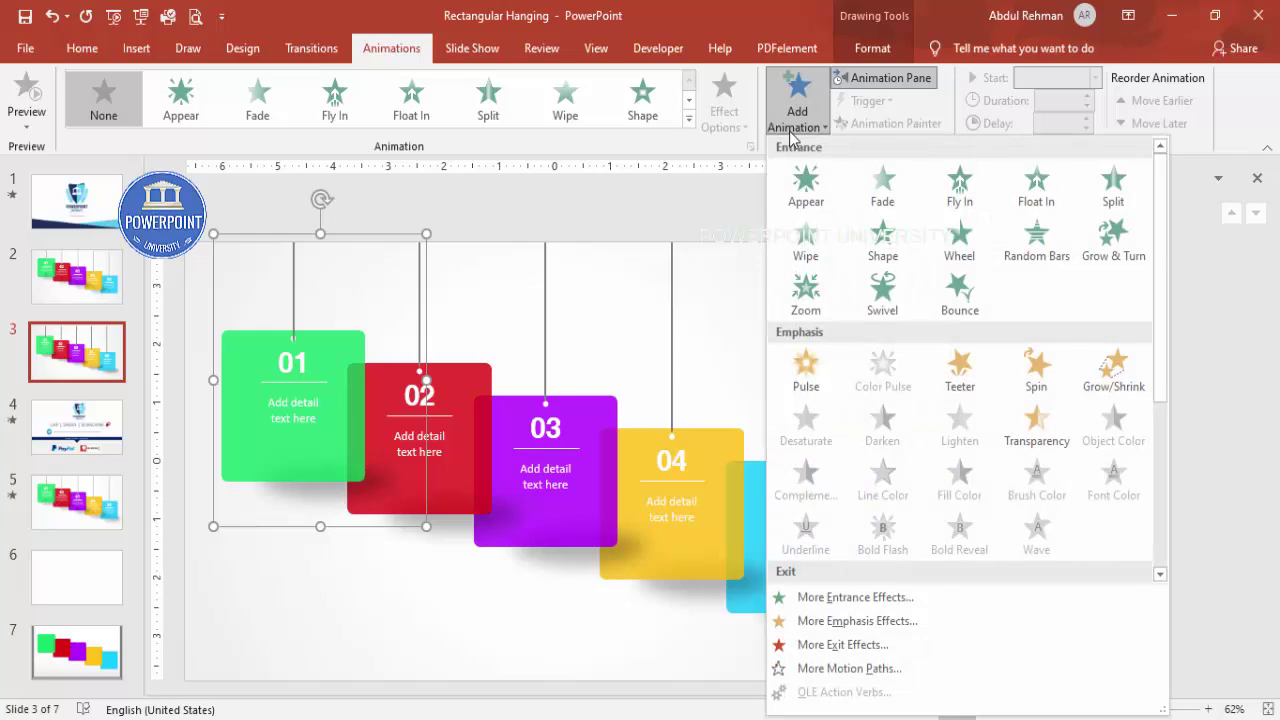
pyautogui.click(855, 597)
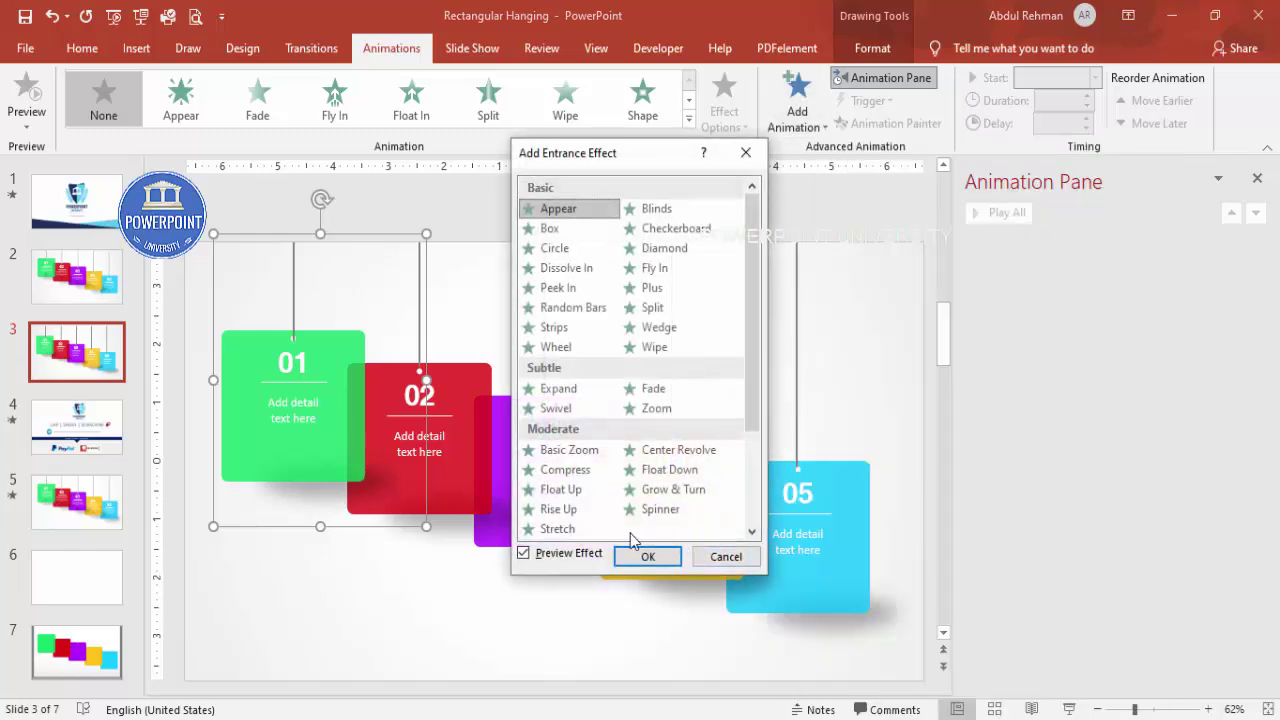
pyautogui.click(566, 536)
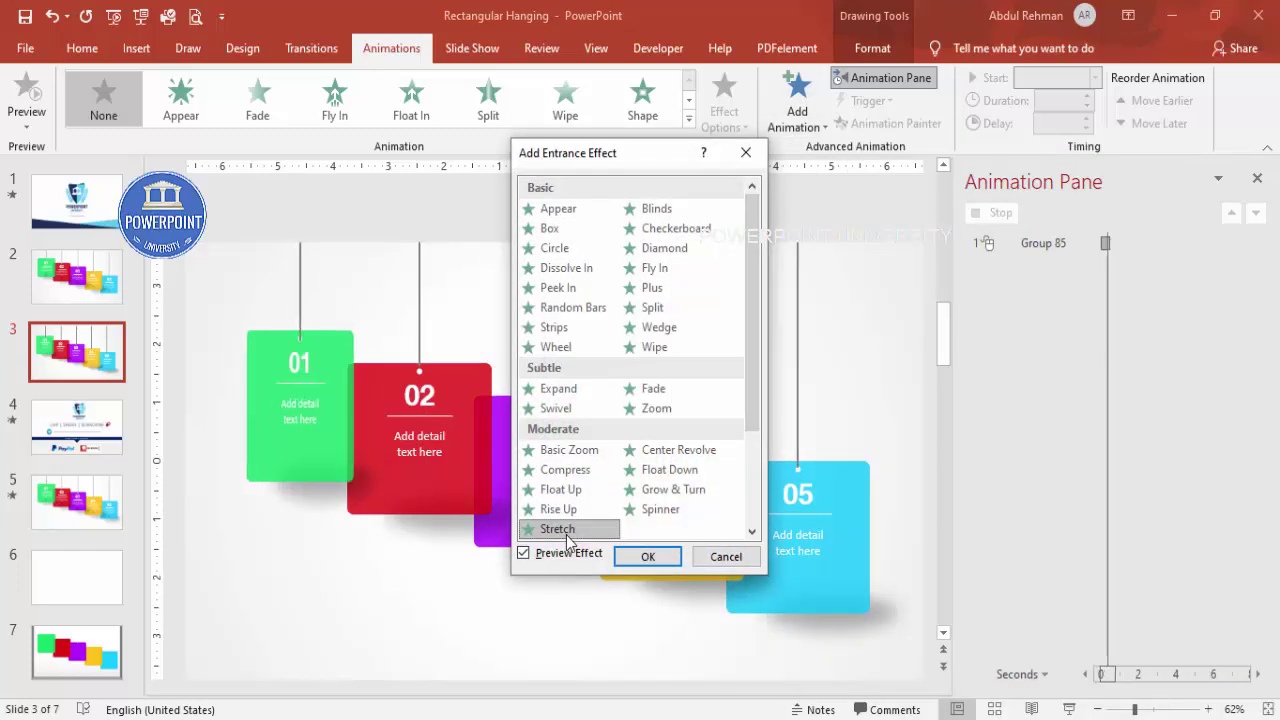
pyautogui.click(648, 557)
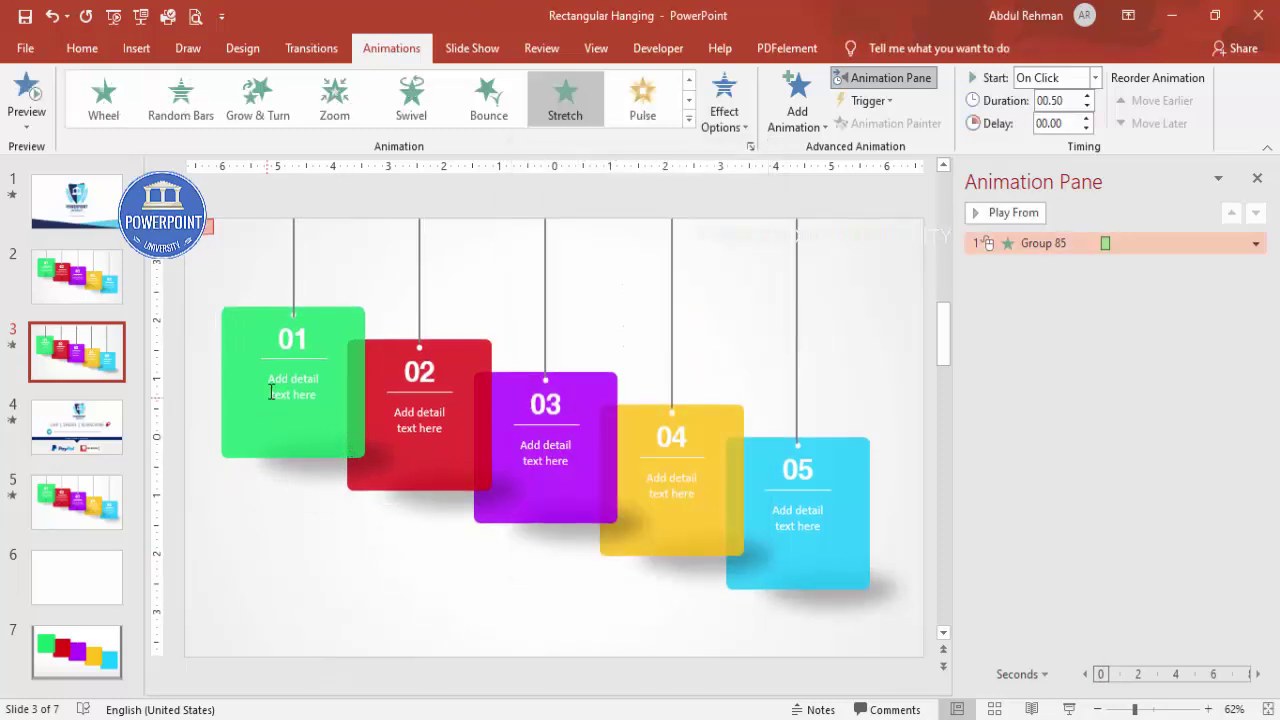
pyautogui.click(724, 112)
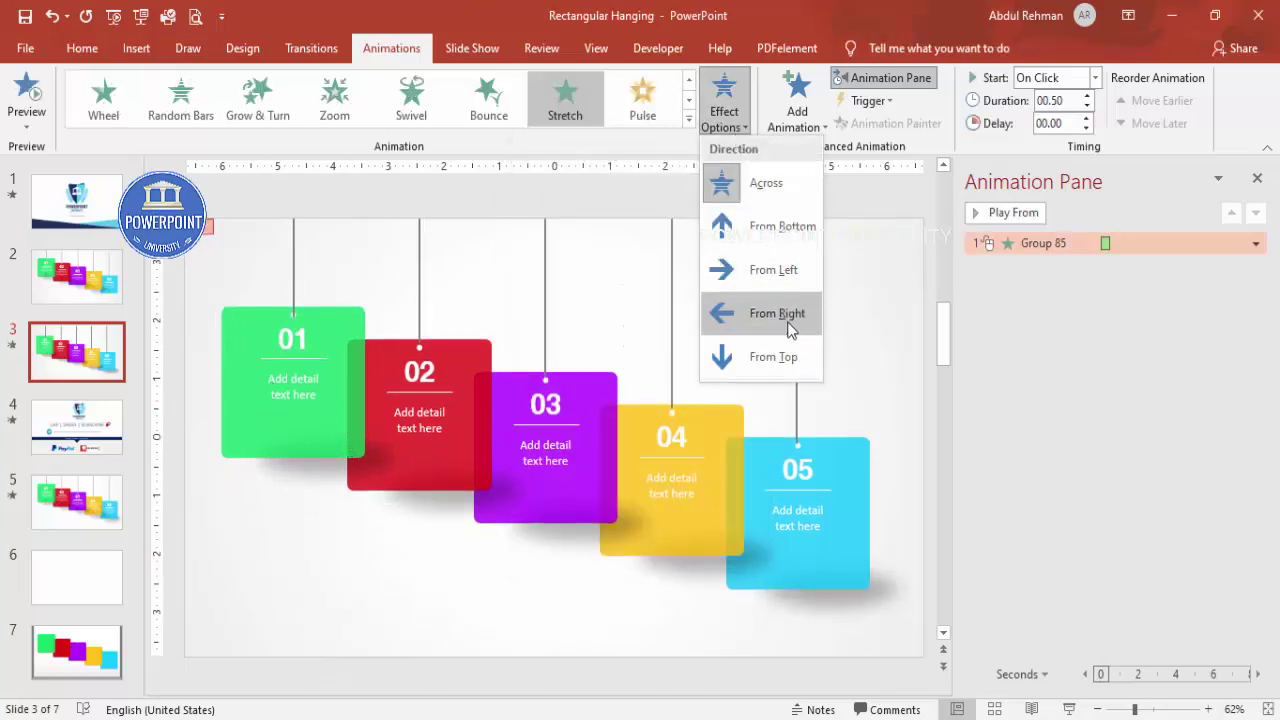
pyautogui.click(786, 358)
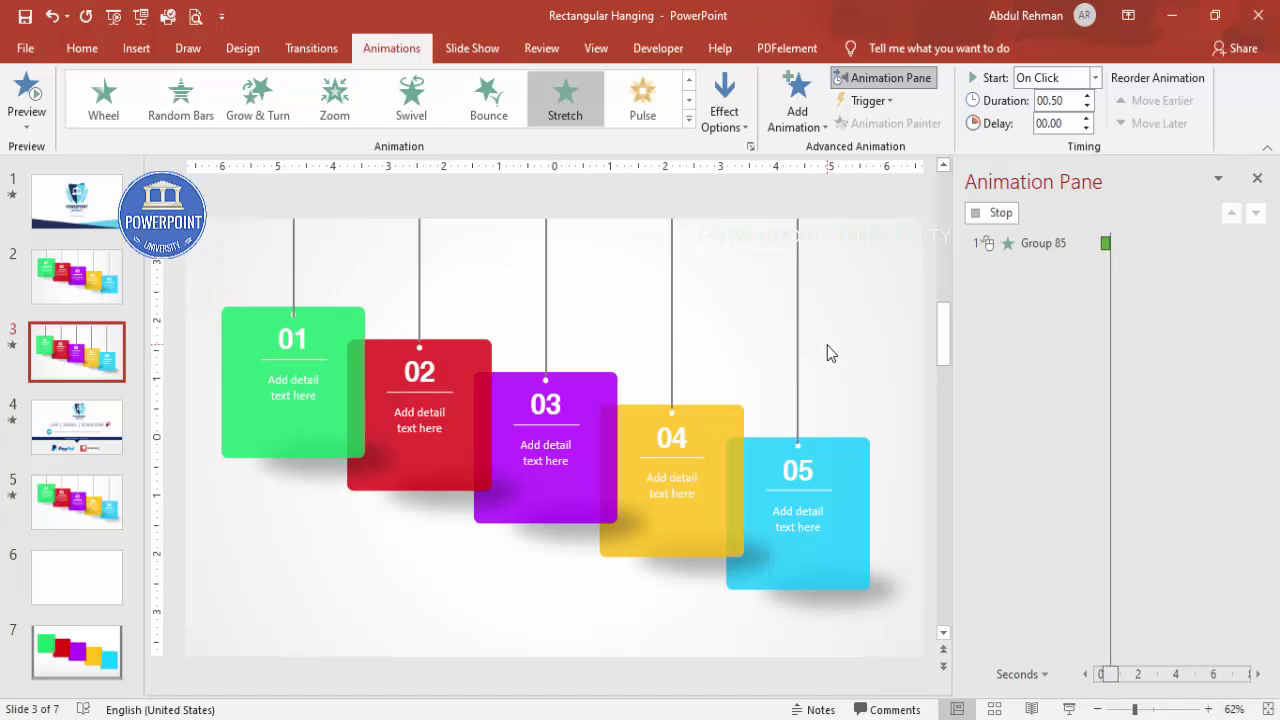
# Copy the Stretch animation onto cards 02, 03 and 04 with Animation Painter
pyautogui.scroll(1, 320, 318)
pyautogui.click(893, 123)
pyautogui.click(463, 371)
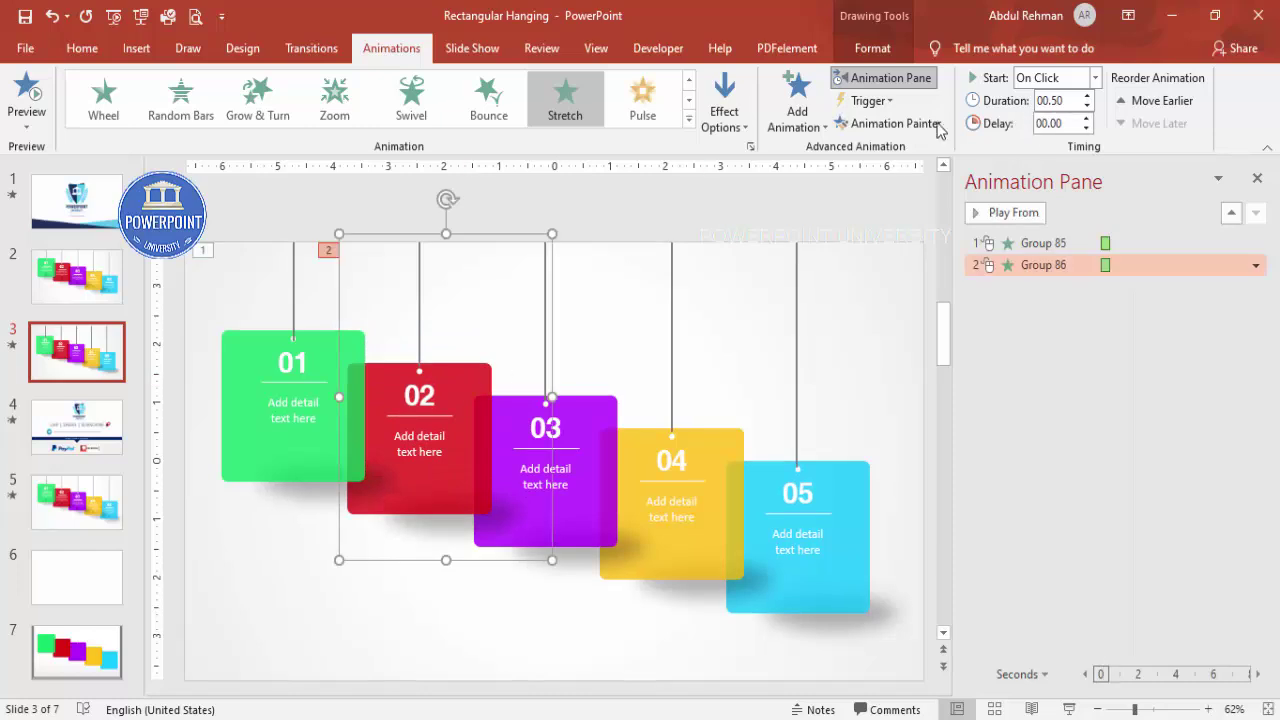
pyautogui.click(893, 123)
pyautogui.click(580, 420)
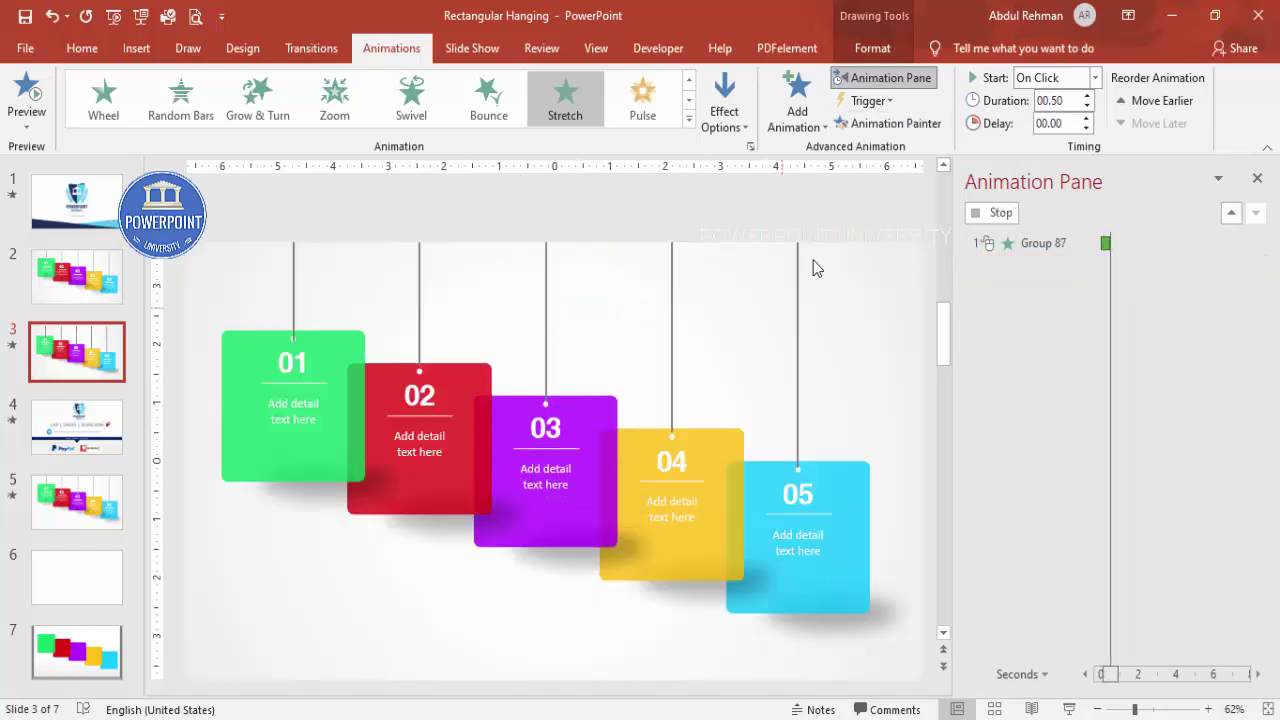
pyautogui.click(910, 126)
pyautogui.click(700, 462)
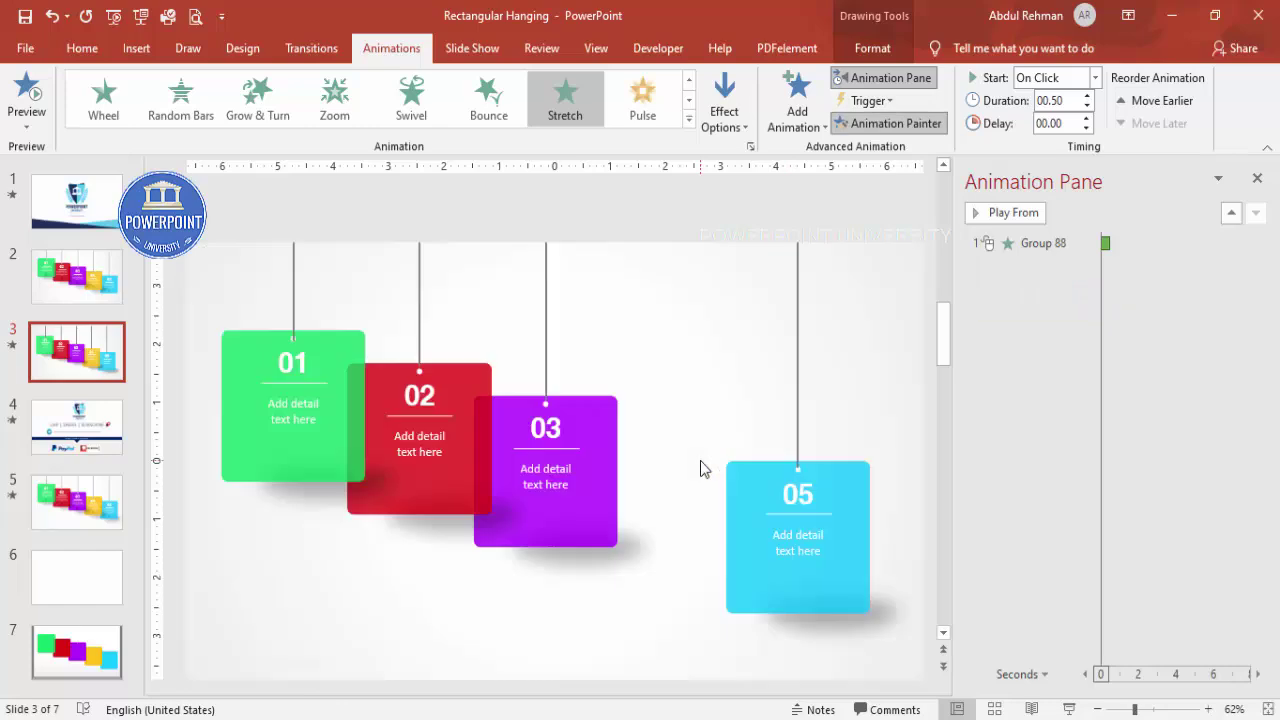